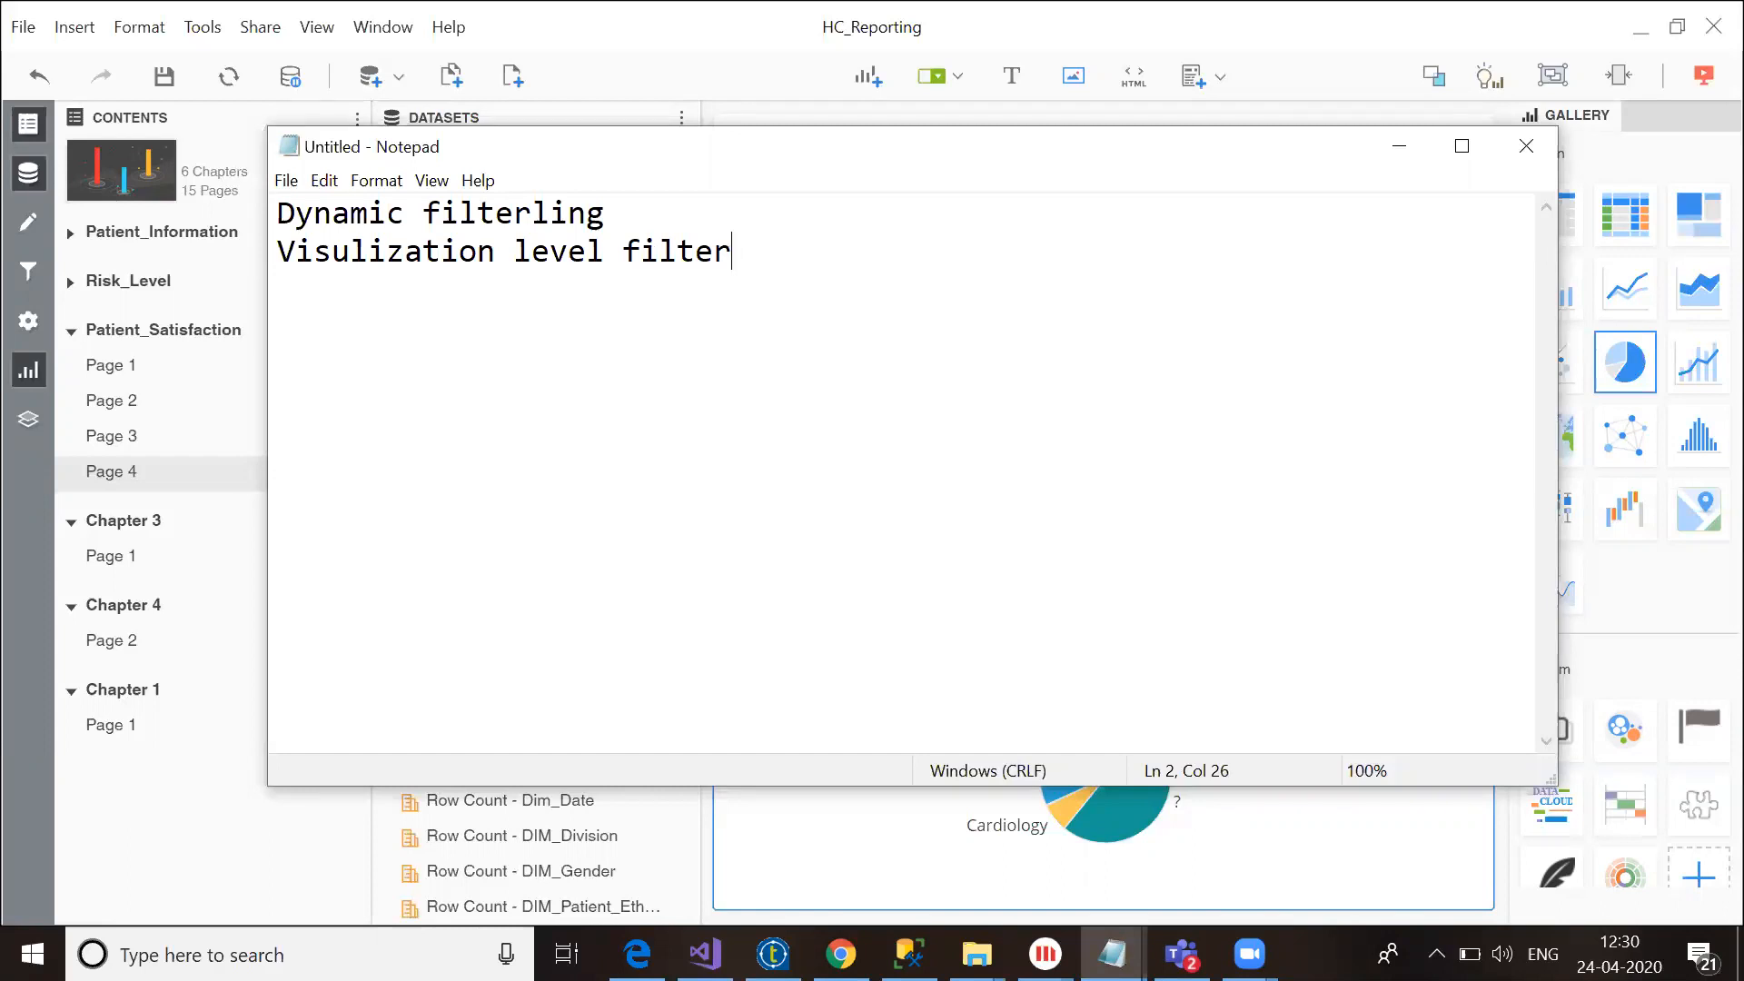
Step: Switch to the HC_Reporting dossier and add a new page to the Patient_Satisfaction chapter
mouse_move(1044, 954)
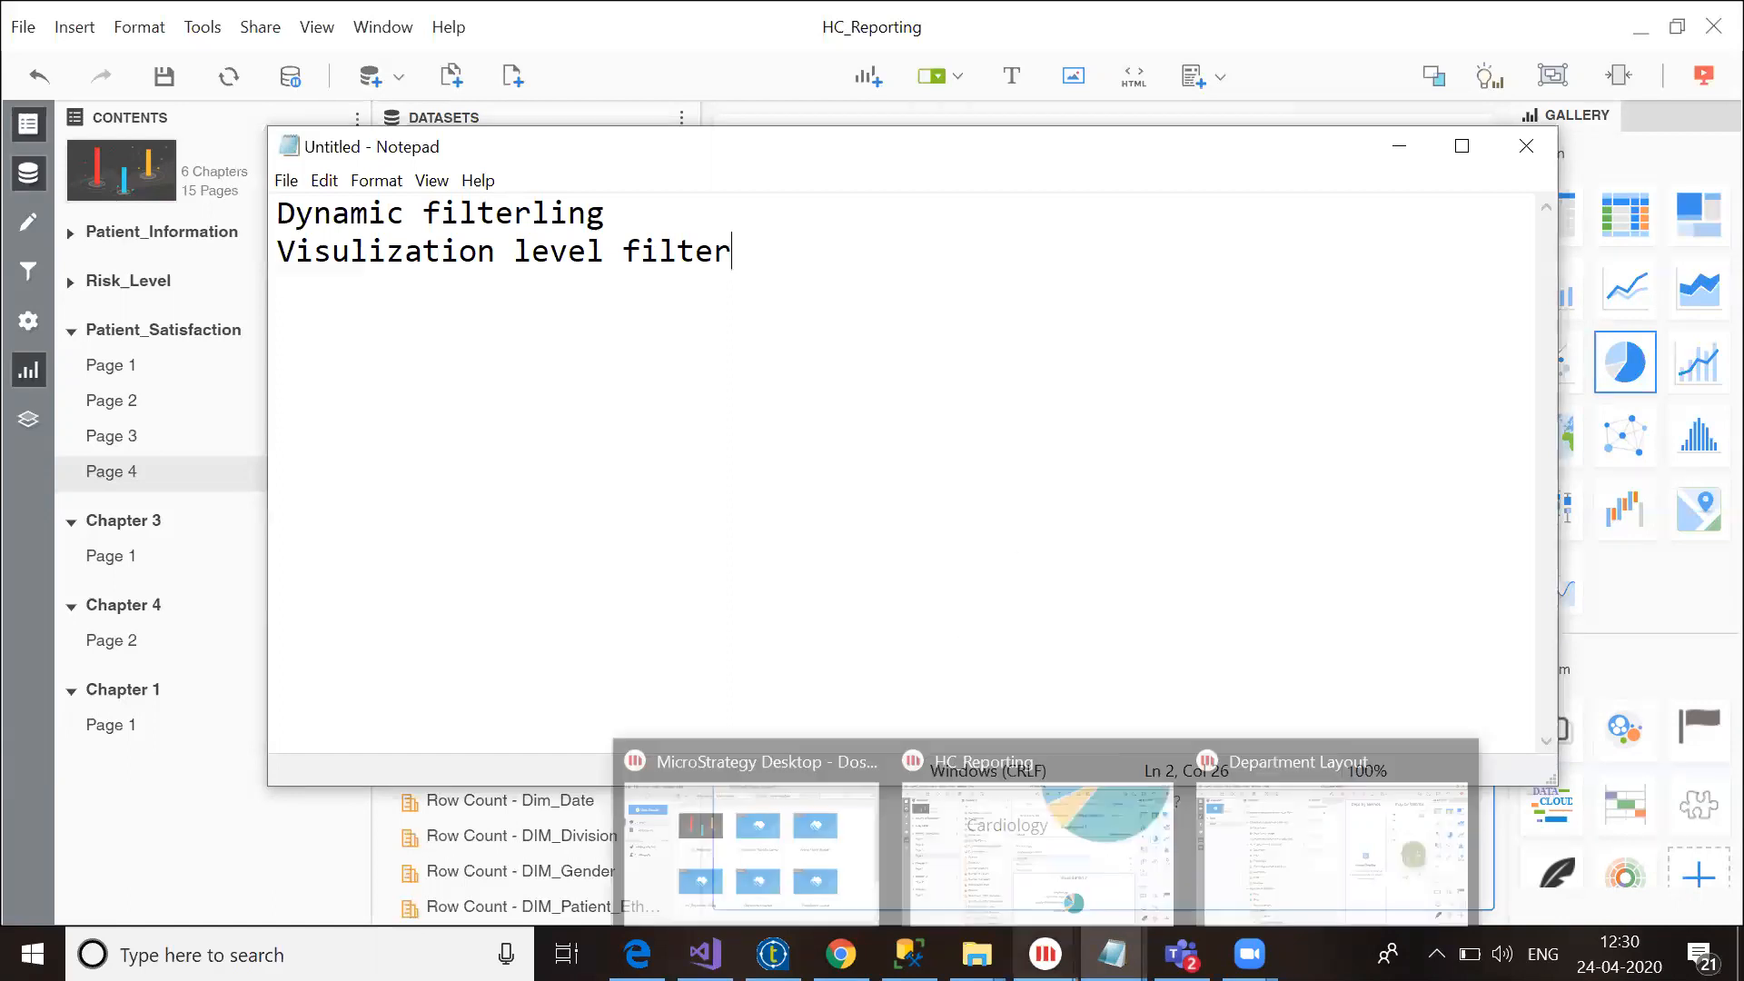
left_click(1249, 839)
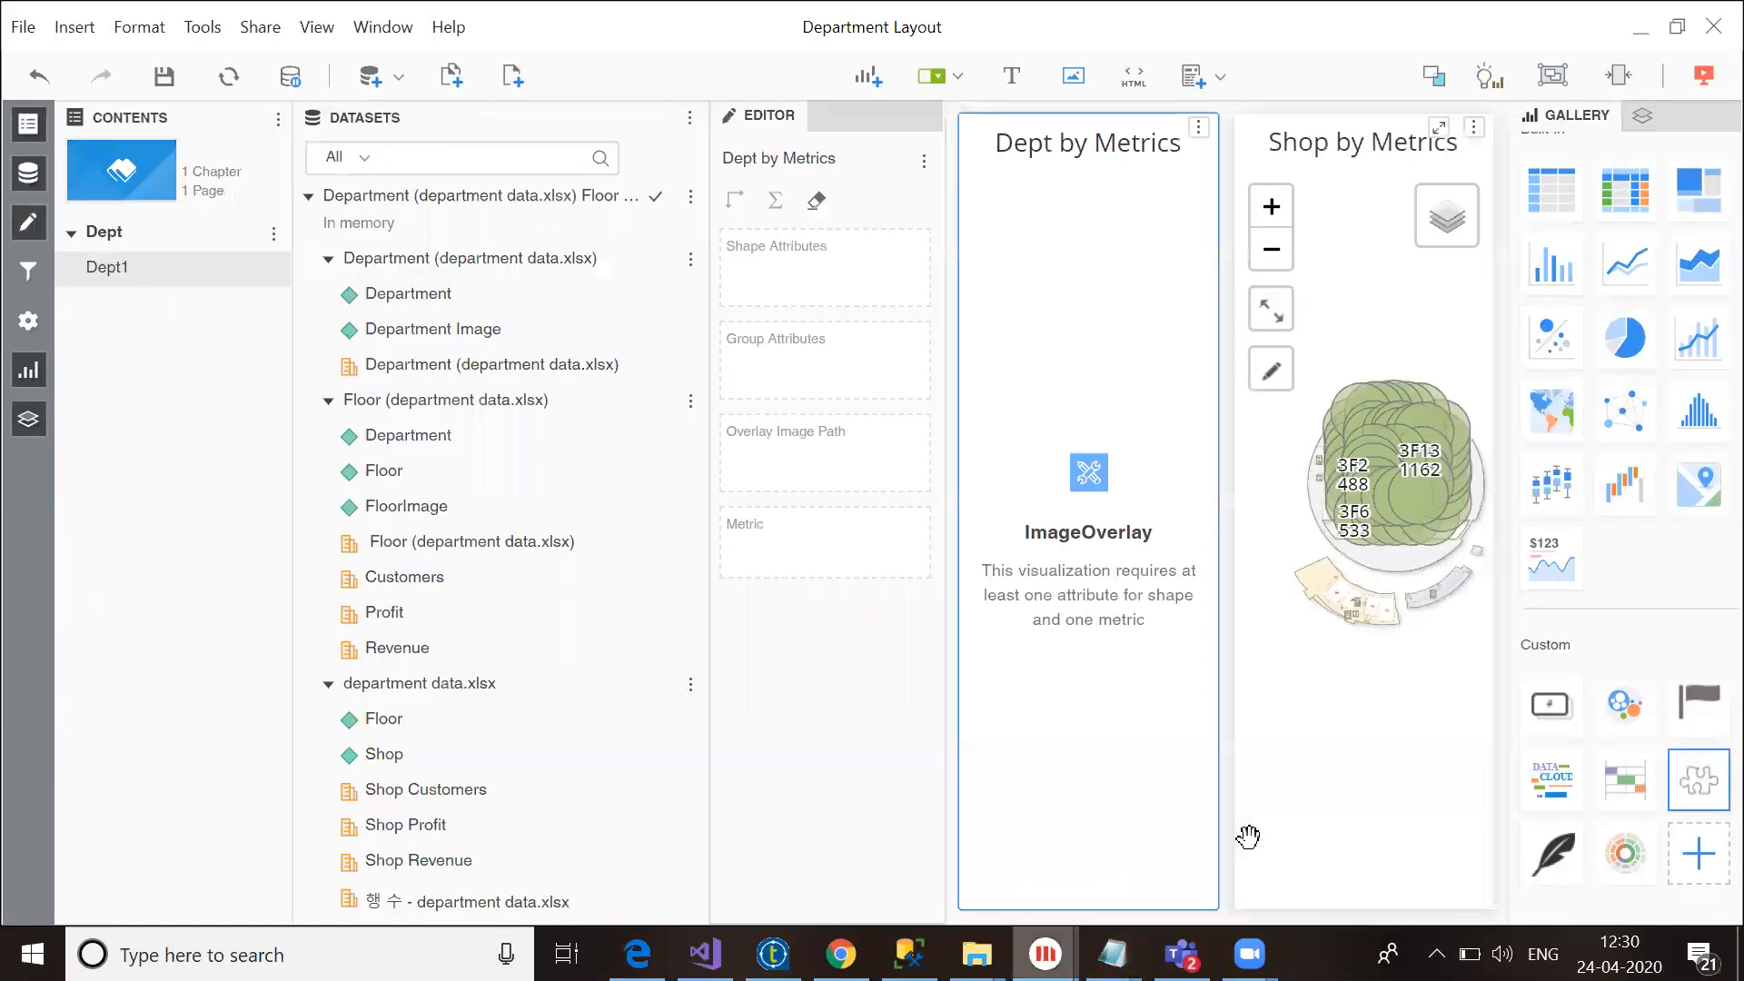
mouse_move(1044, 952)
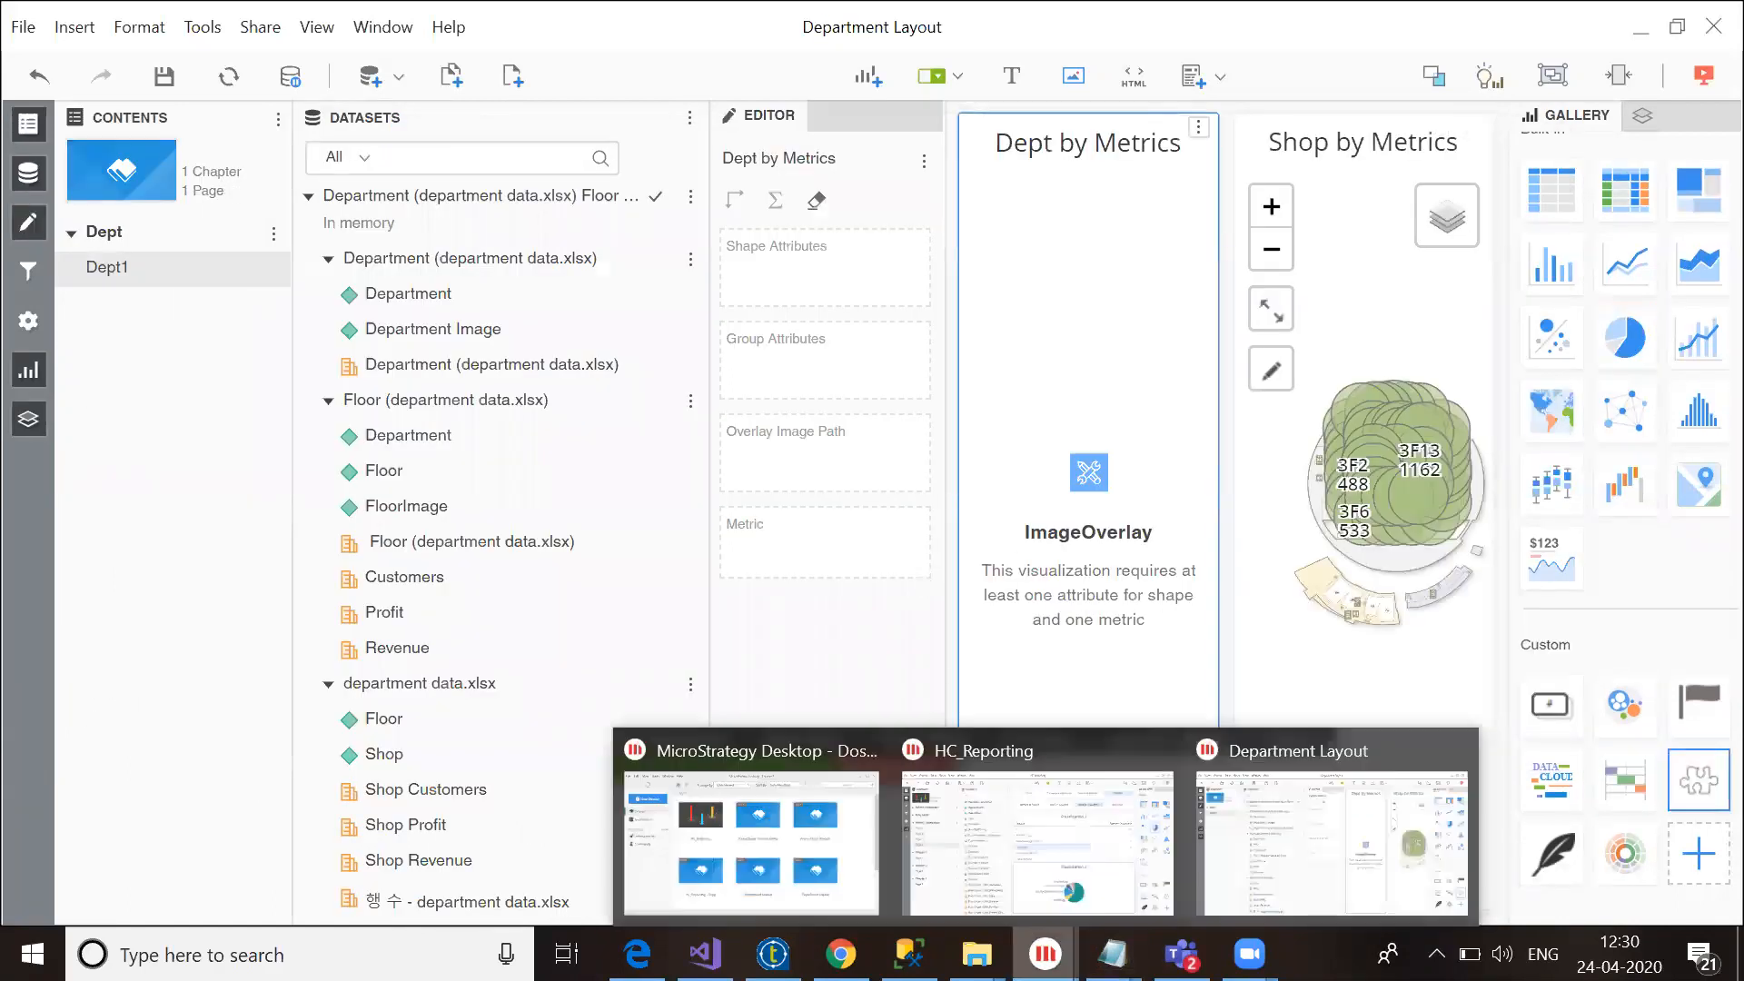
left_click(982, 867)
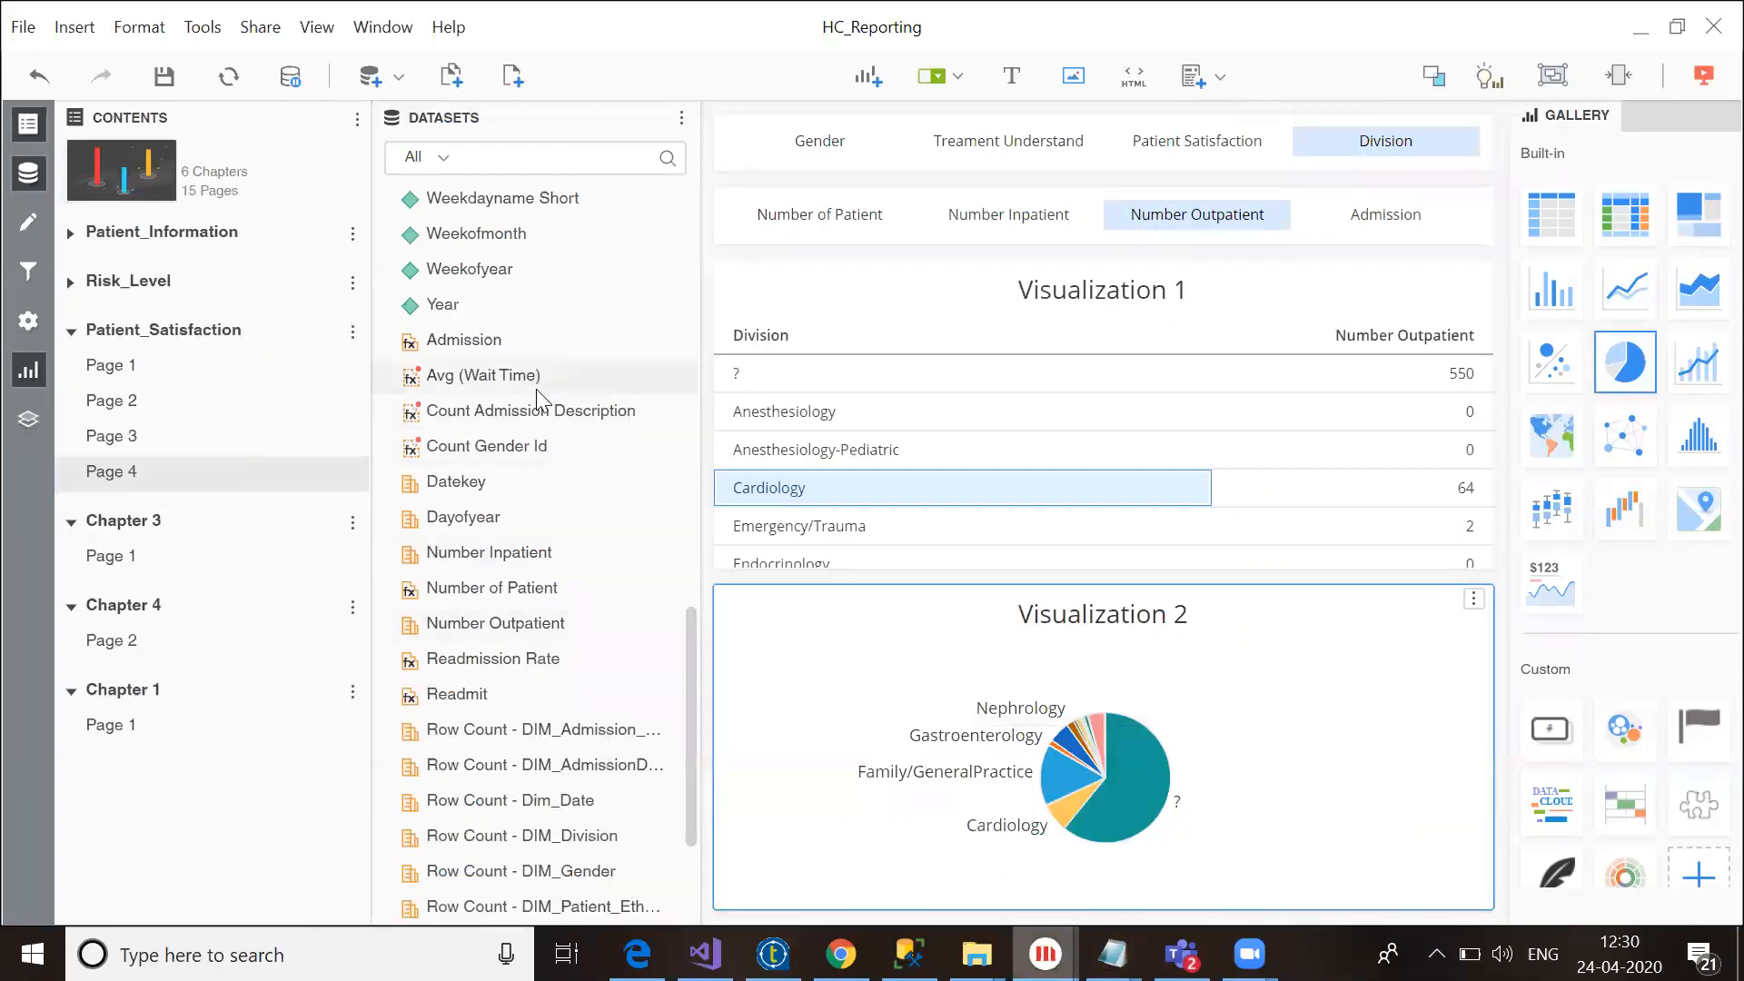
left_click(515, 78)
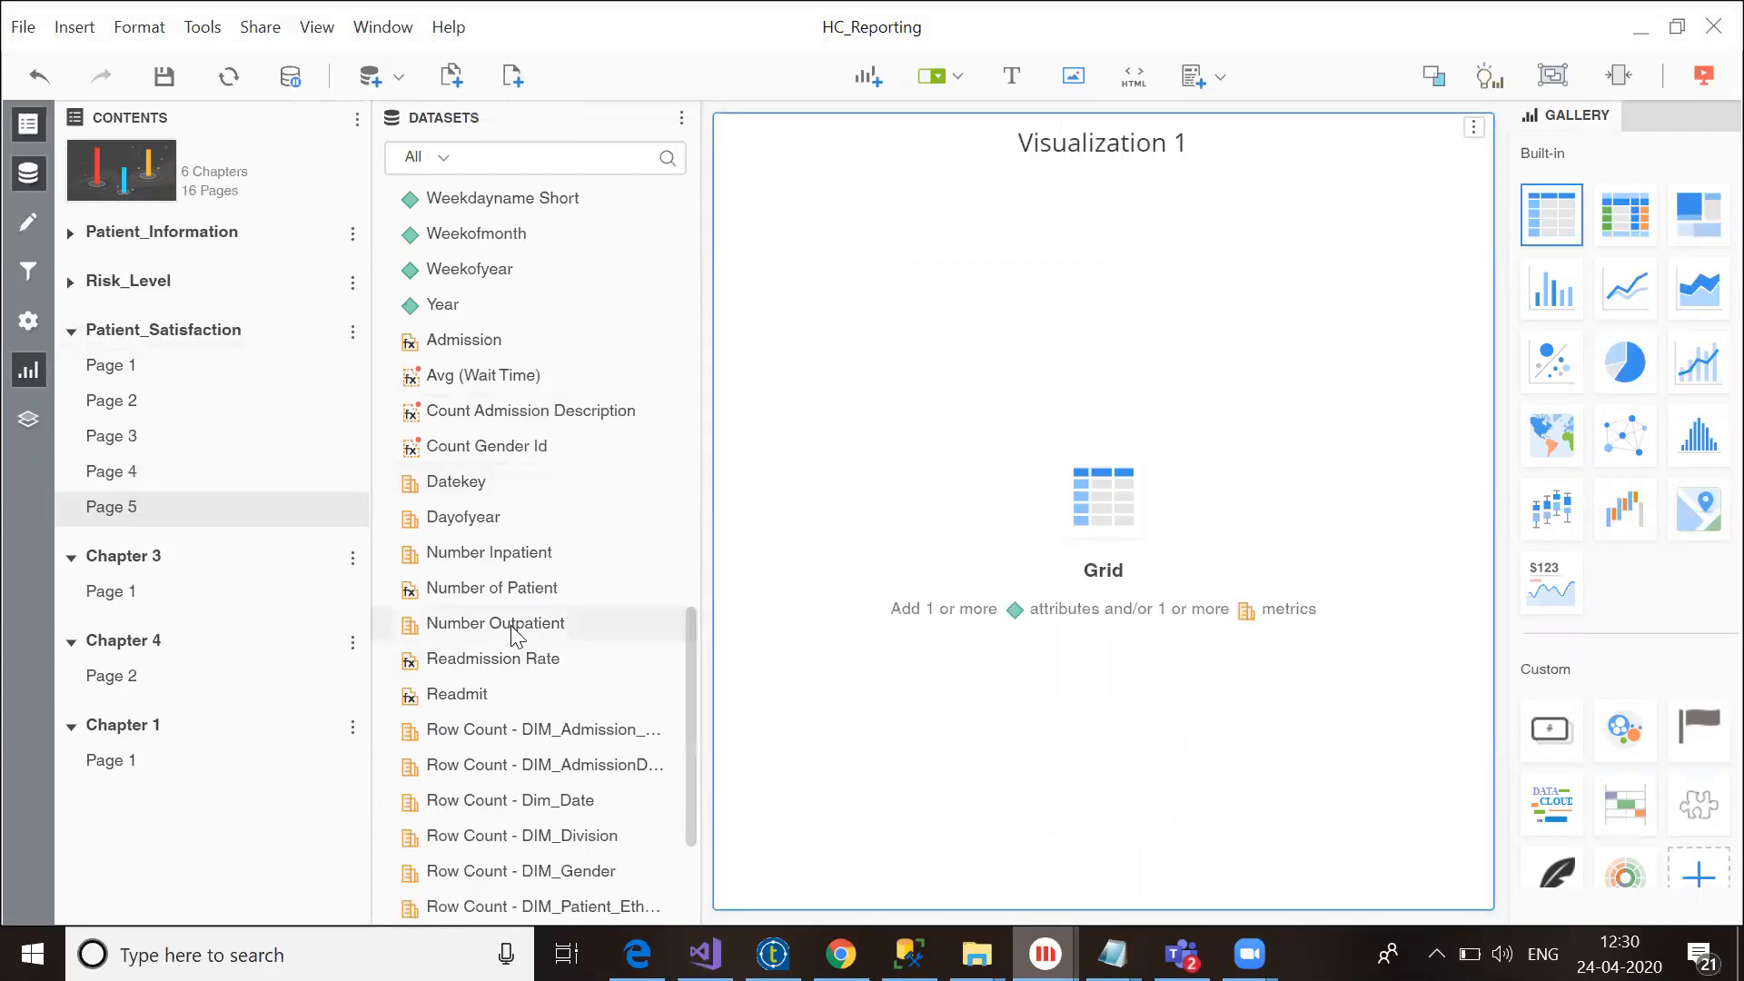
Step: Add the Gender attribute and the Number of Patient metric to the Visualization 1 grid
left_click_drag(711, 357, 682, 182)
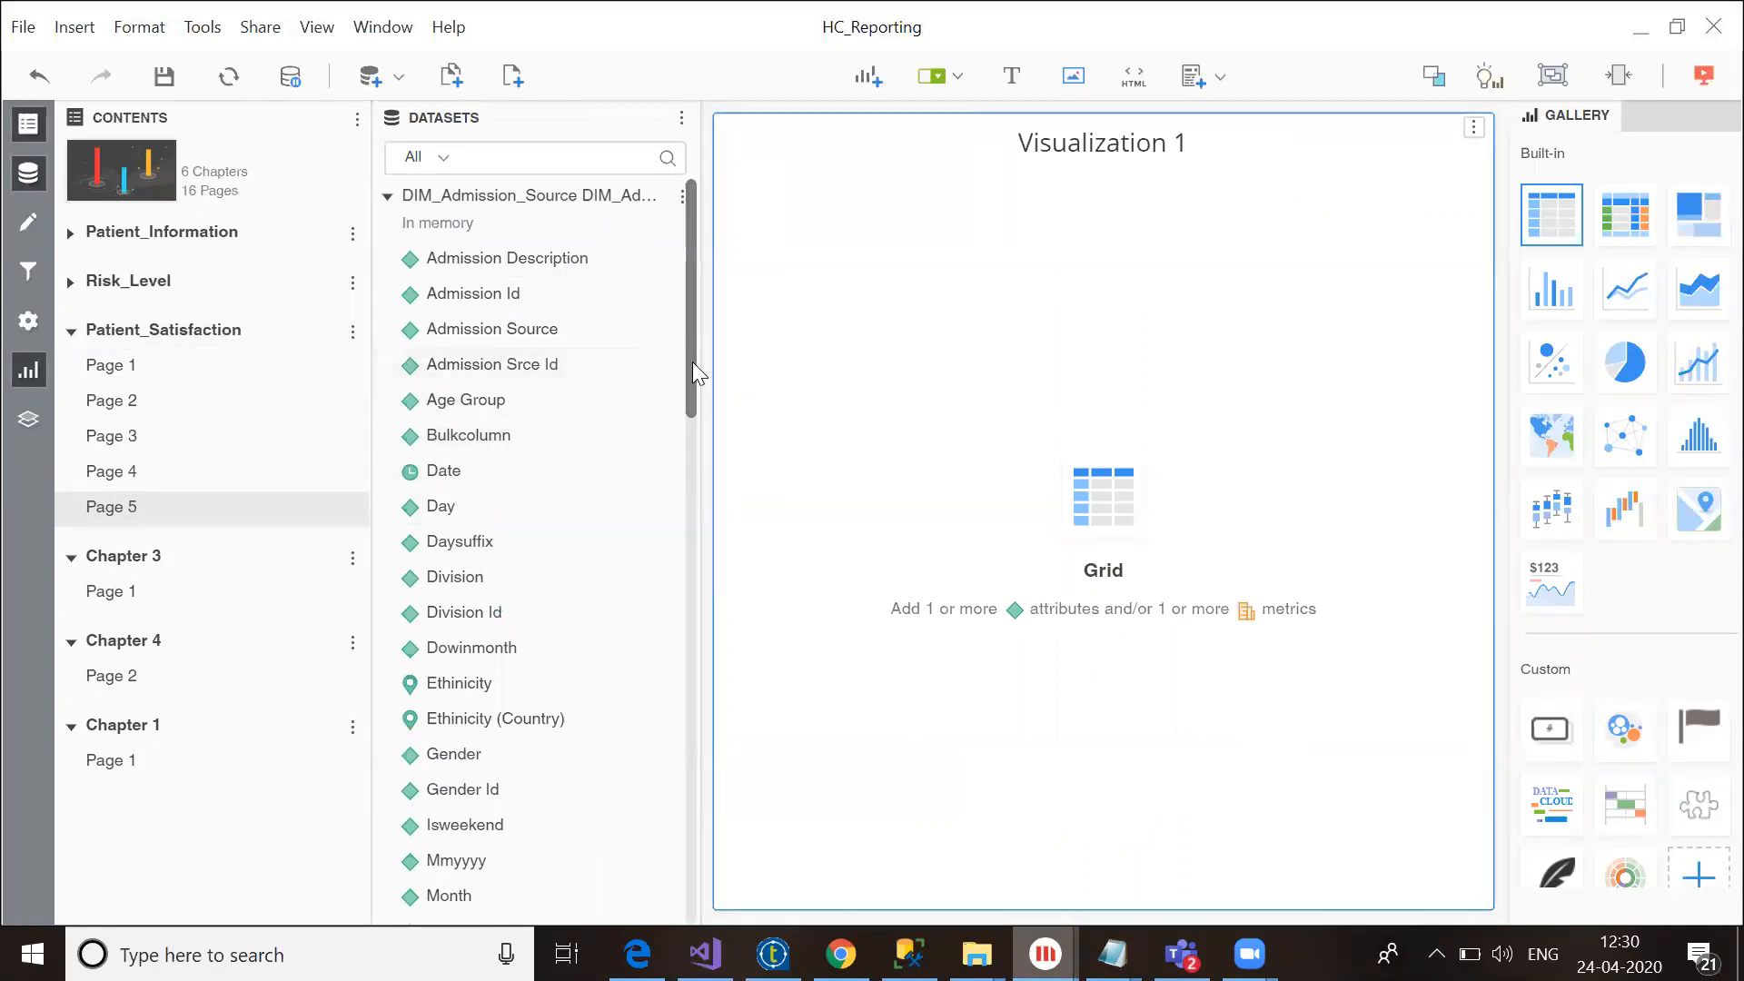
left_click_drag(692, 361, 697, 484)
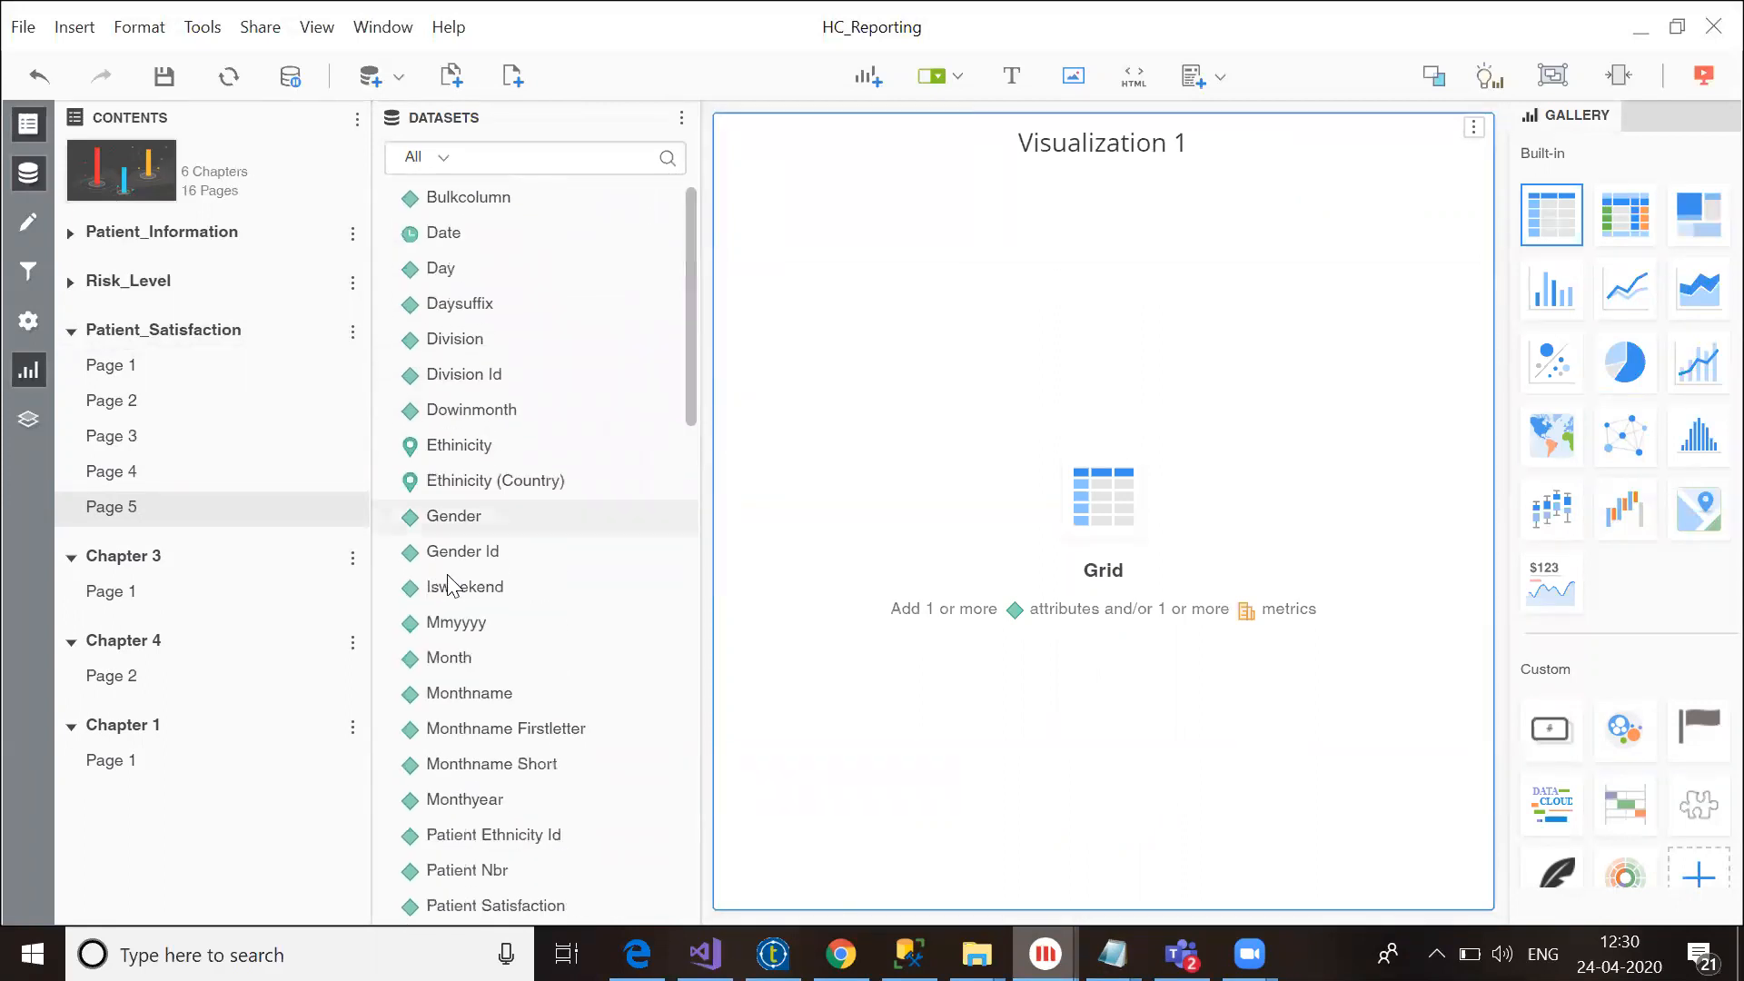
left_click_drag(563, 522, 968, 410)
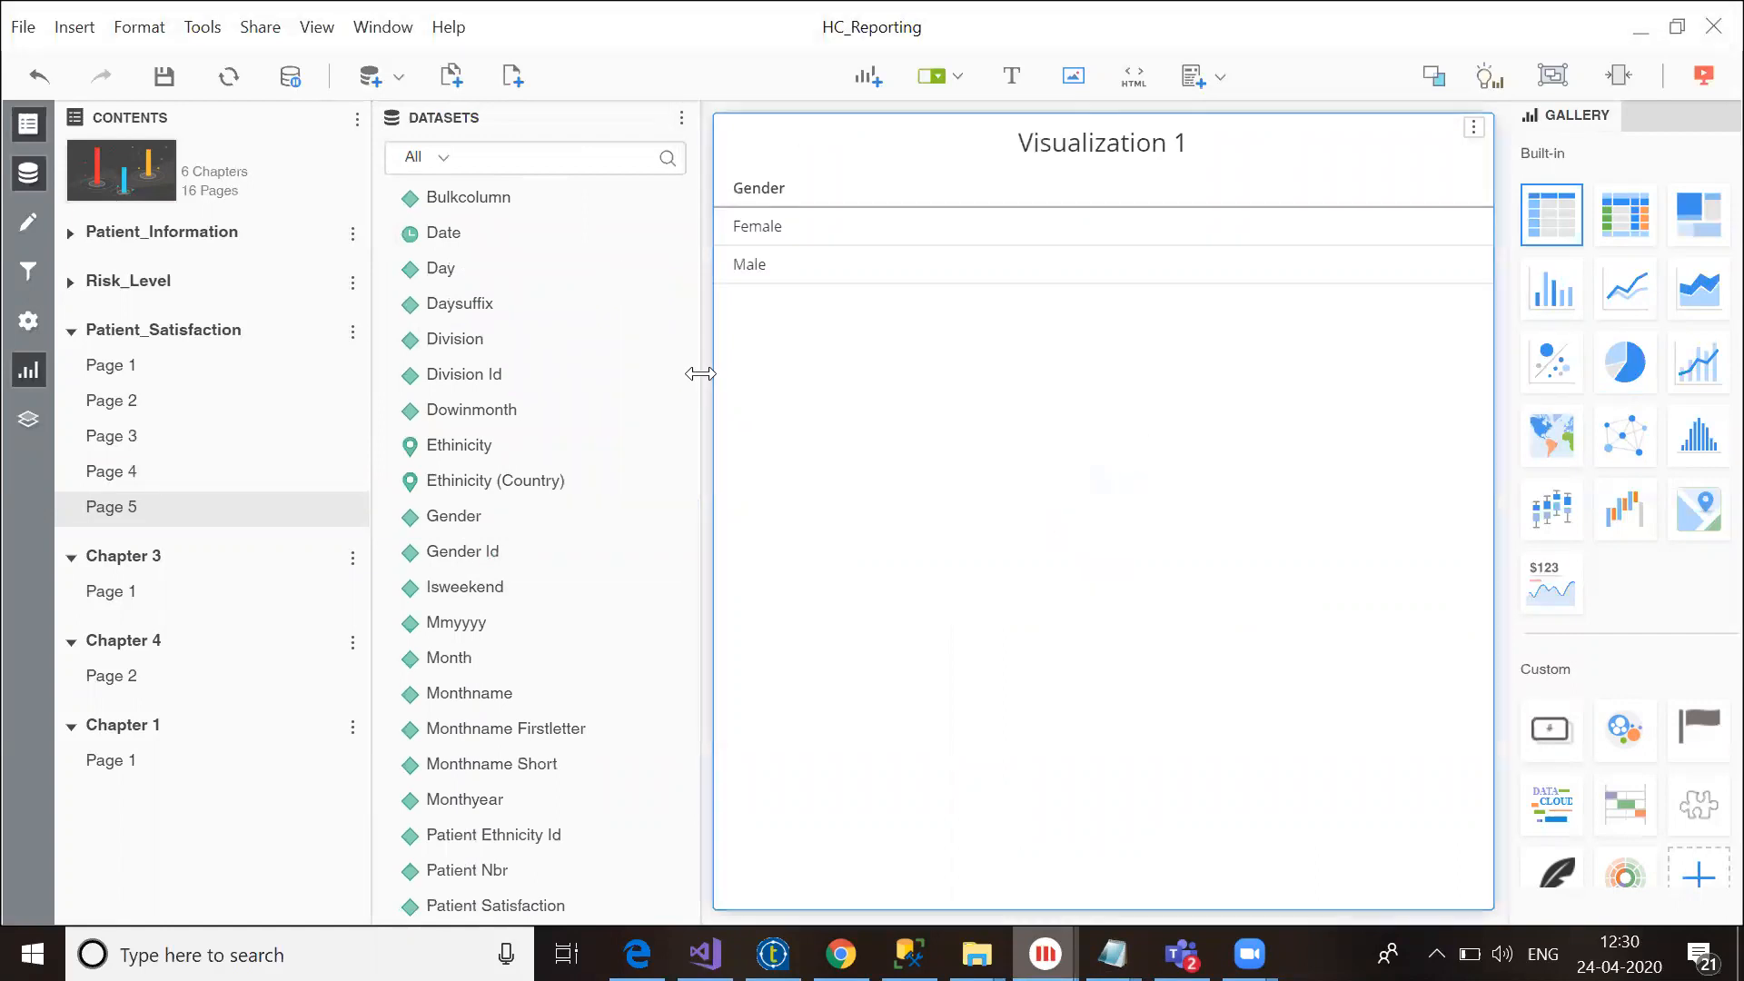
left_click_drag(694, 418, 689, 663)
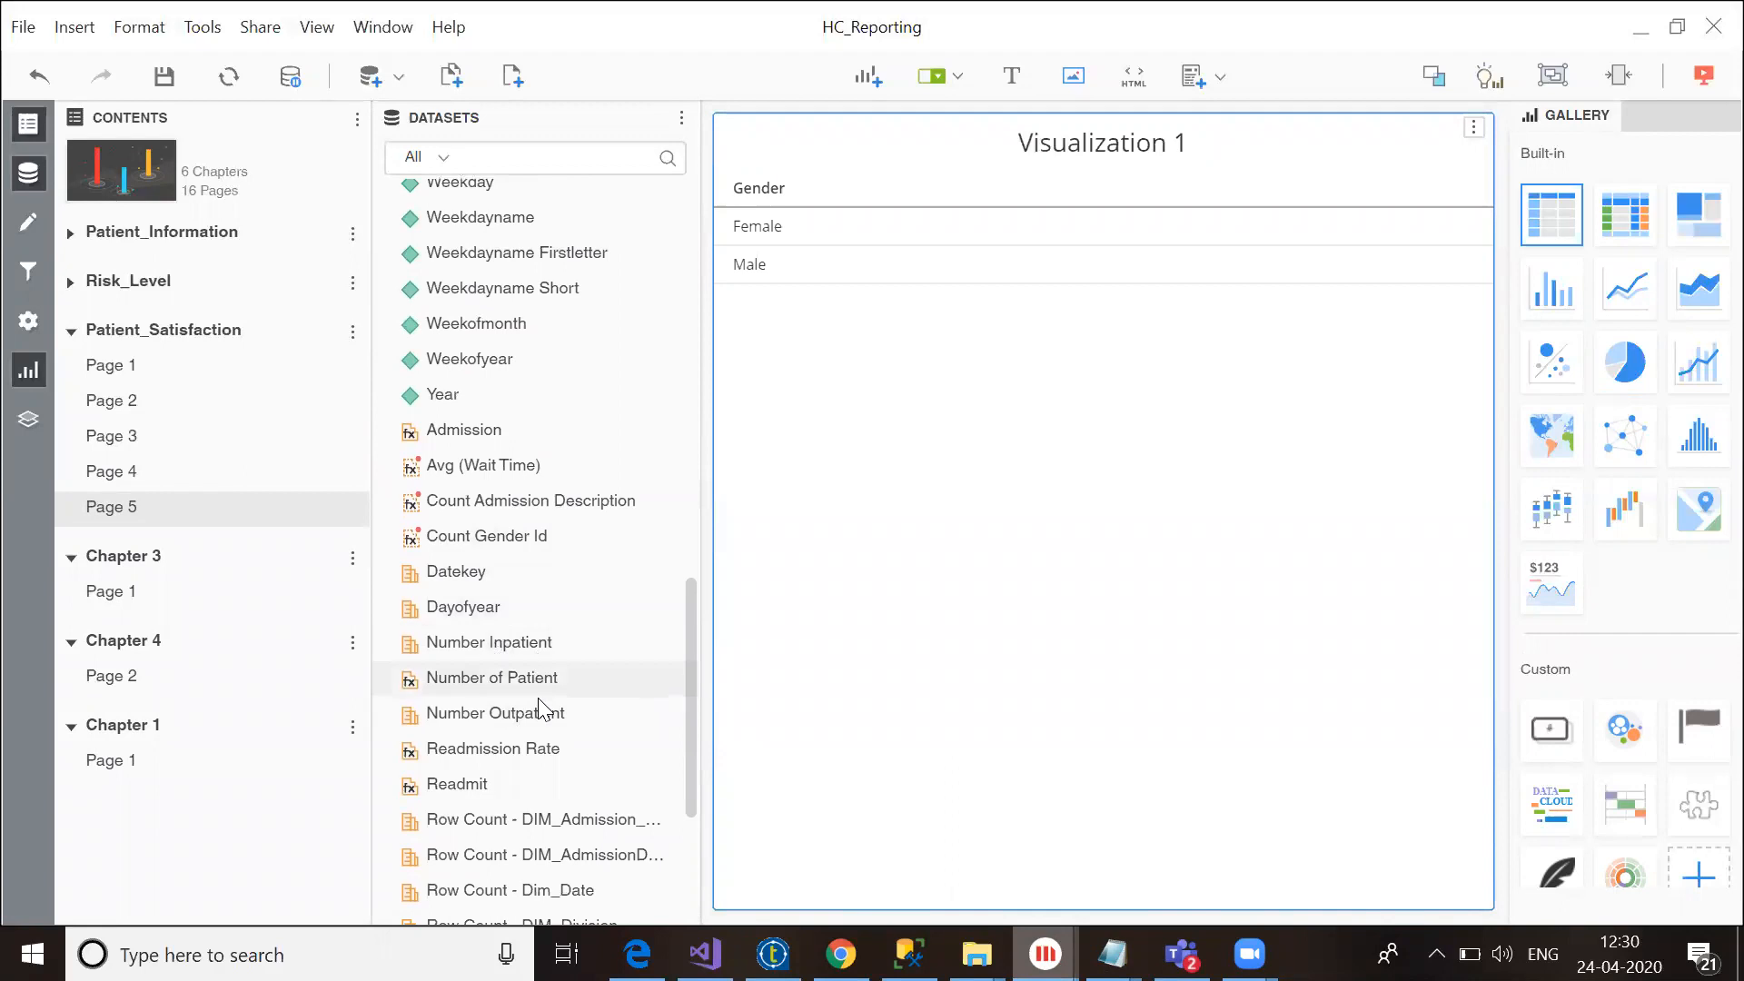
mouse_move(689, 605)
left_mouse_down()
mouse_move(694, 683)
mouse_move(687, 615)
left_mouse_up()
left_click_drag(540, 645, 1079, 479)
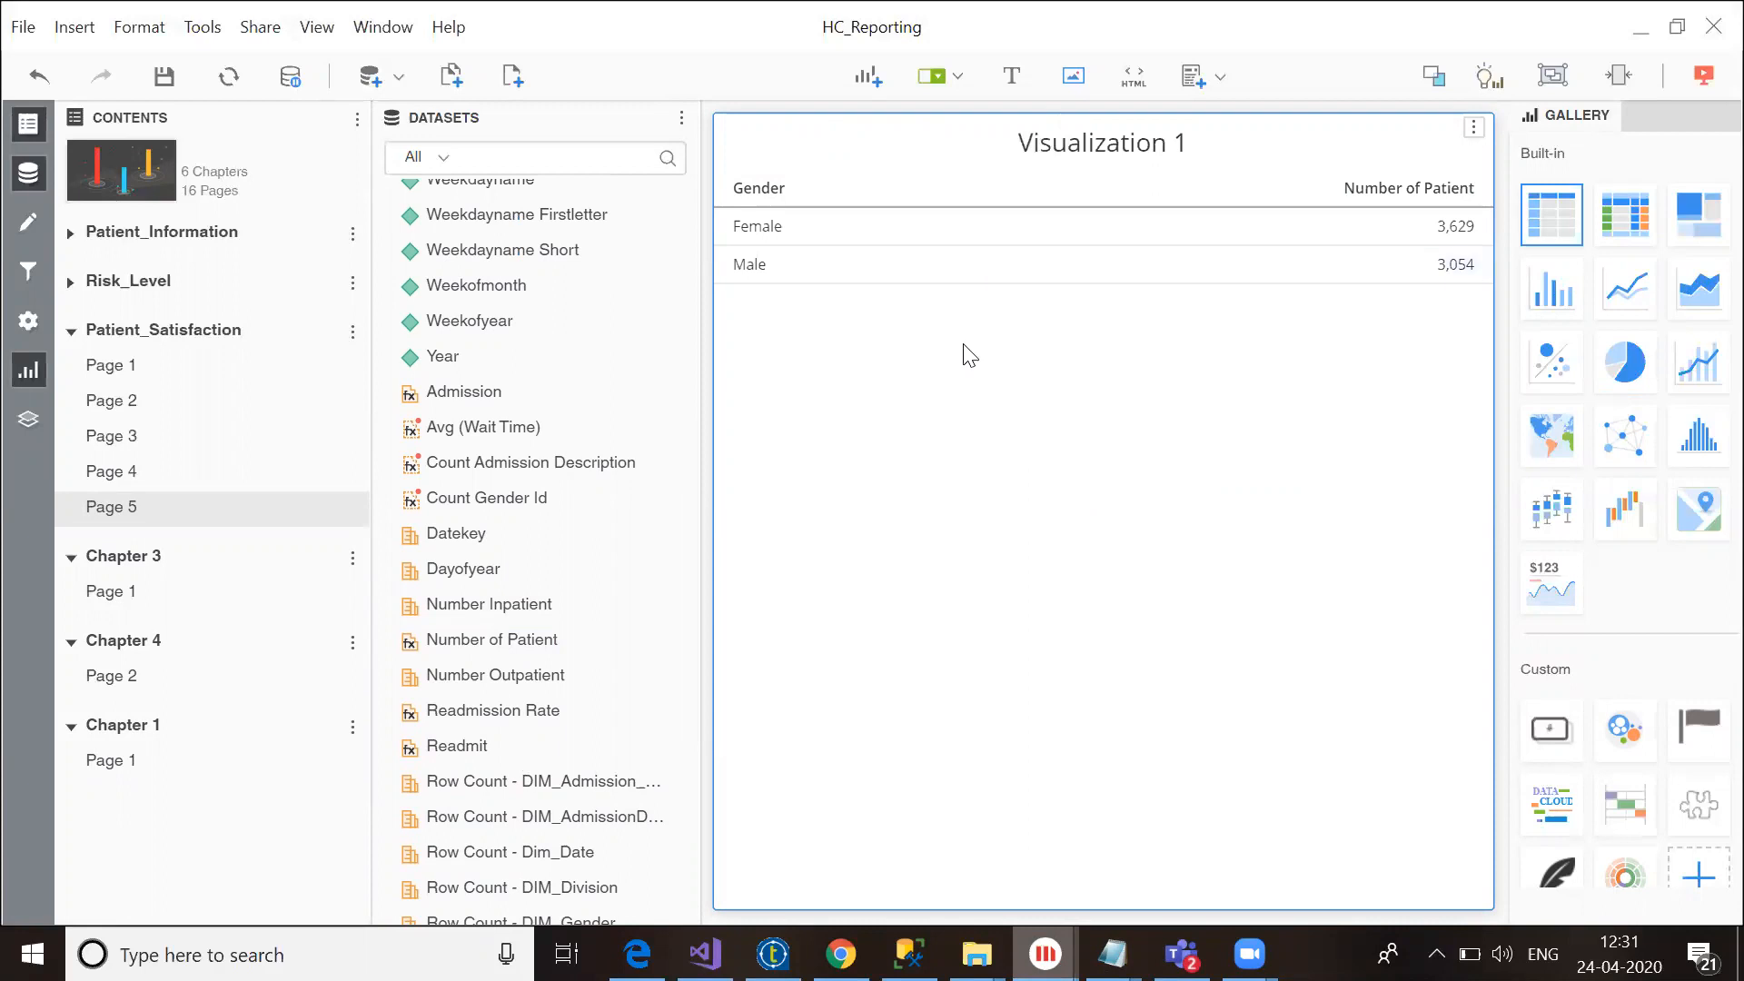
Step: Add an empty attribute/metric selector above the grid and a second visualization of the pie chart type below it
left_click(959, 76)
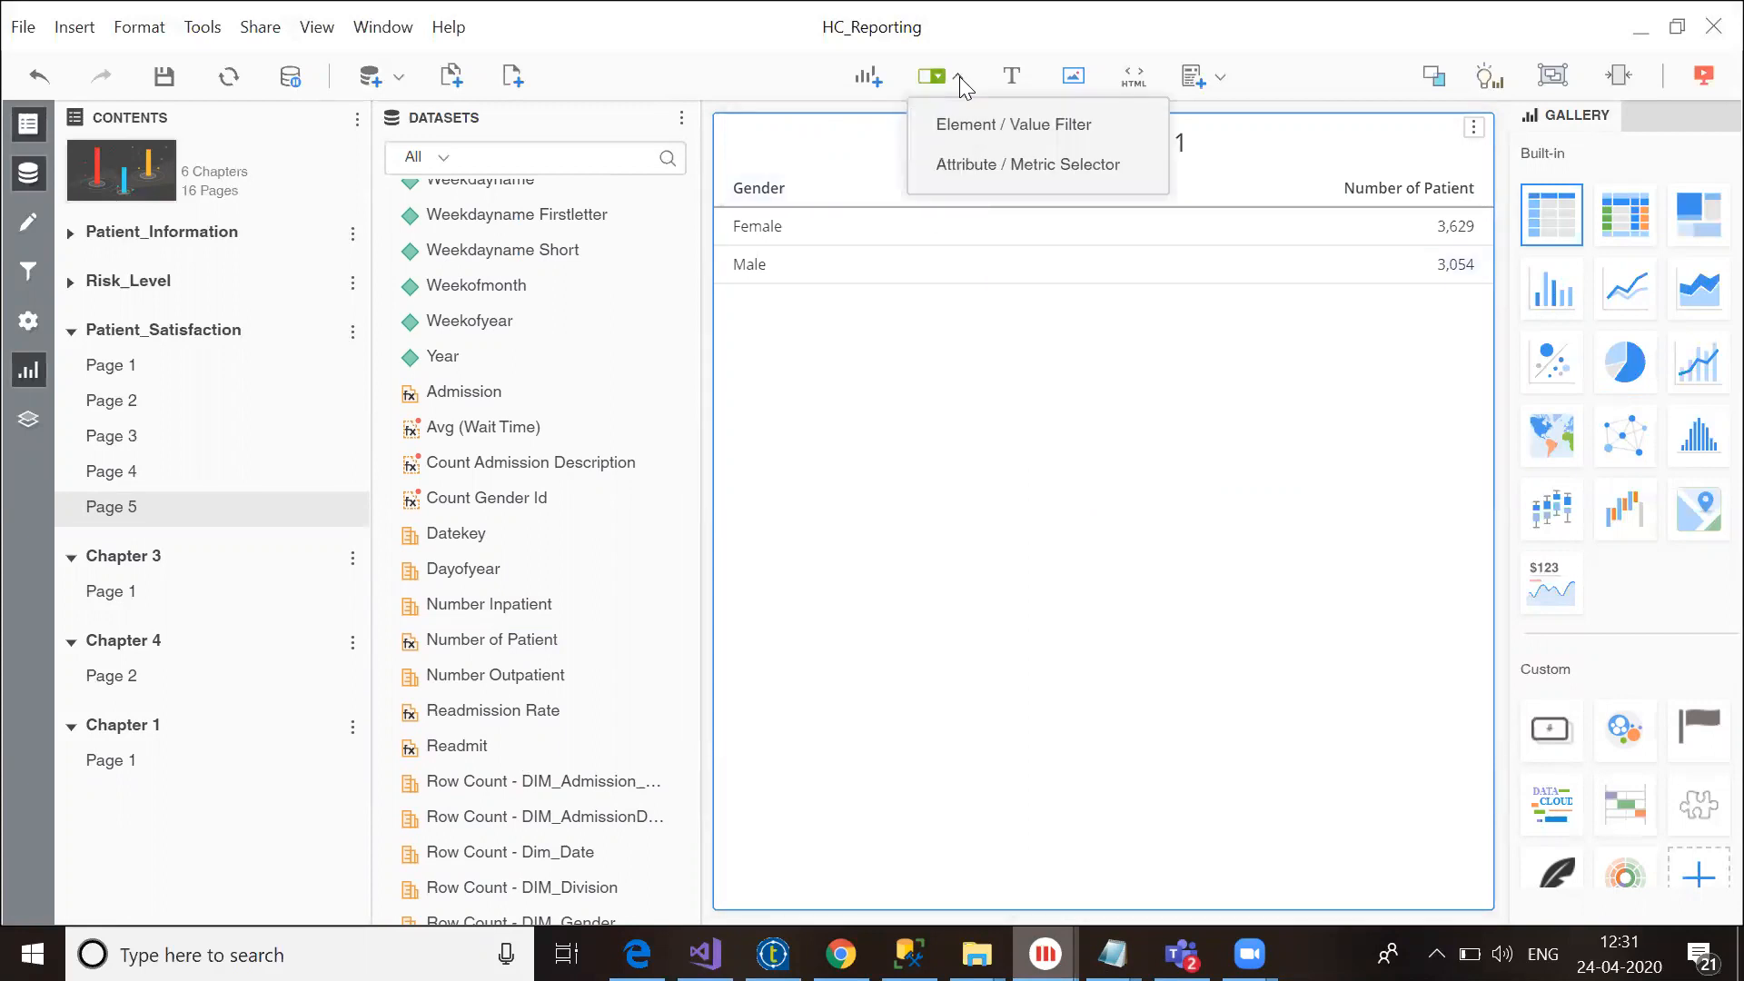
left_click(979, 165)
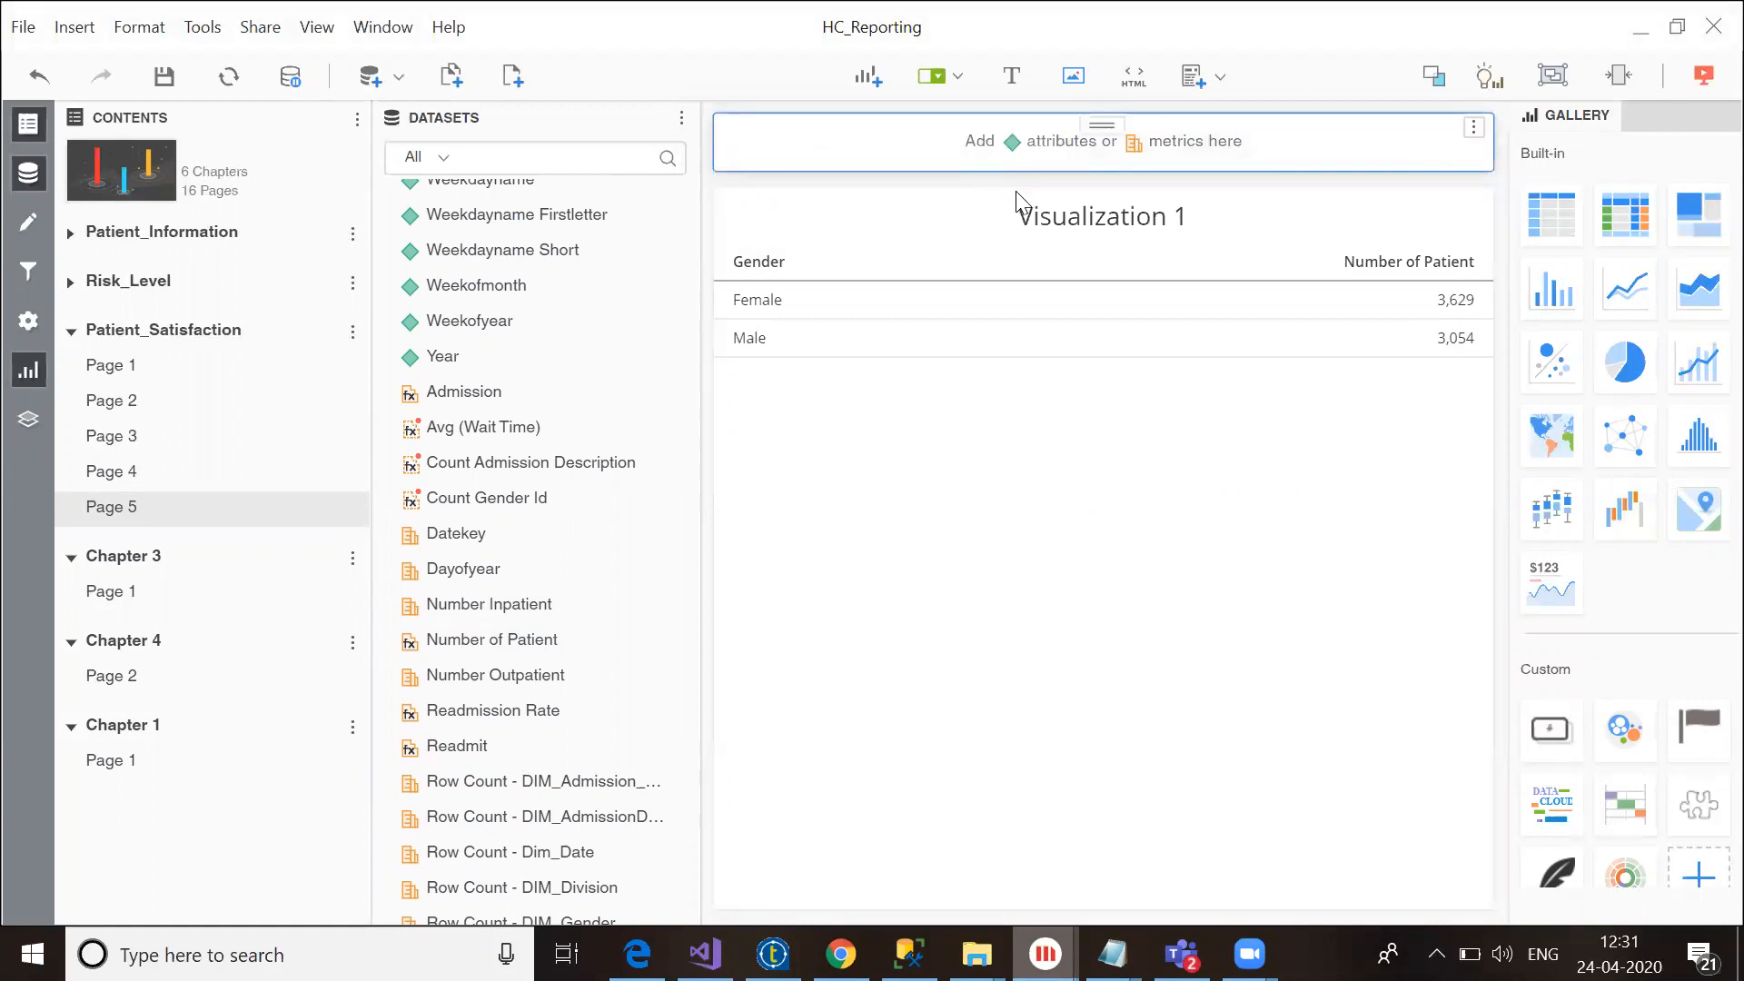
left_click(1106, 446)
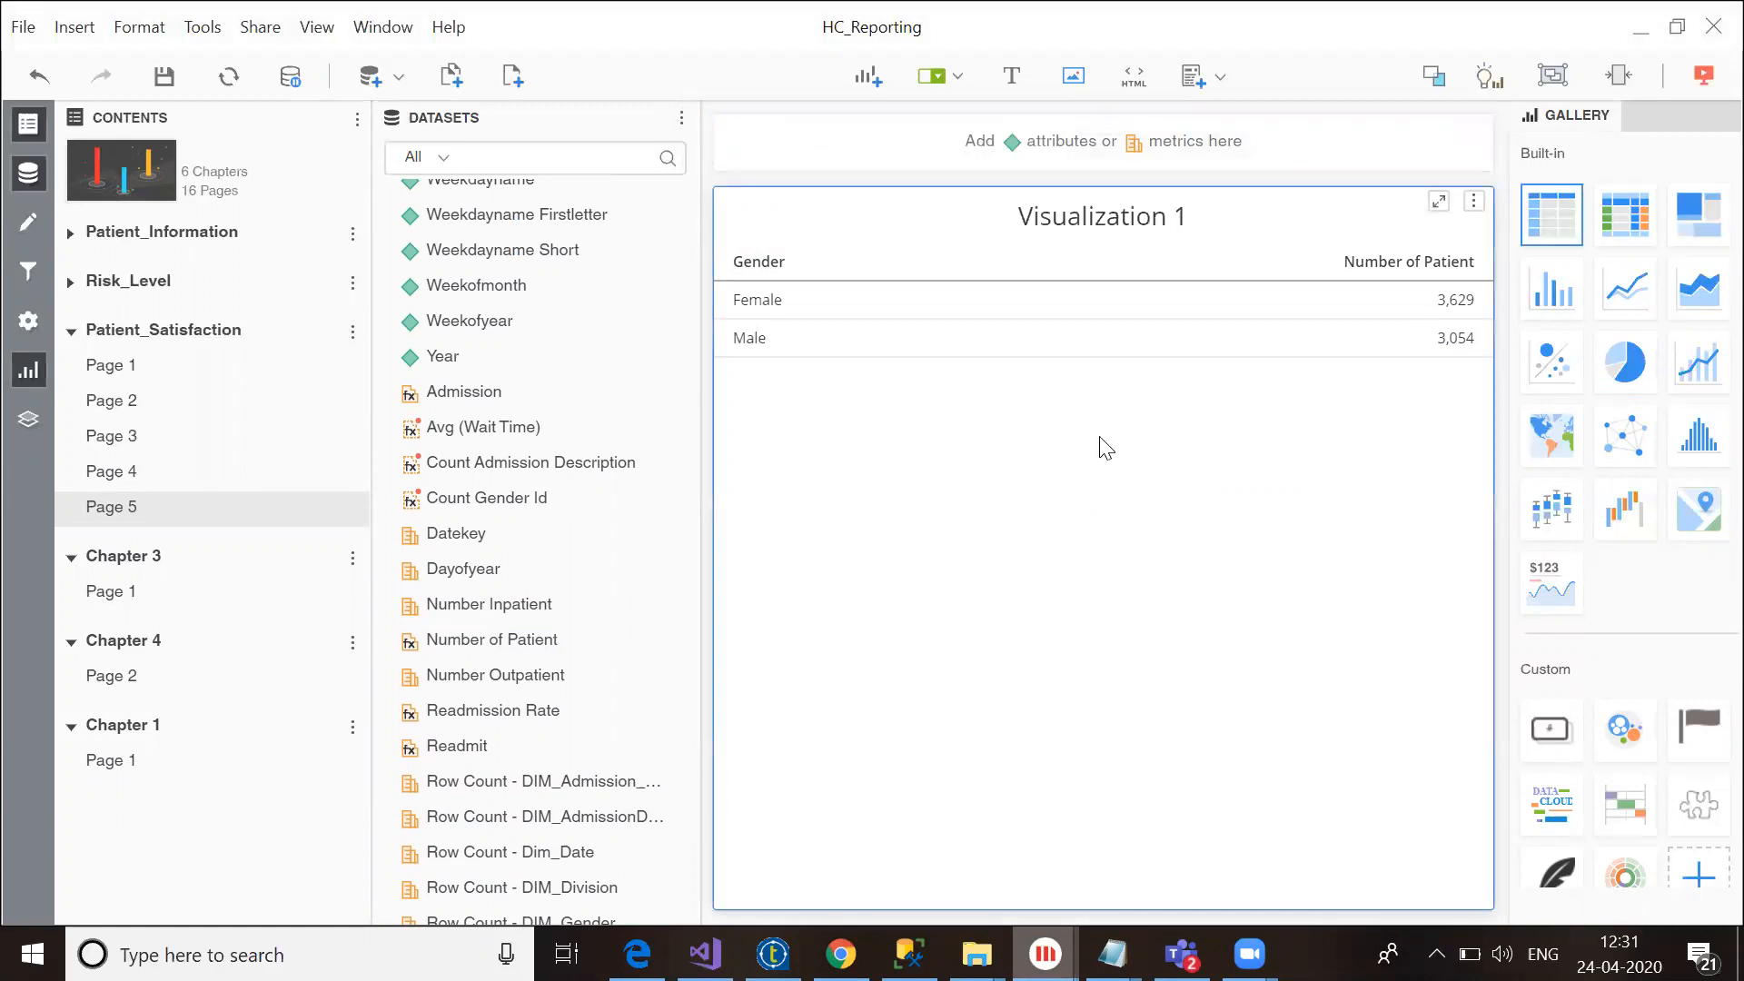
left_click(870, 83)
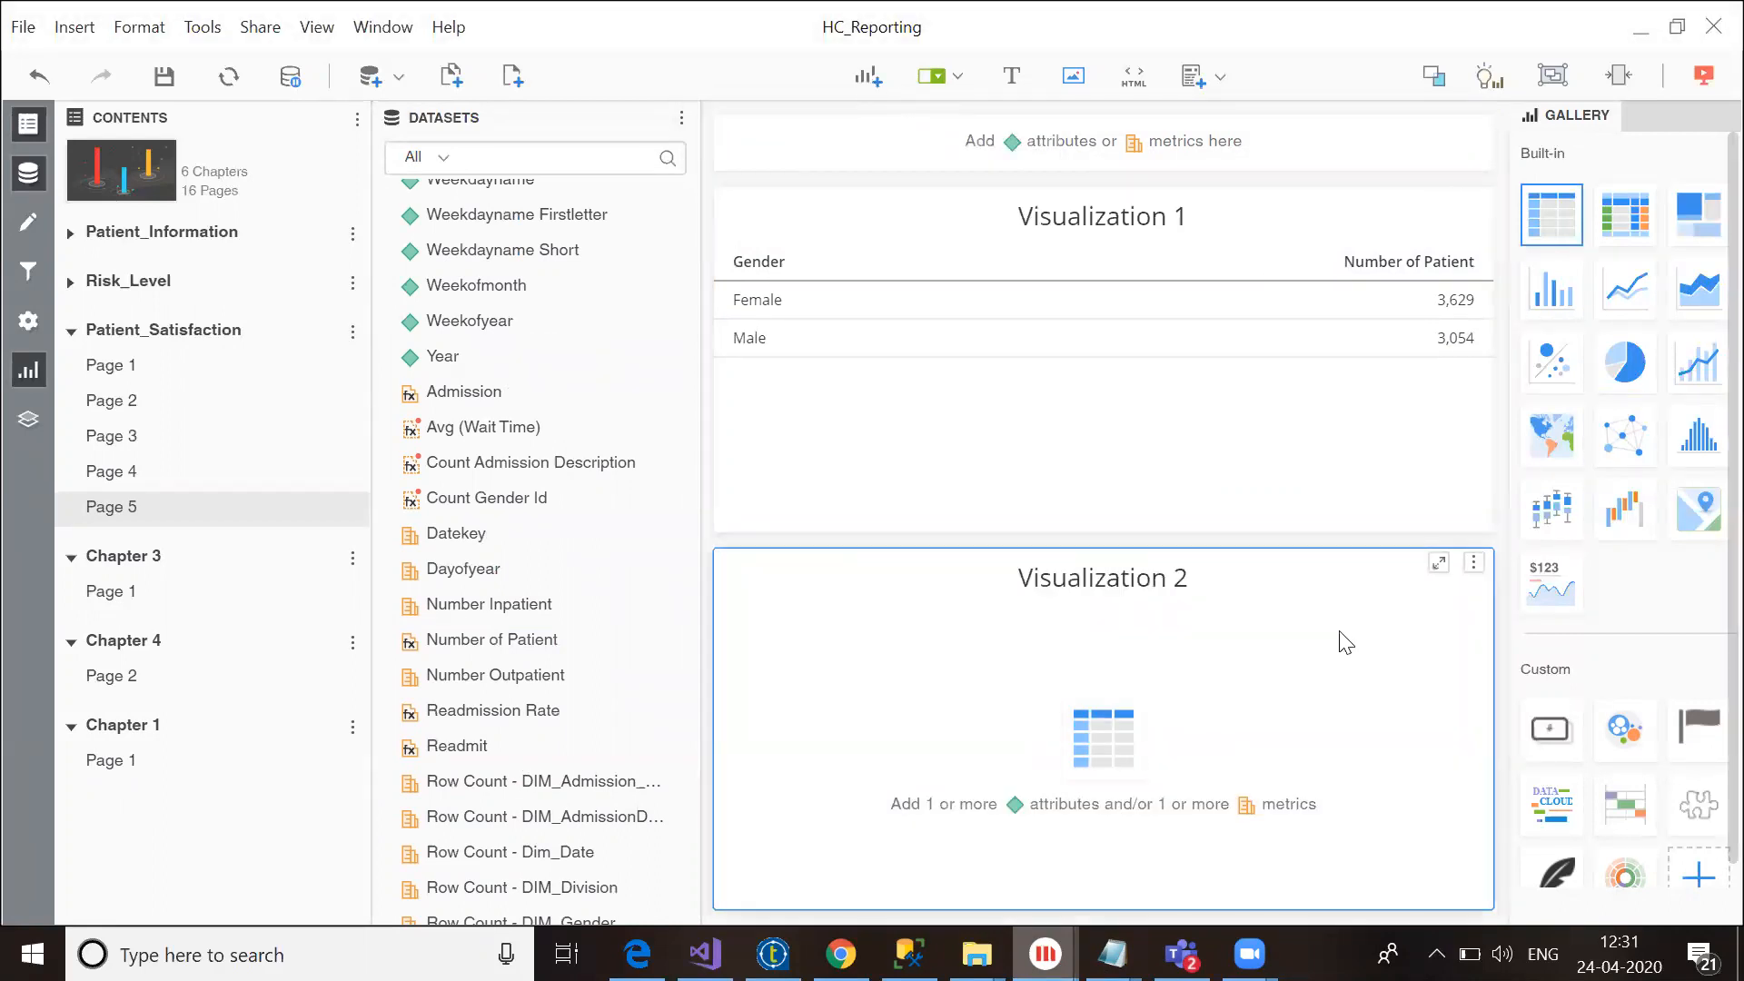
left_click(1624, 382)
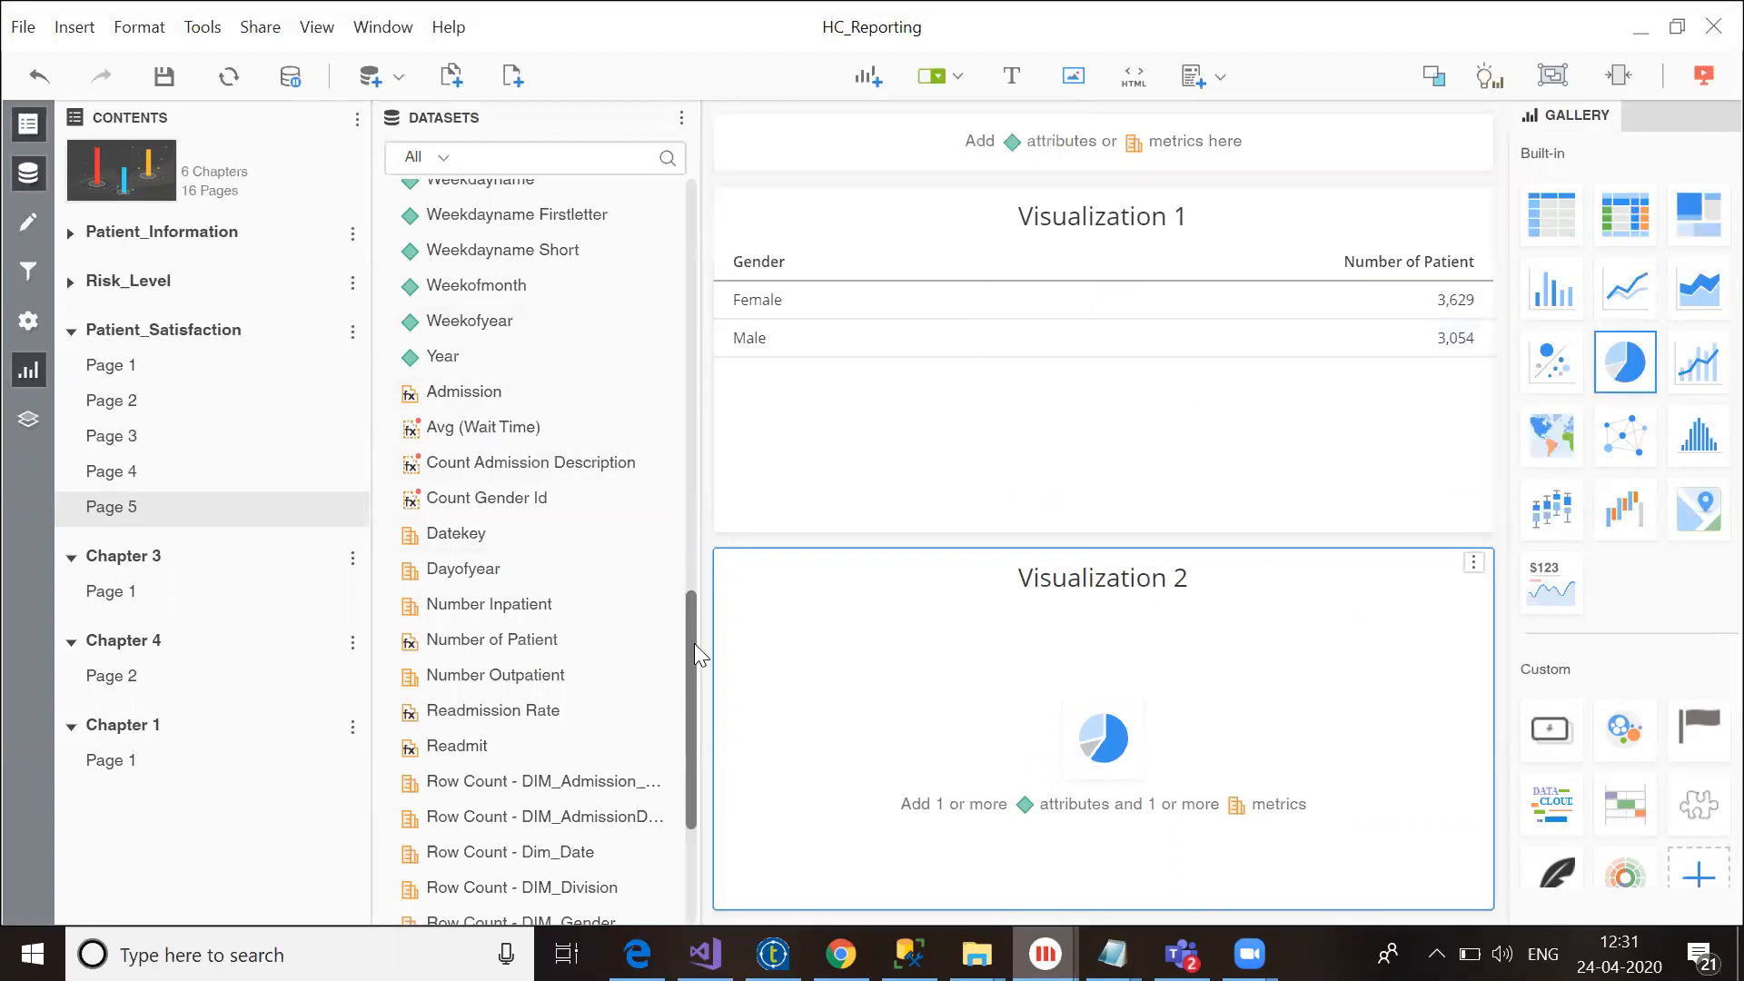
Step: Add the Gender attribute to the empty attribute/metric selector above Visualization 1
left_click_drag(689, 643, 685, 250)
scroll(513, 425, "down", 3)
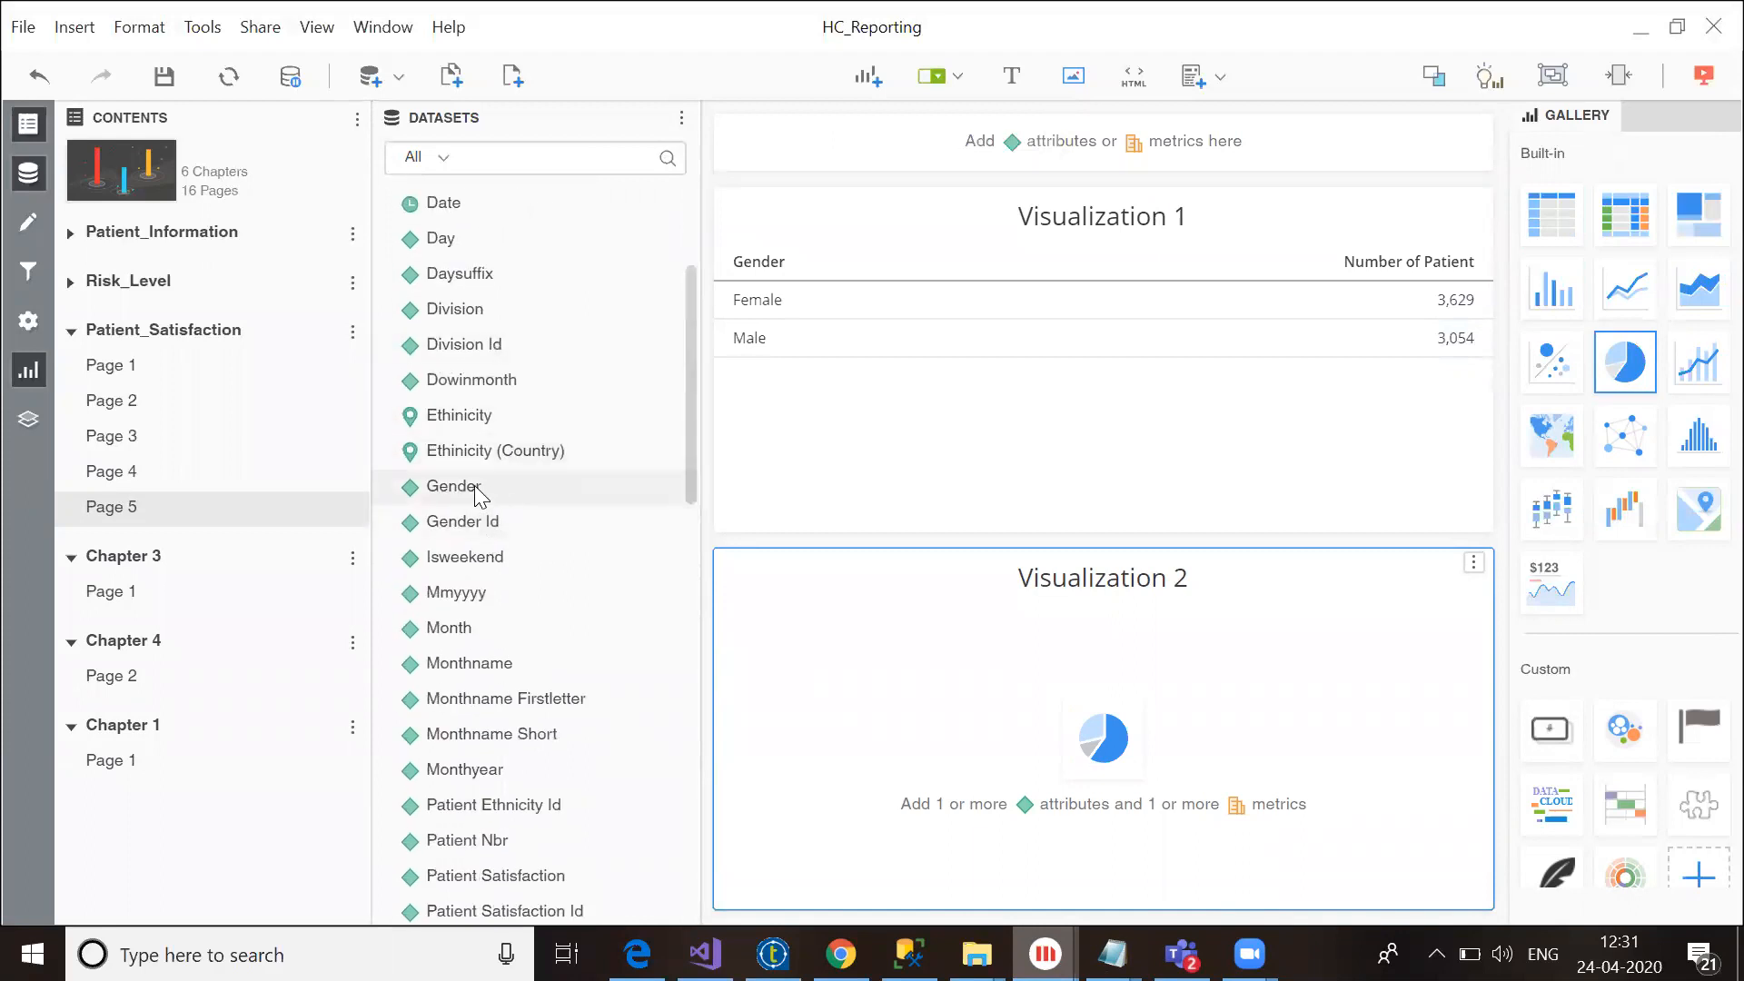
left_click_drag(479, 495, 1081, 136)
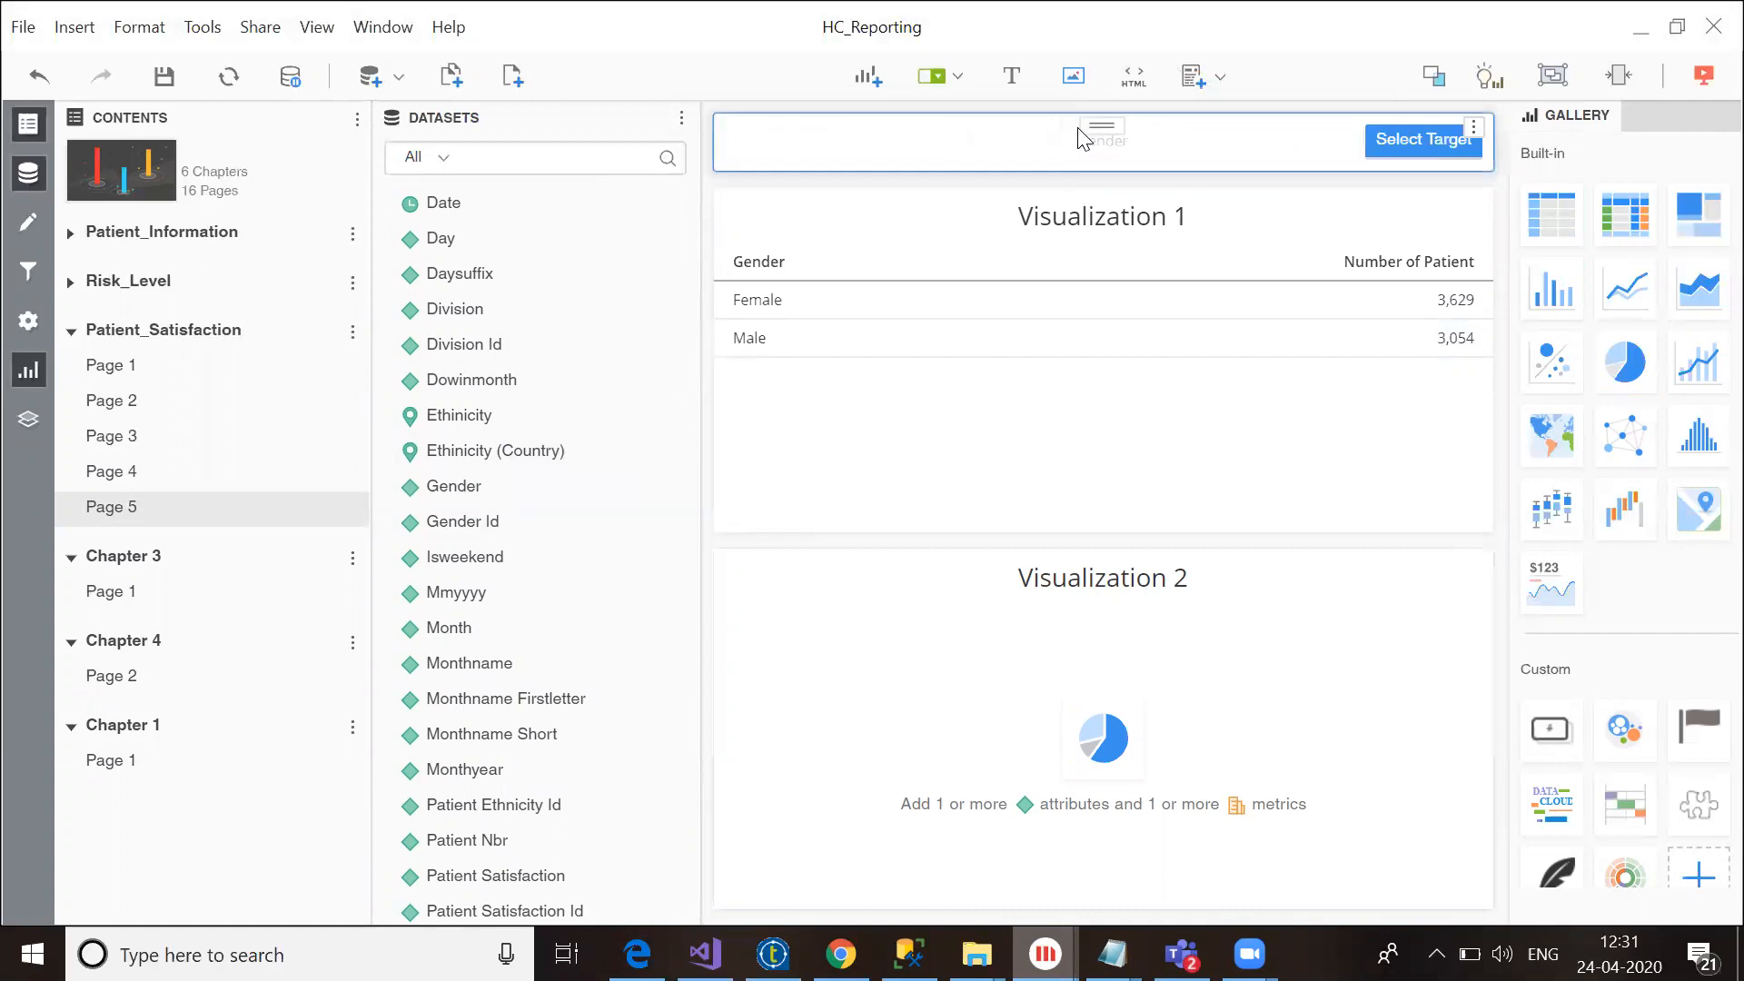
left_click(1428, 140)
left_click(1406, 241)
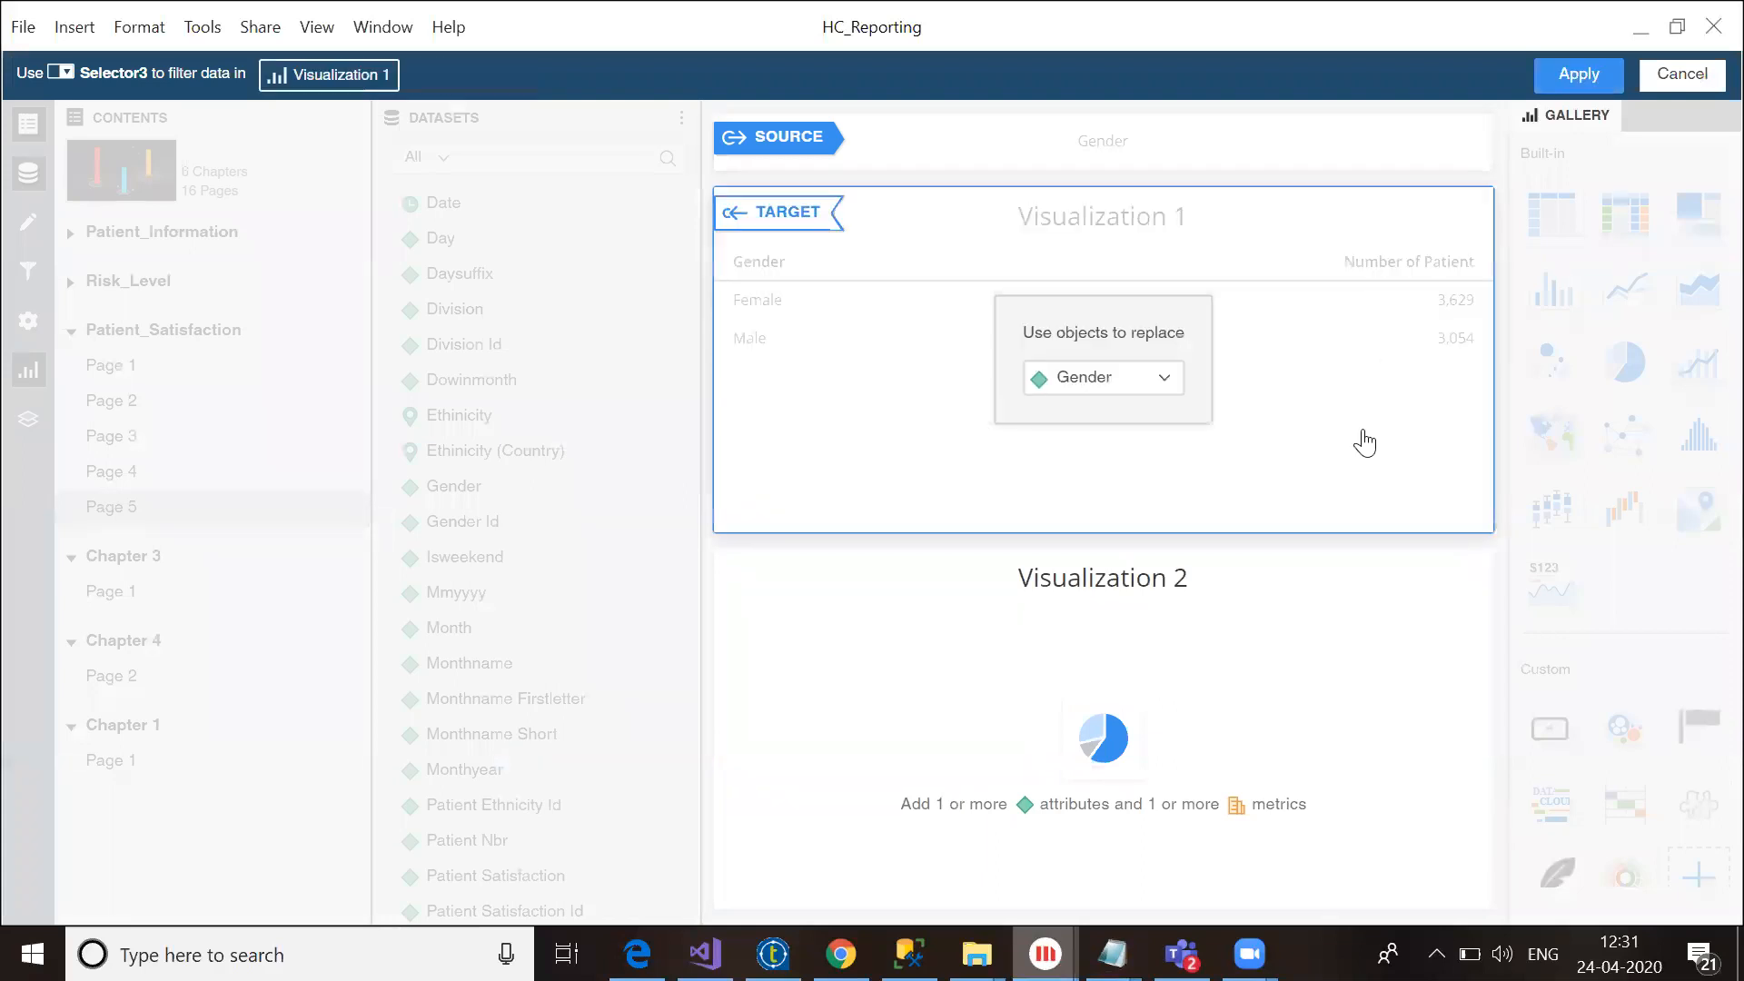
left_click(1322, 599)
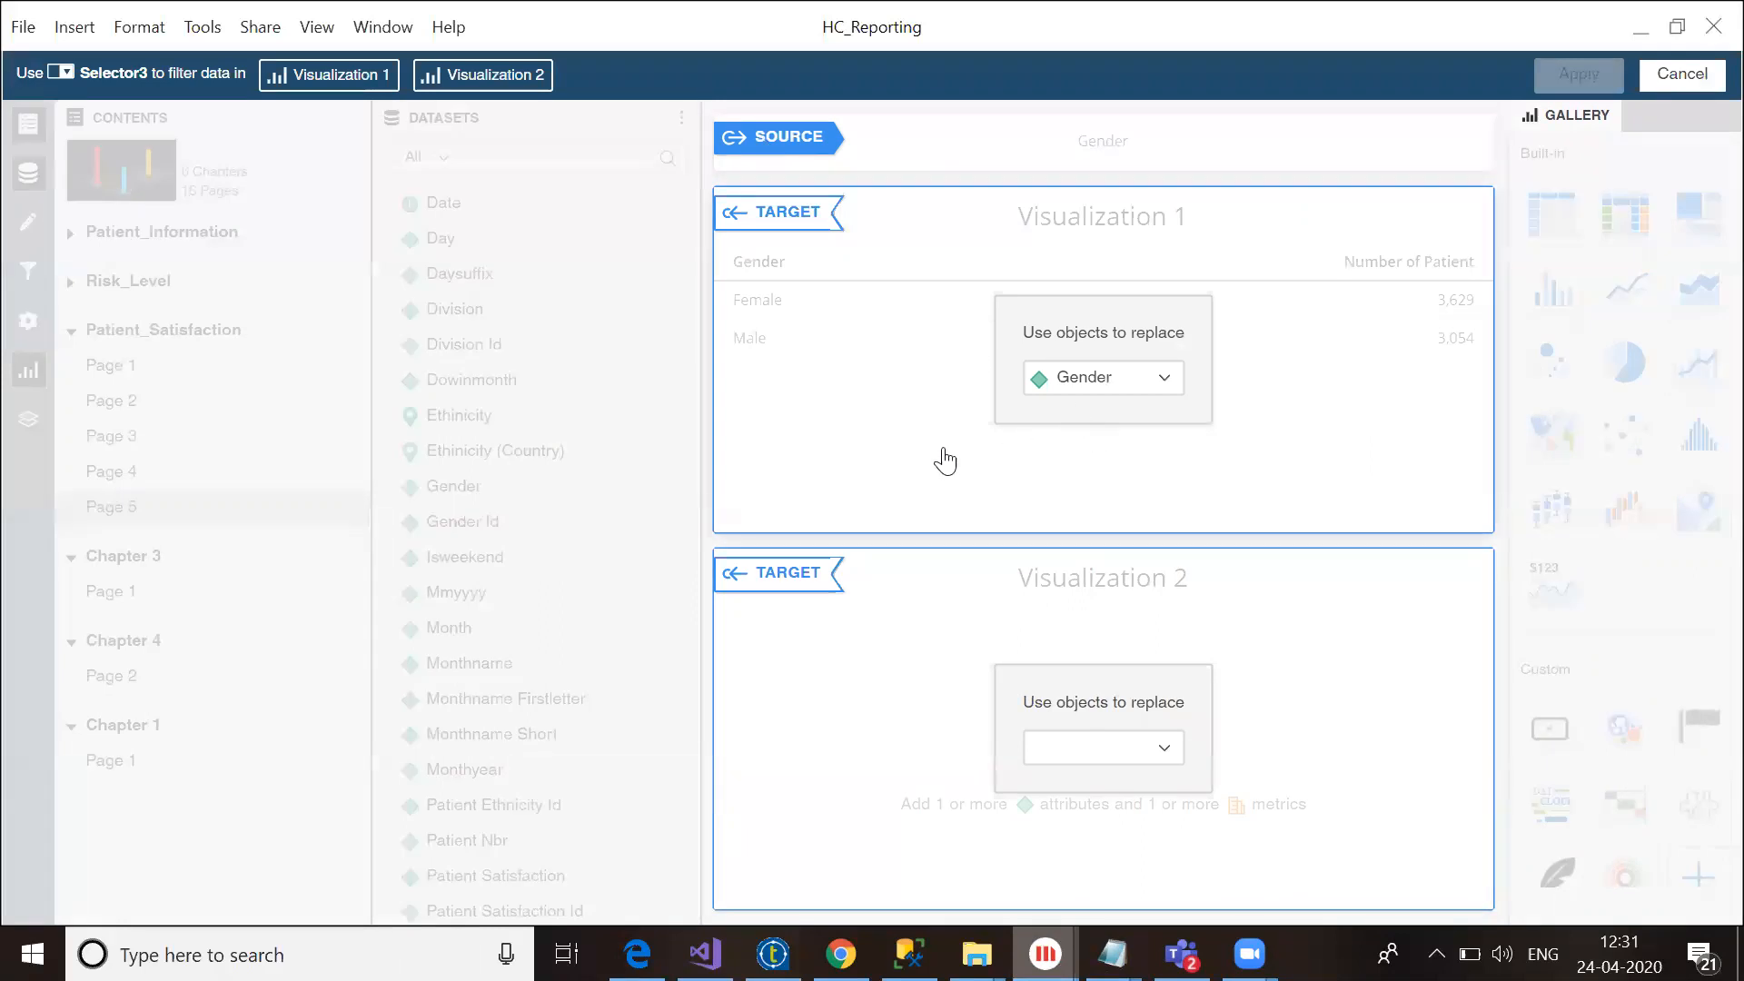
left_click(1680, 74)
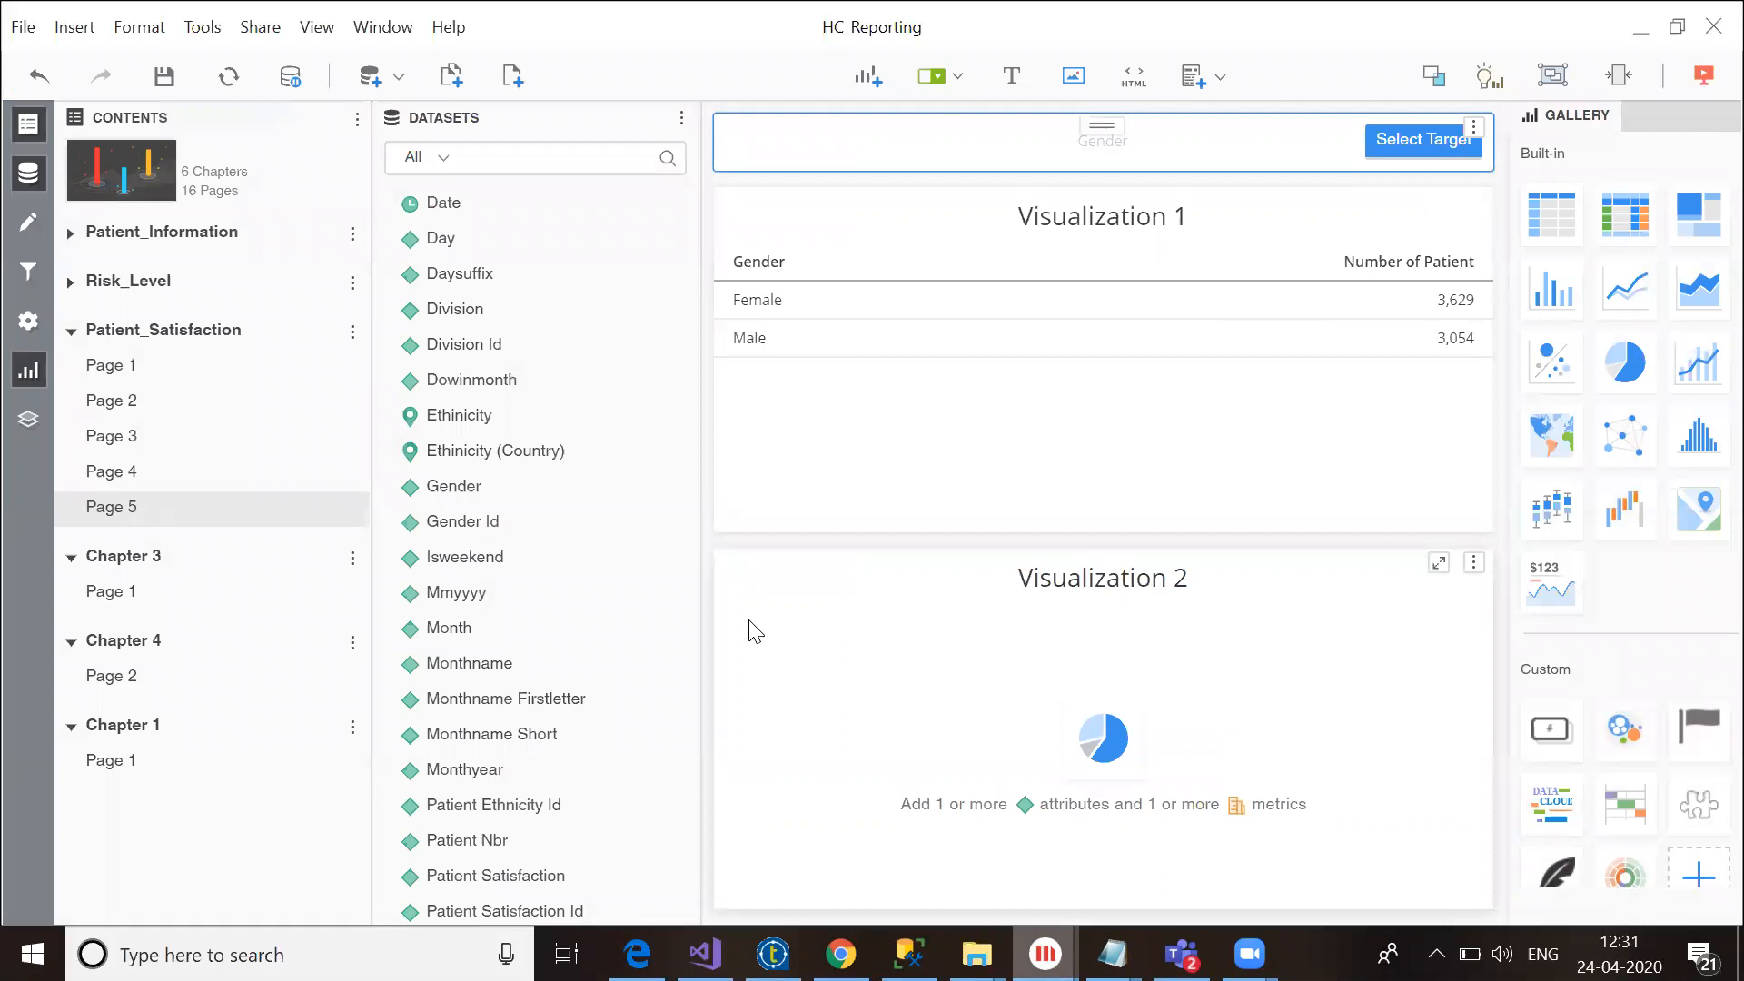
Step: Add Gender to the Visualization 2 pie chart and apply both visualizations as the selector's targets, with Gender as the object to replace
left_click_drag(685, 403, 687, 397)
left_click_drag(592, 582, 912, 586)
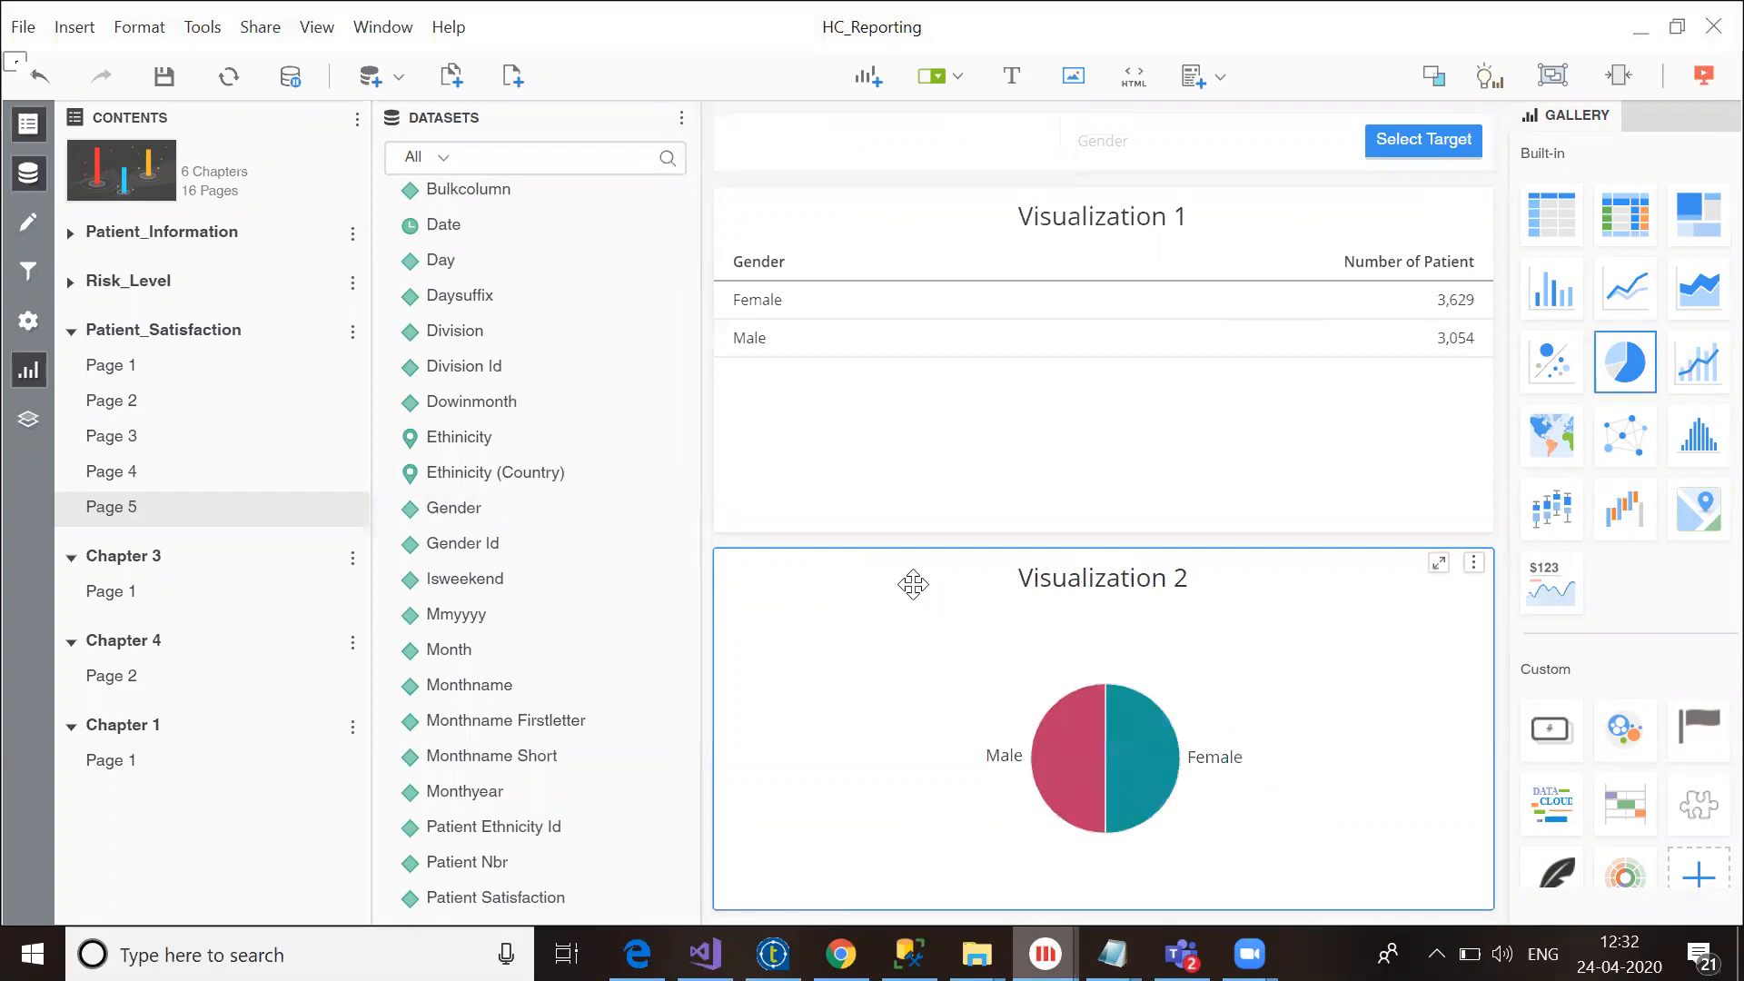
left_click(1450, 146)
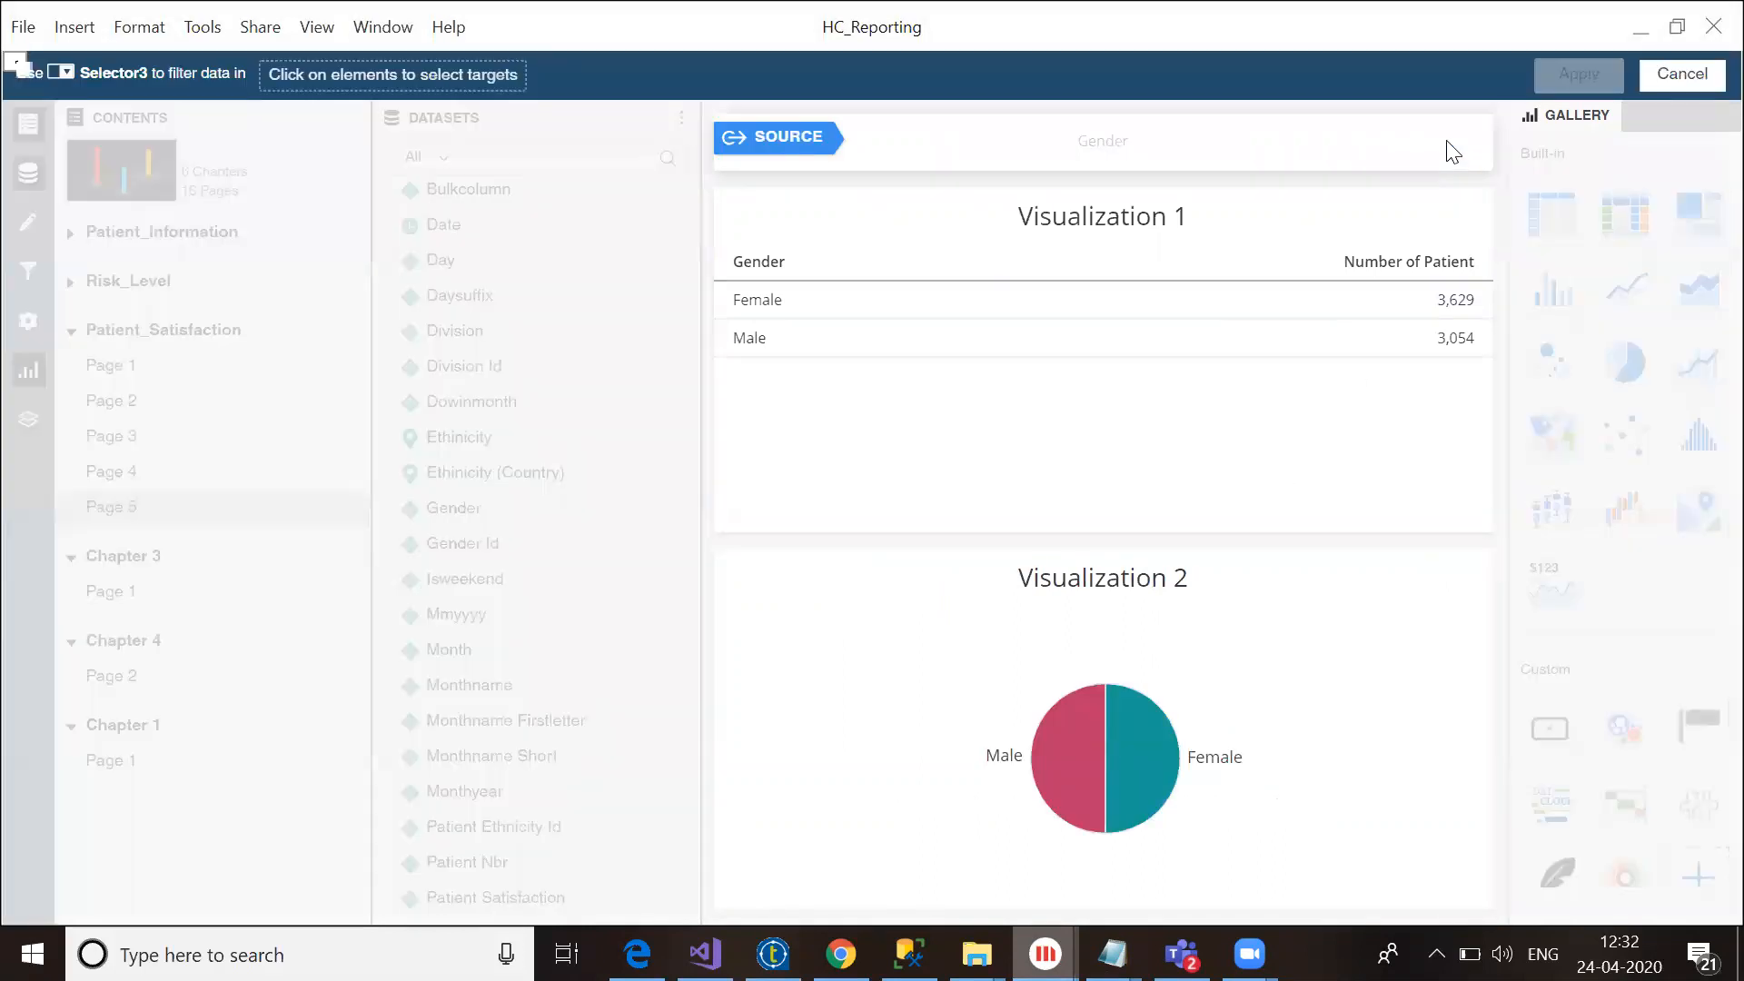
left_click(1314, 216)
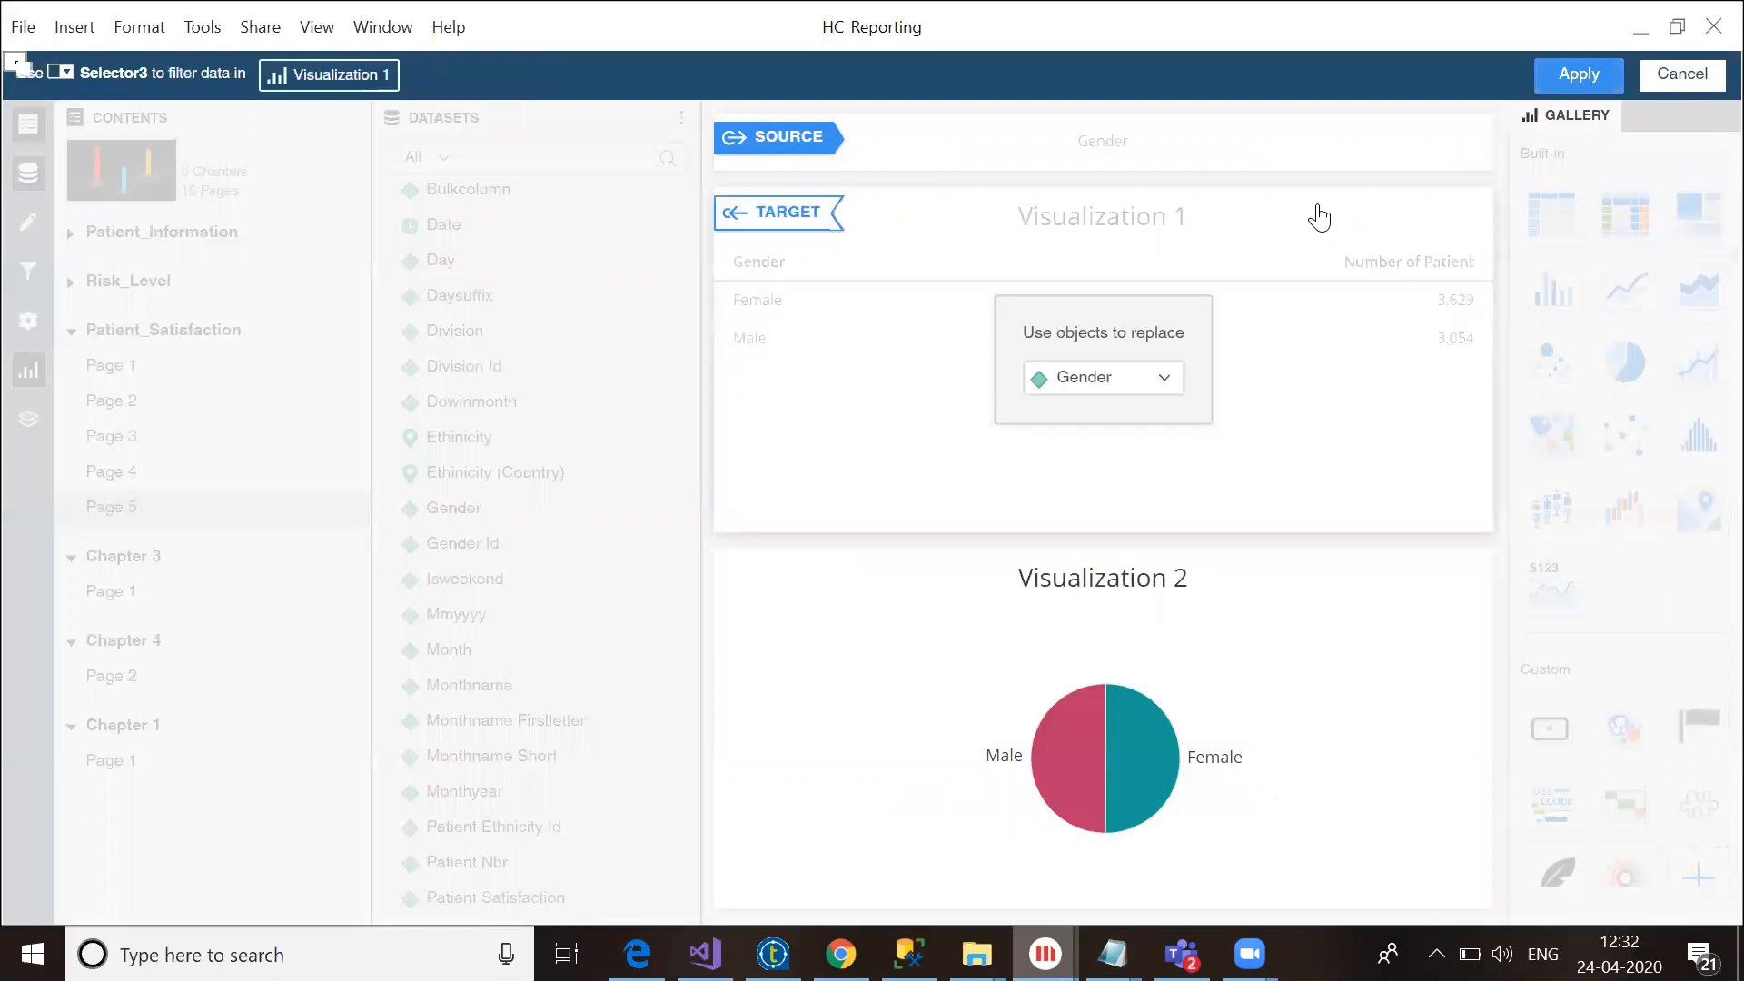
left_click(1263, 590)
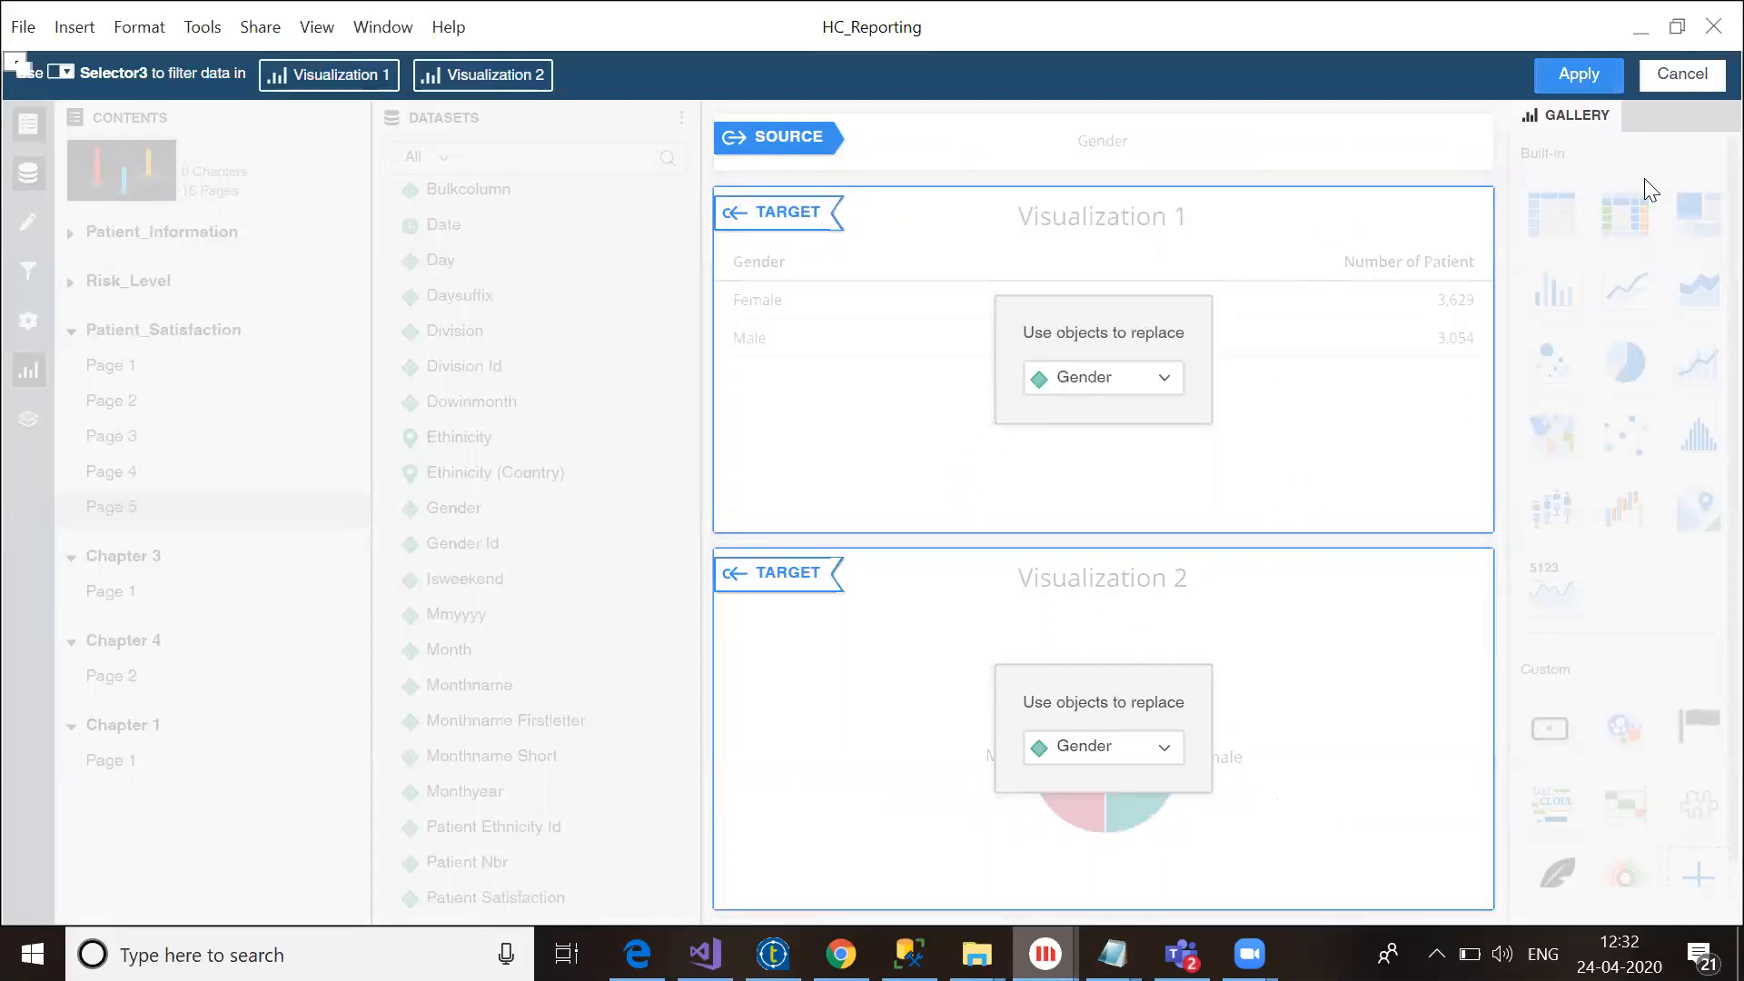
left_click(1574, 73)
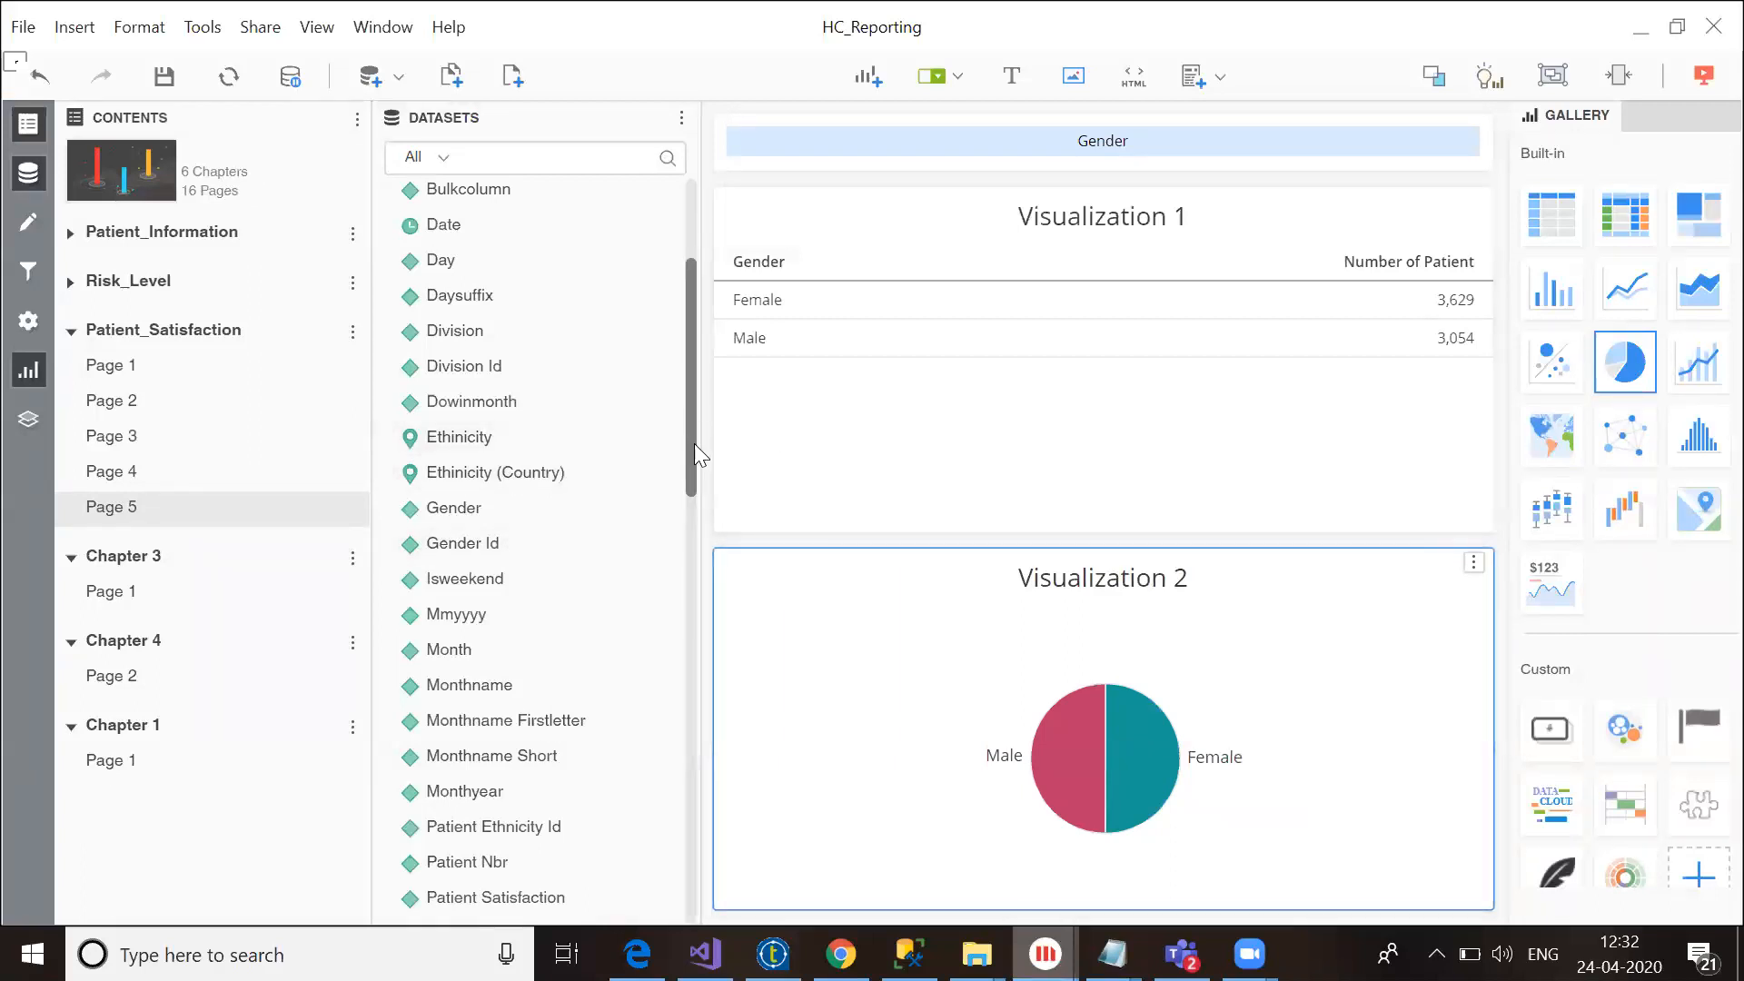
Step: Add the Number of Patient metric to the Visualization 2 pie chart and assign it to Angle instead of Vertical
left_click_drag(693, 445, 679, 794)
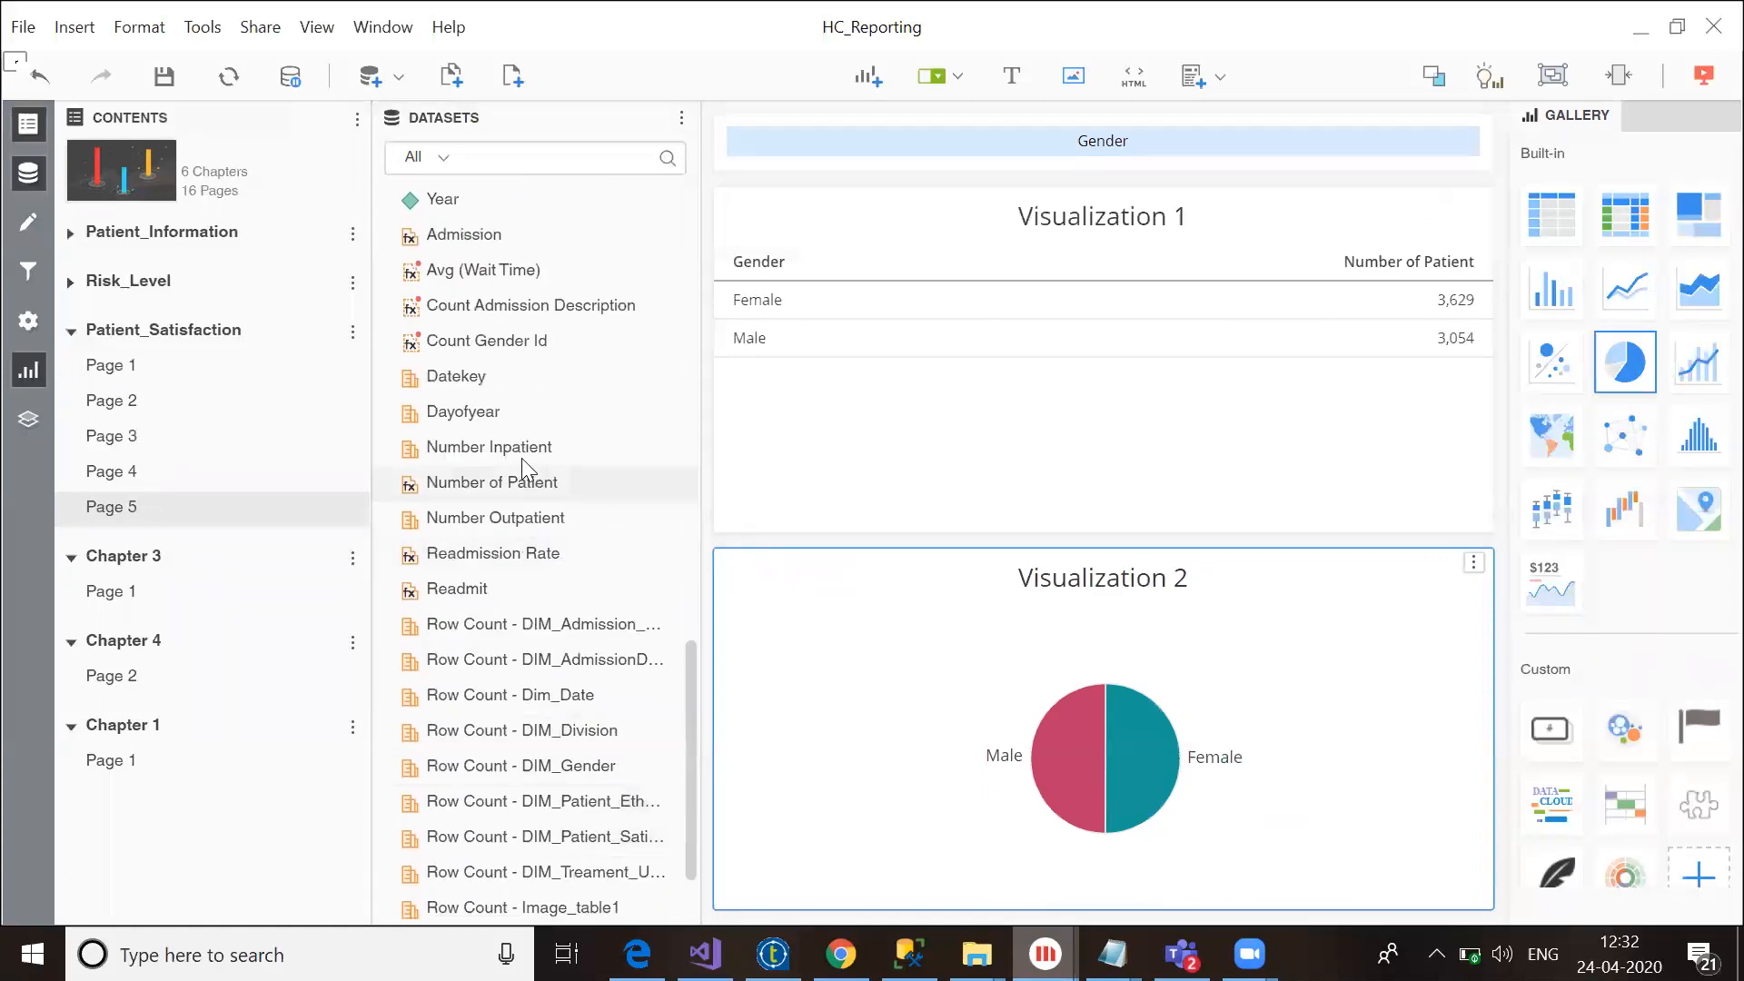
left_click_drag(518, 483, 879, 647)
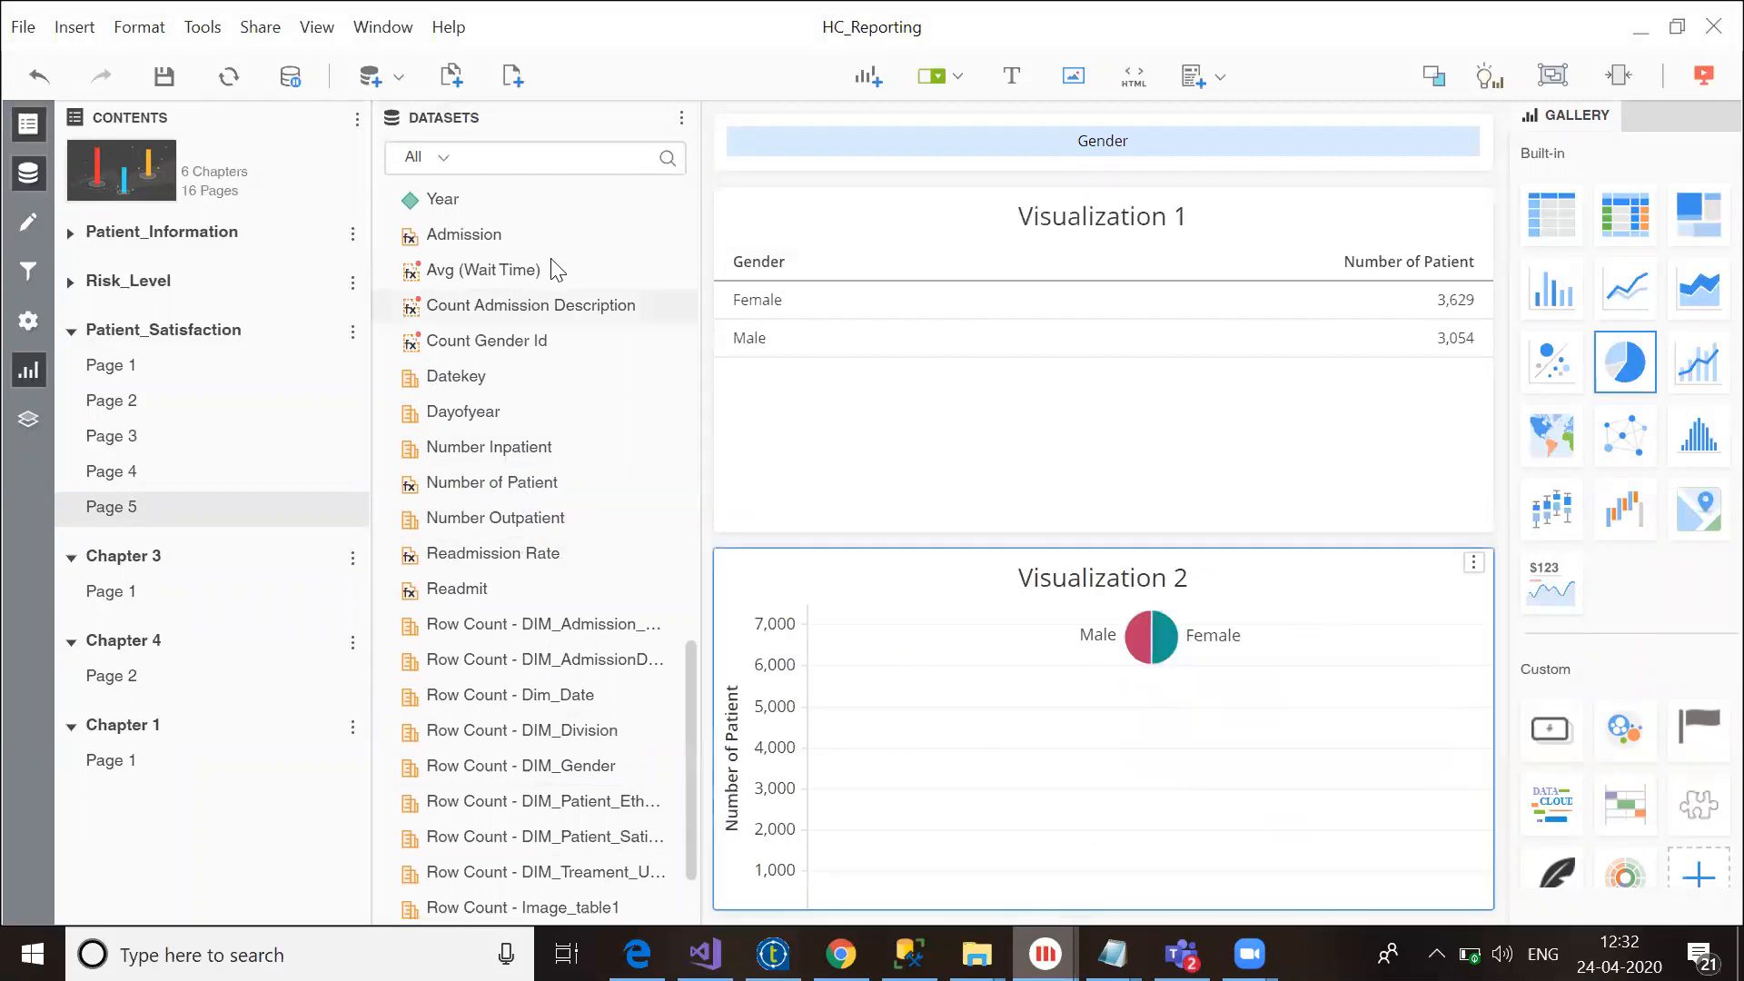
left_click(28, 223)
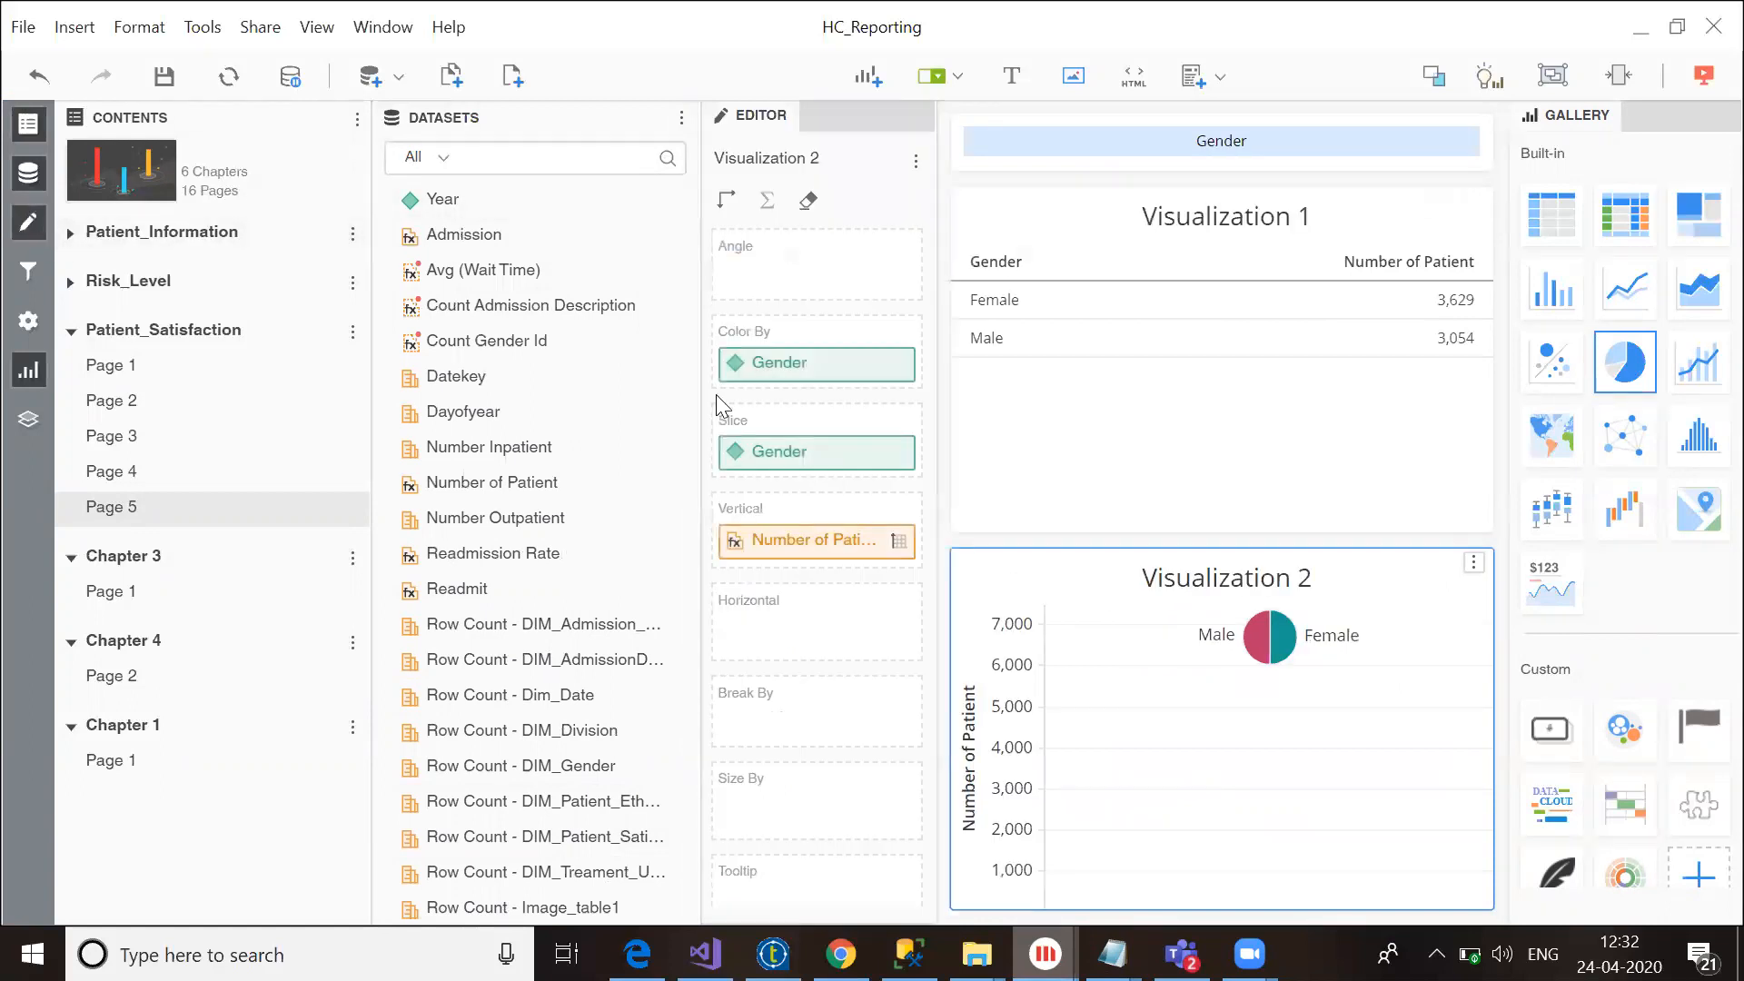
left_click_drag(830, 539, 793, 279)
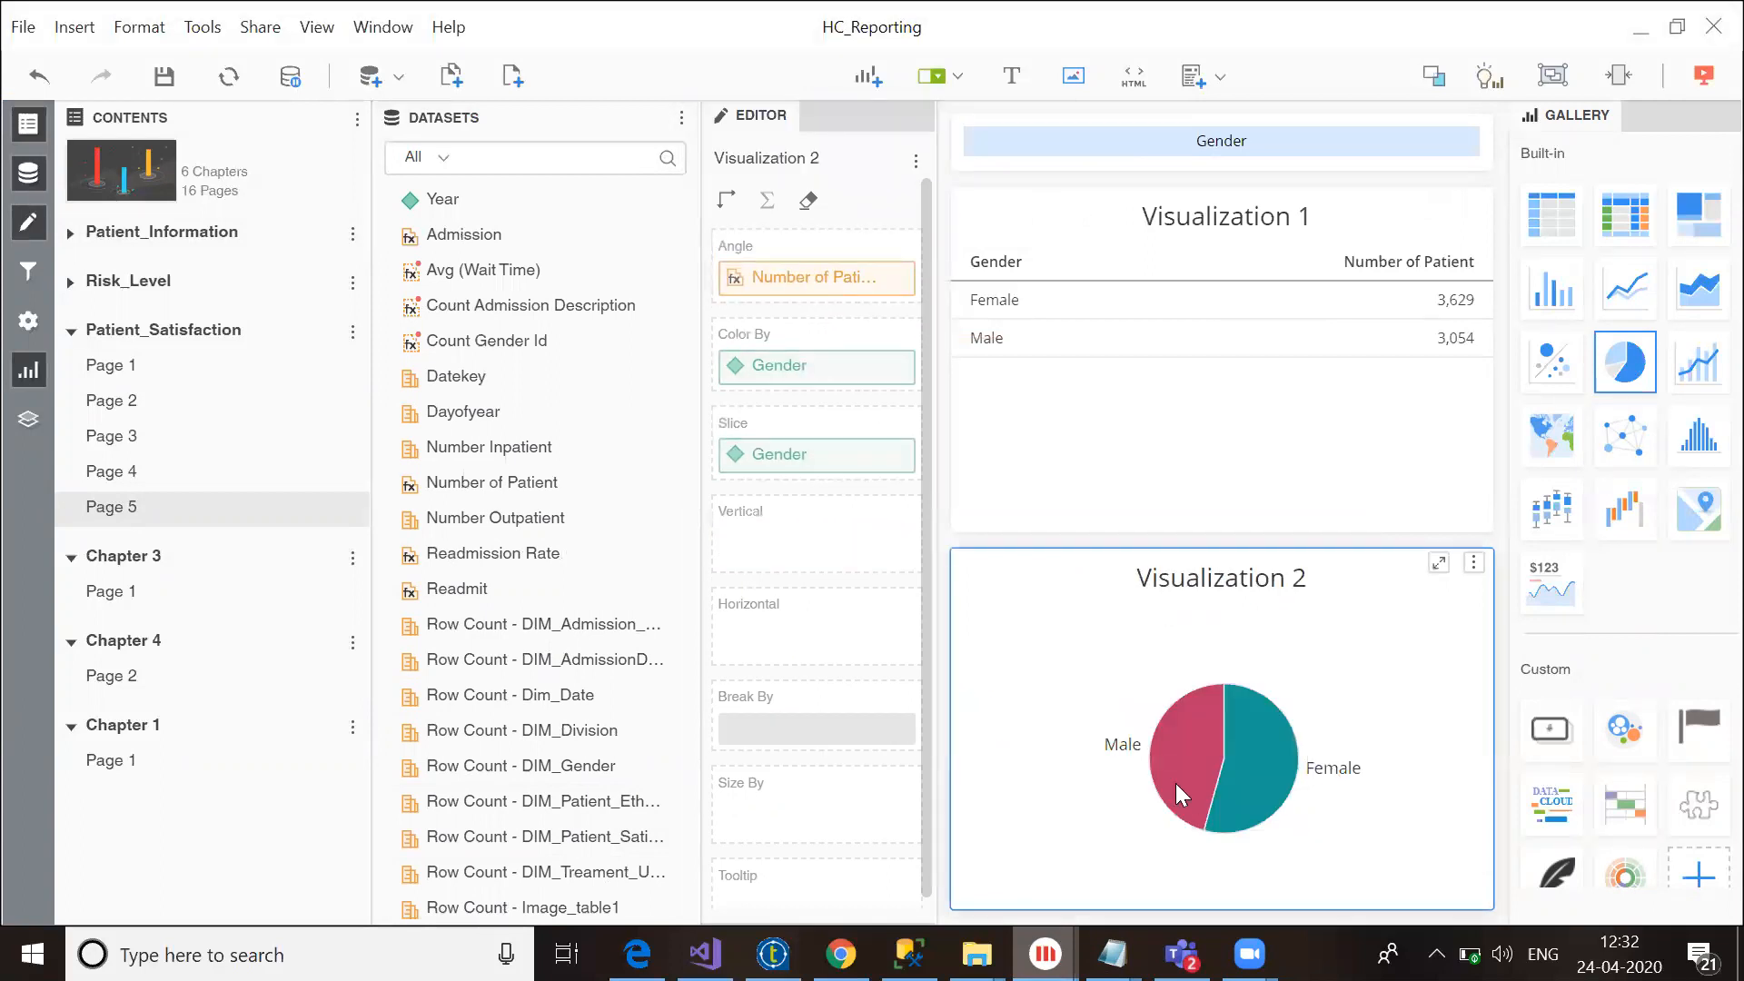
mouse_move(1256, 774)
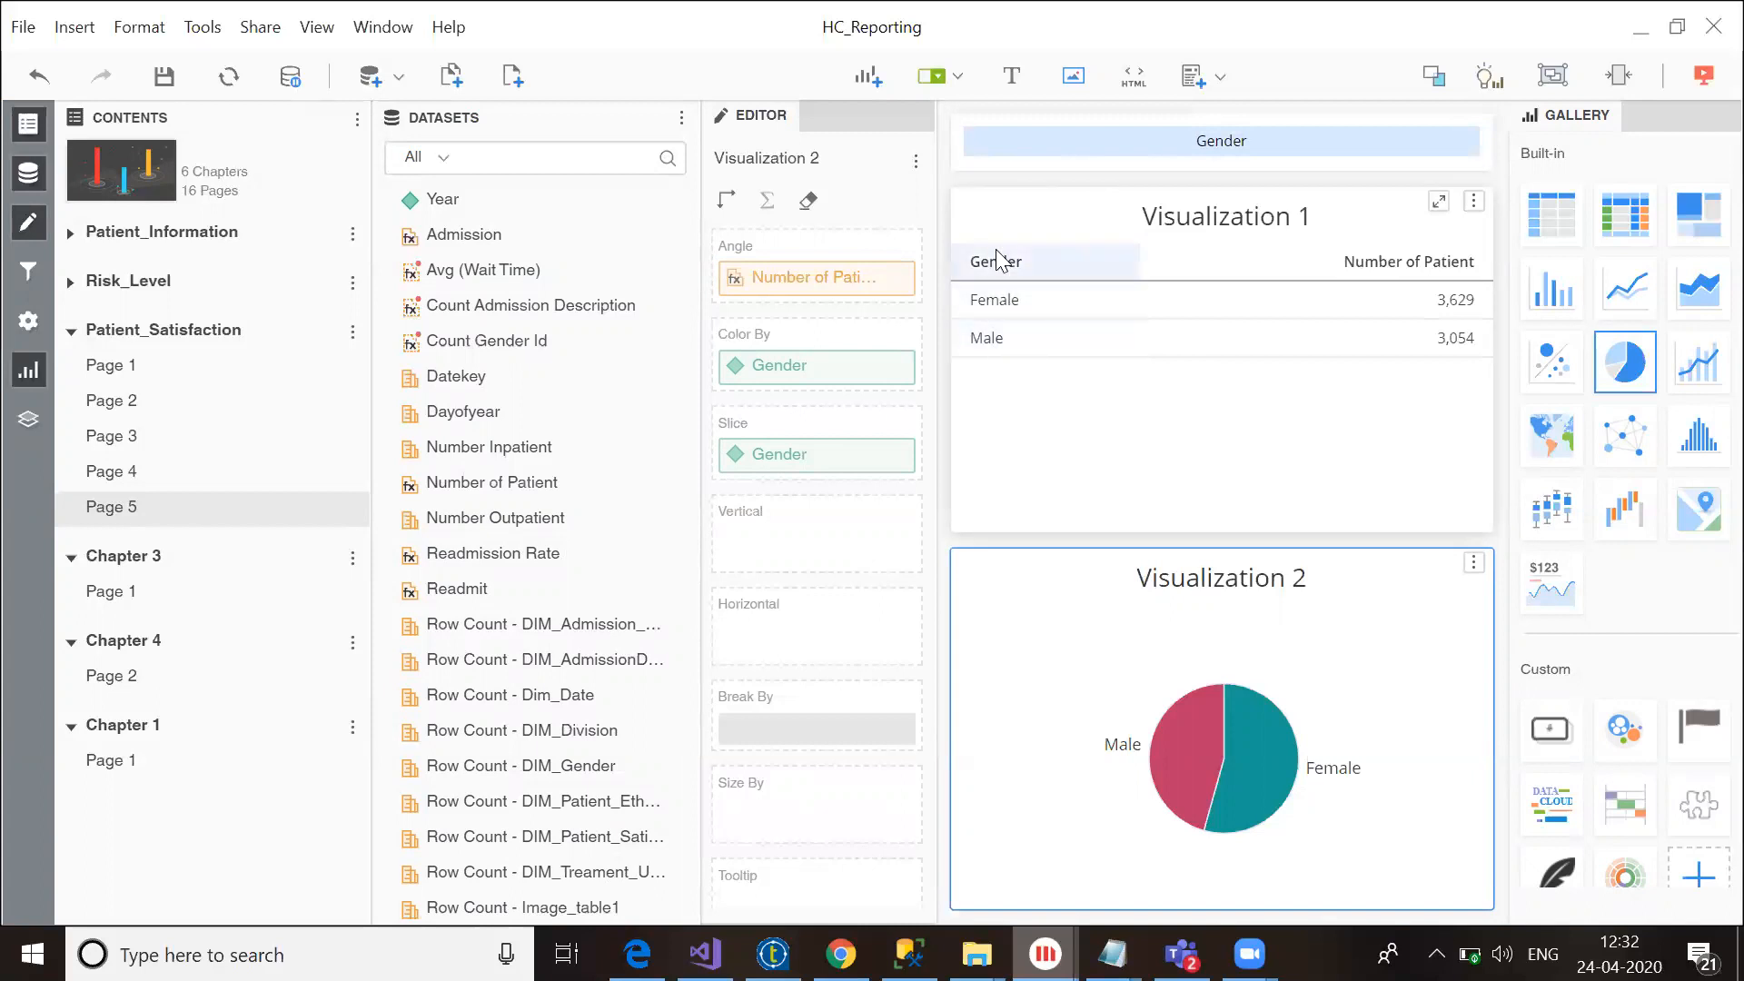
mouse_move(1235, 742)
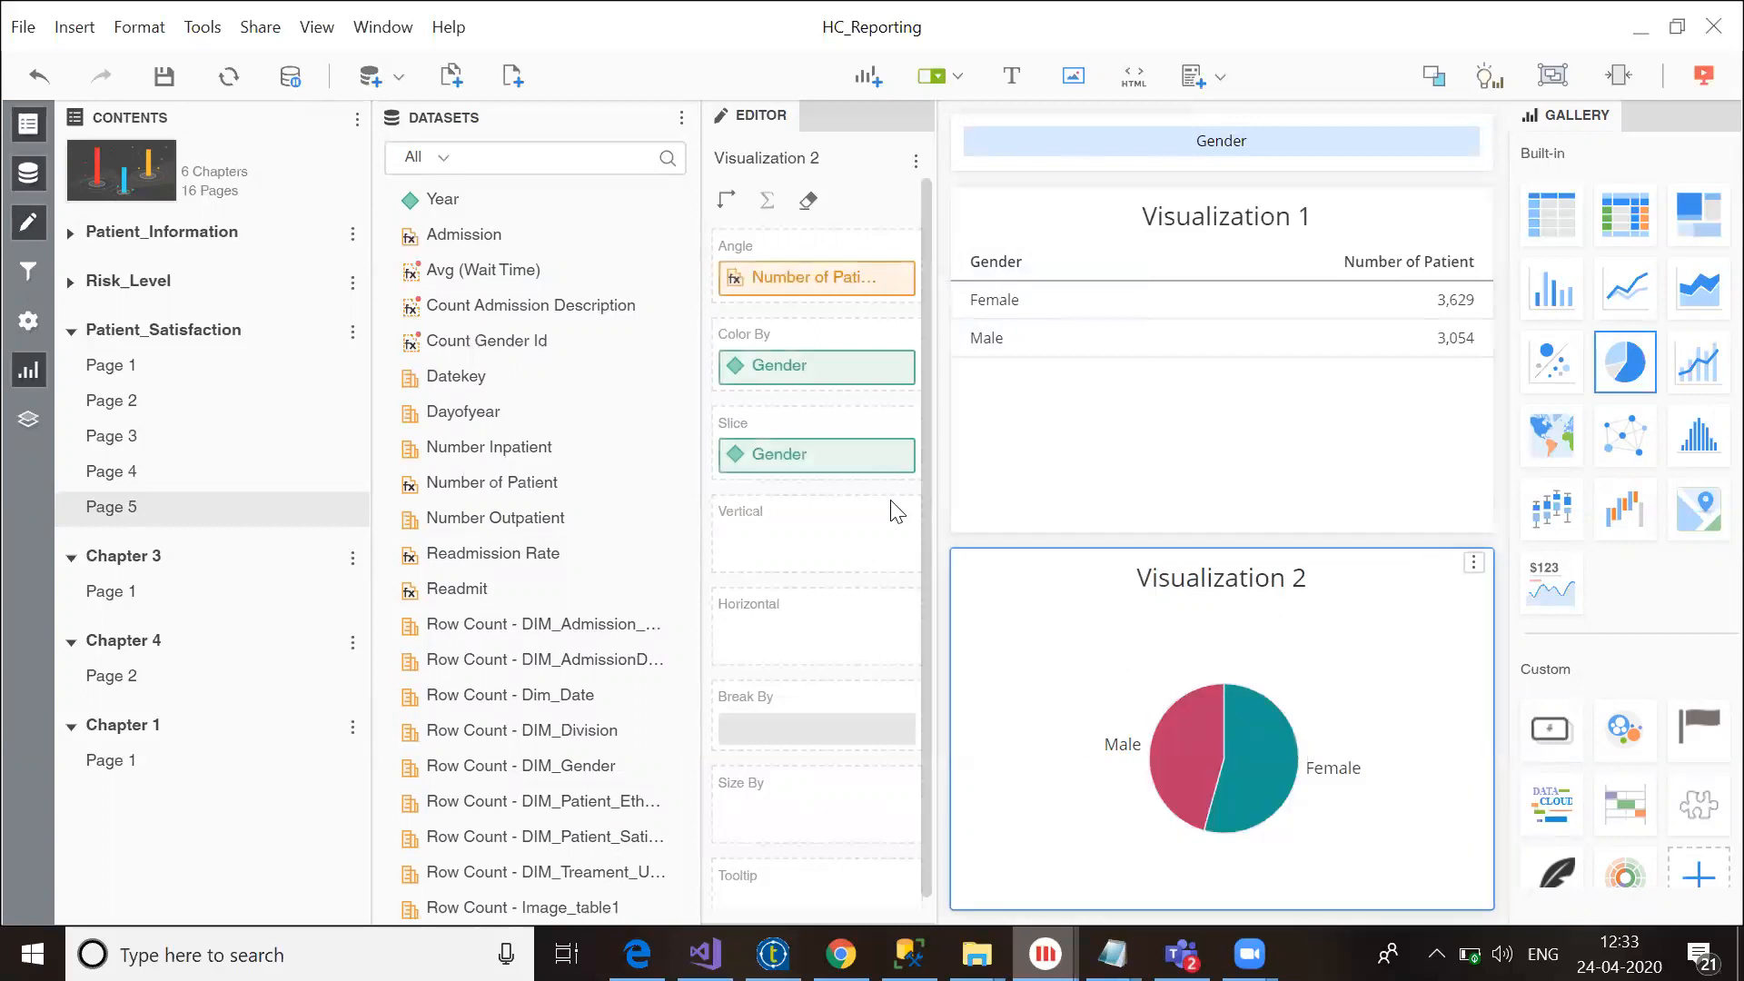
left_click_drag(928, 392, 910, 238)
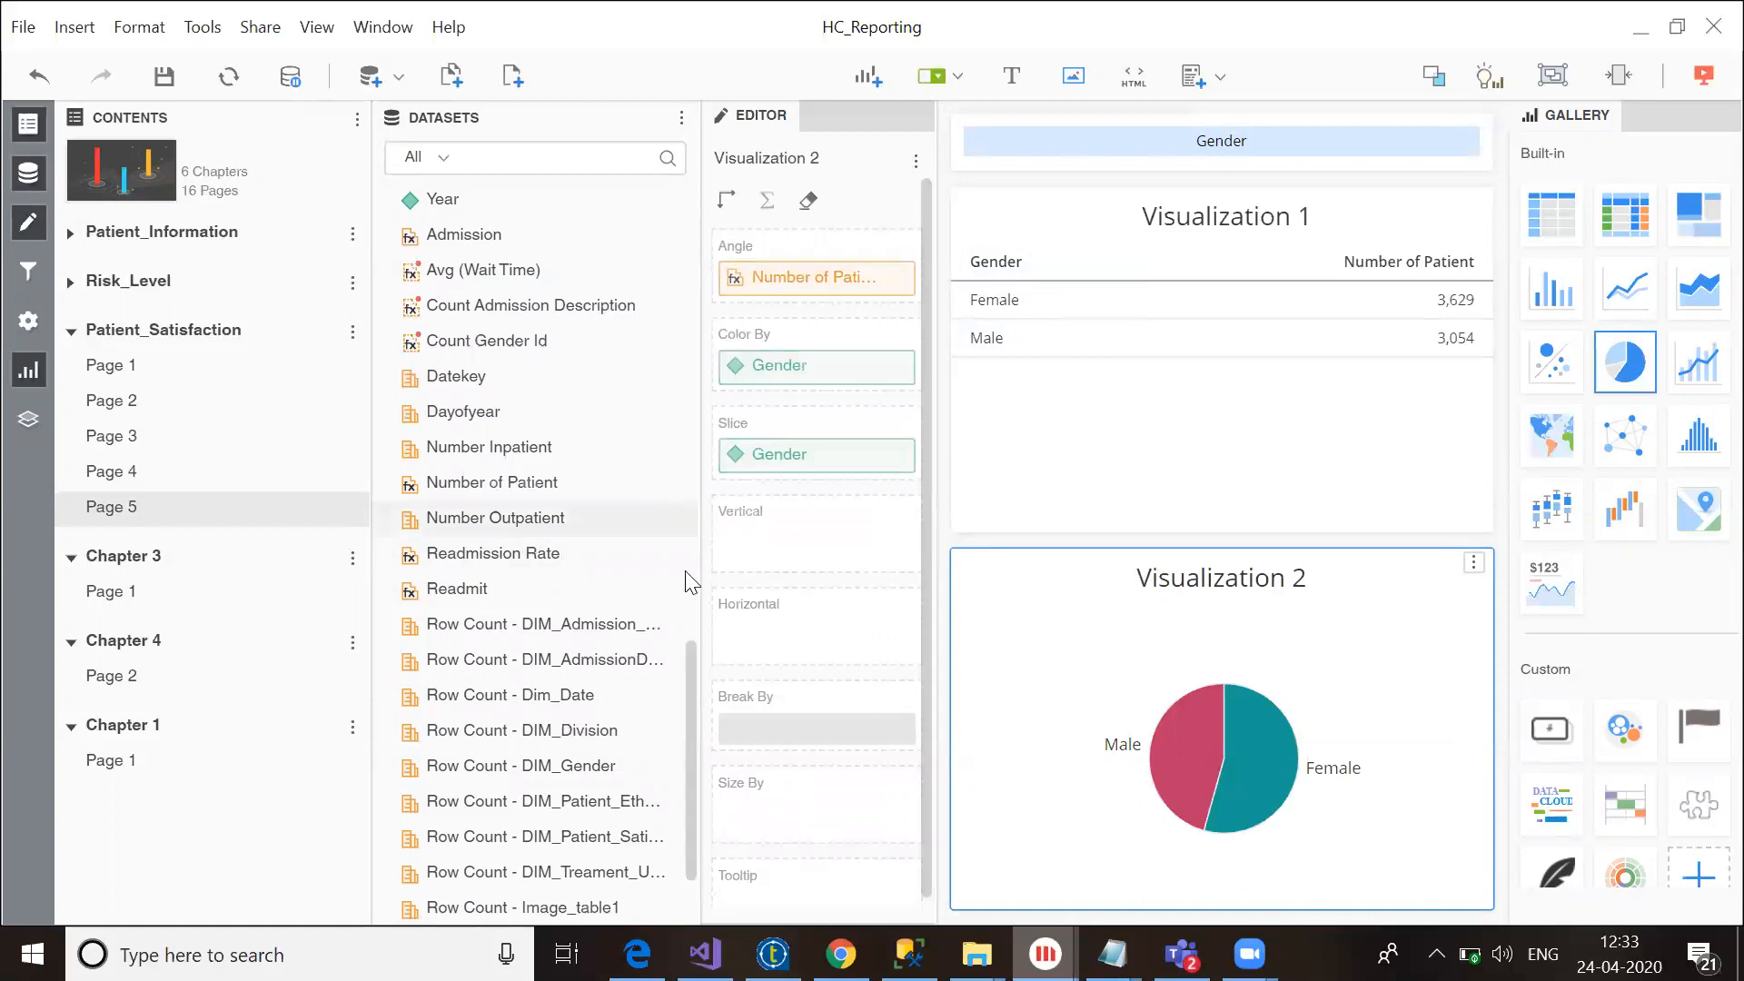
Step: Add the Division attribute to the selector beside Gender and switch both visualizations to Division
left_click_drag(692, 656, 722, 273)
left_click_drag(454, 364, 1008, 123)
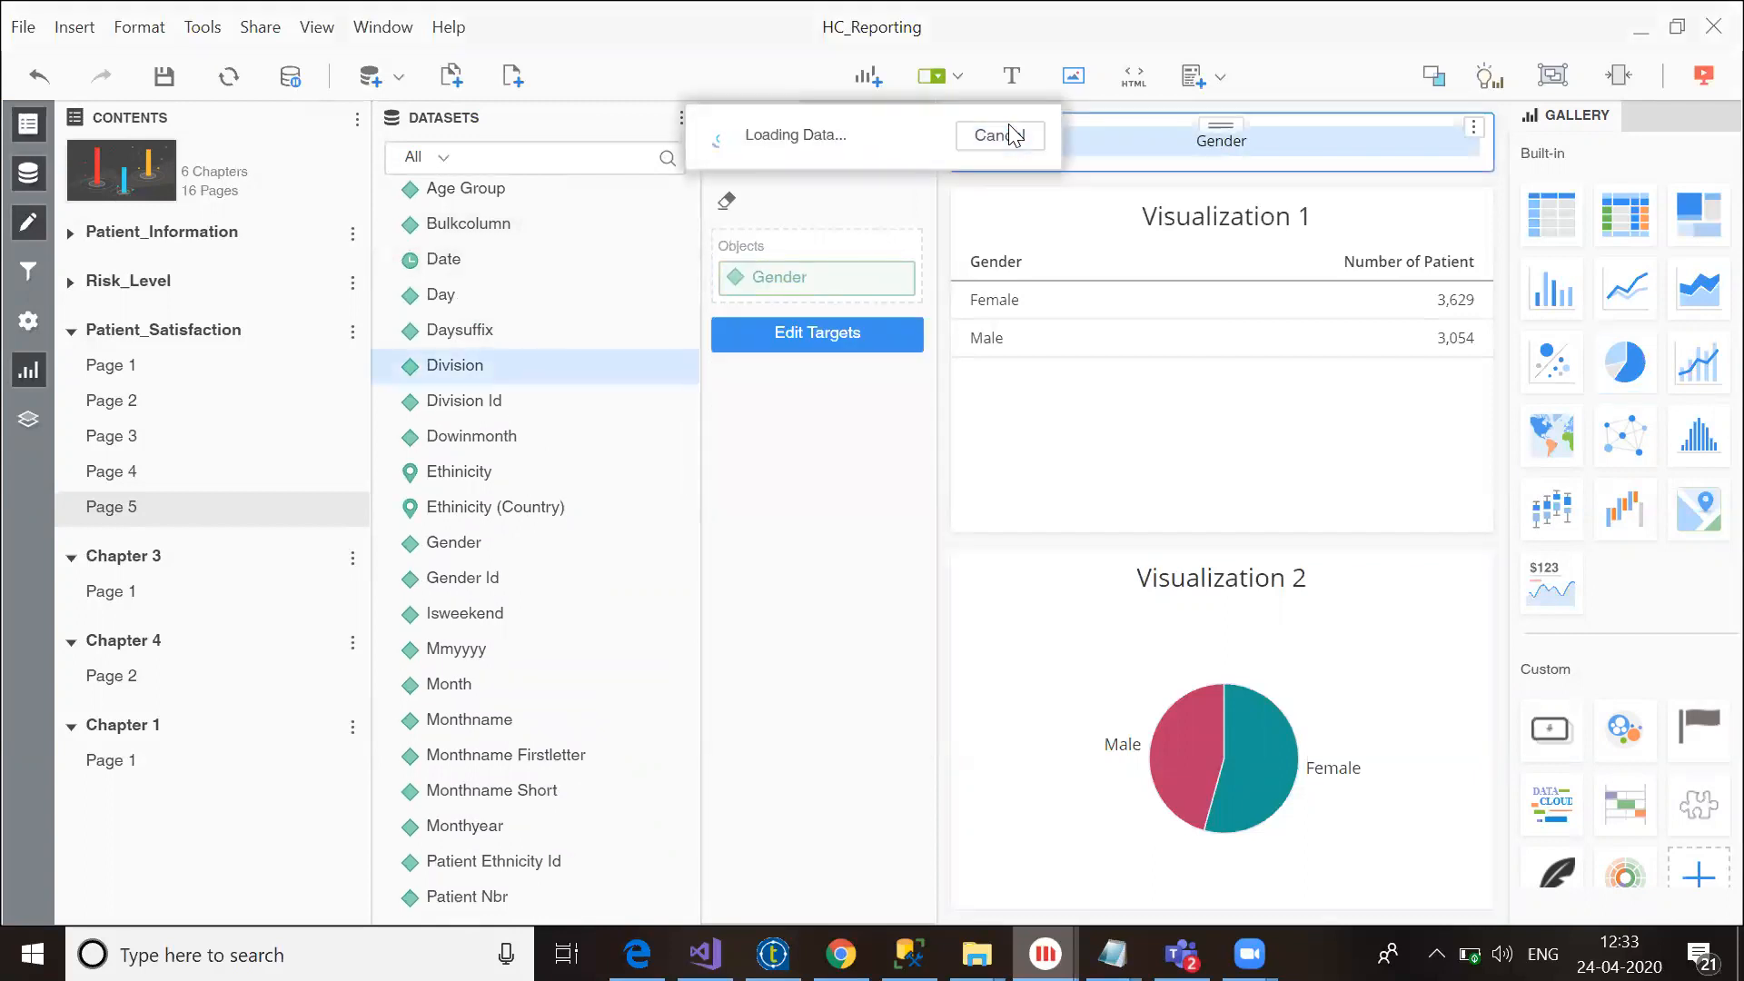
left_click(1351, 144)
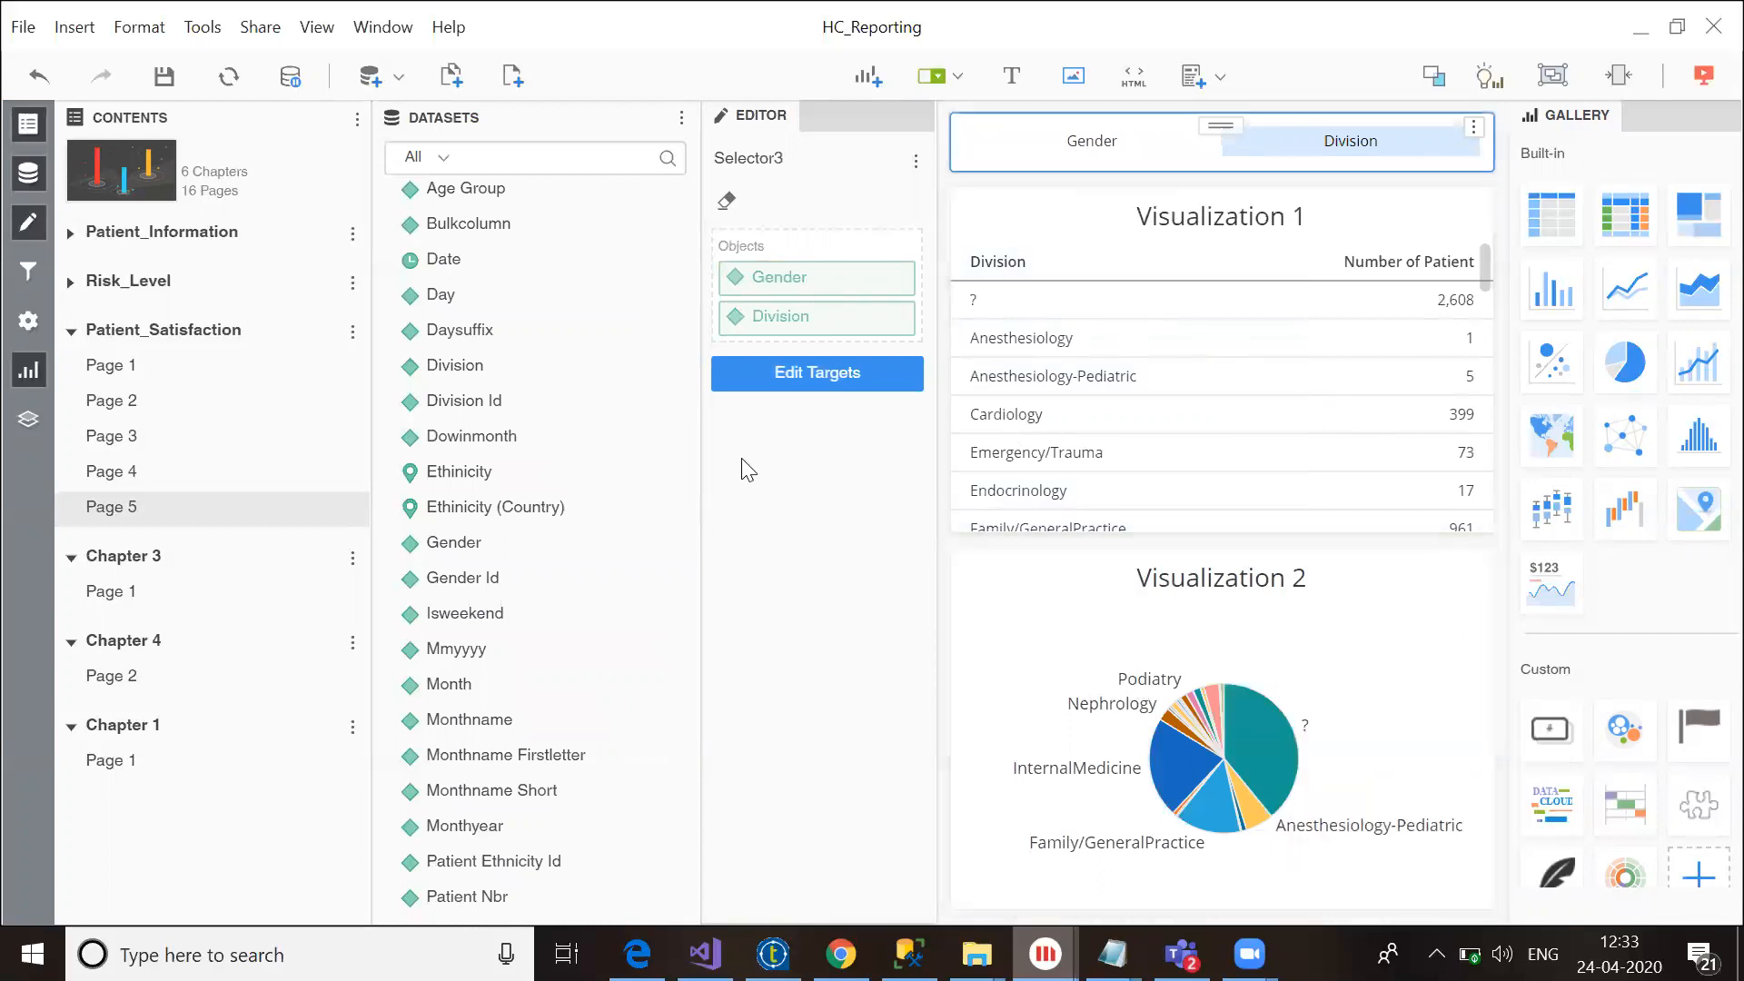
Step: Add the Patient Satisfaction and Treament Understand attributes to the selector beside Gender and Division
left_click_drag(691, 438, 692, 583)
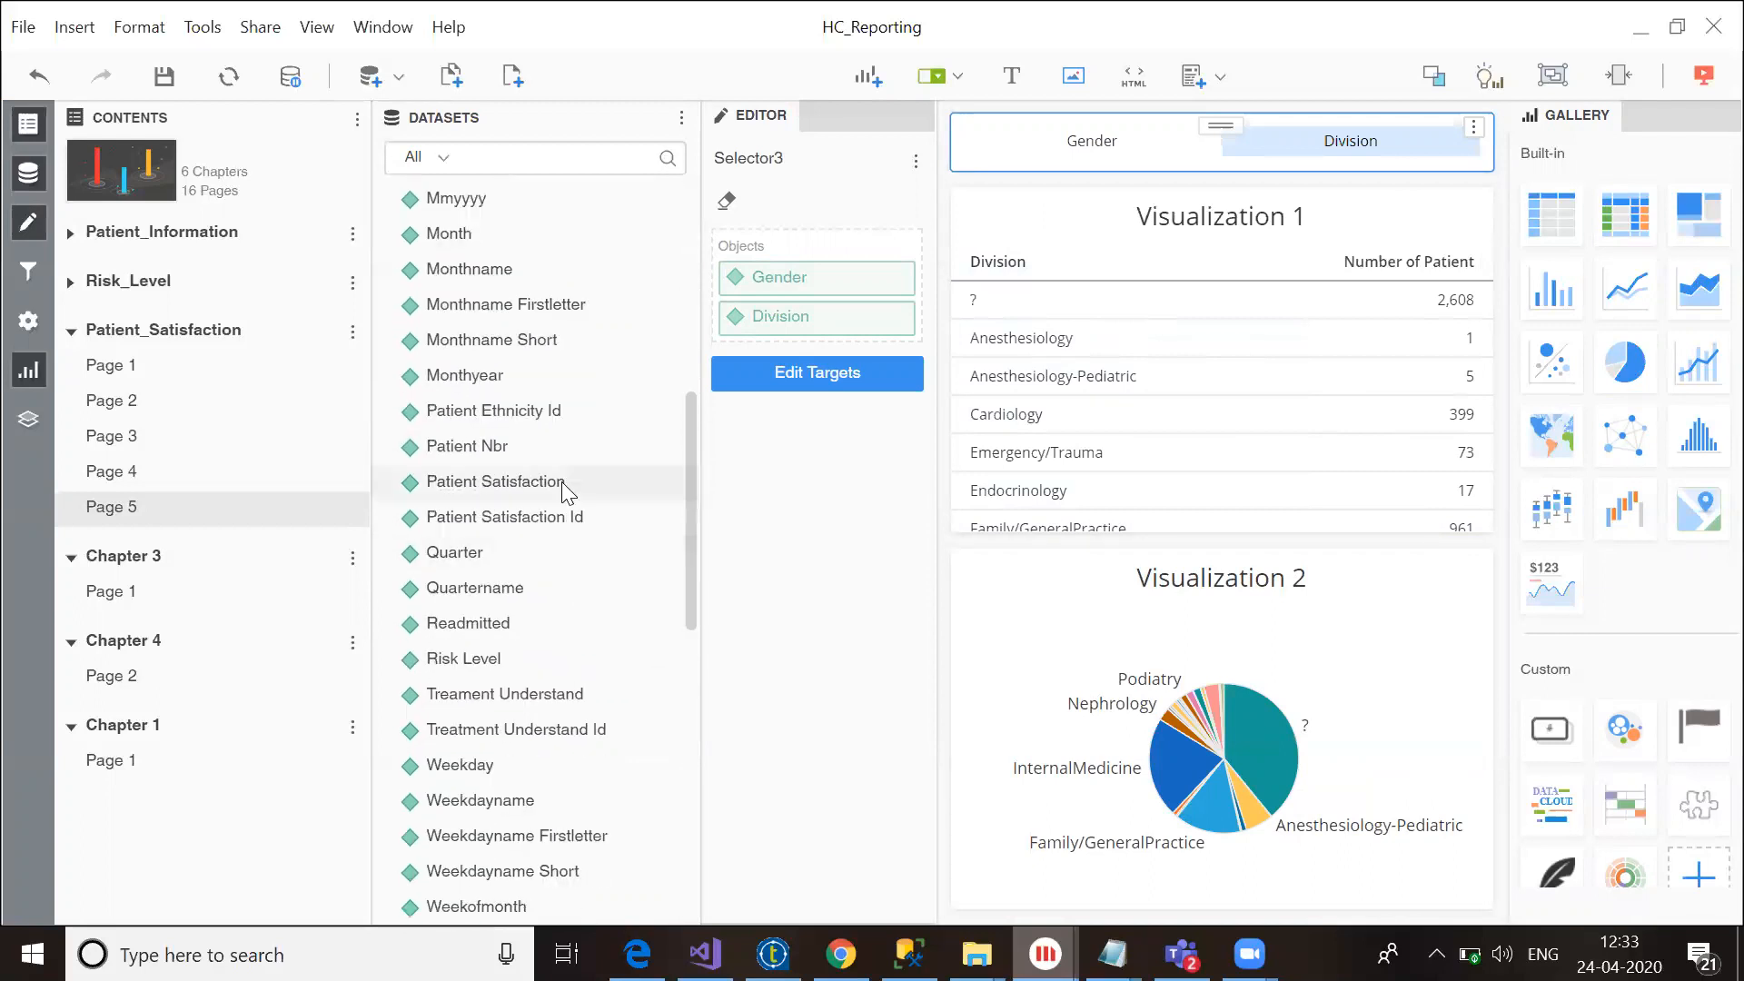
left_click_drag(1046, 145, 1049, 142)
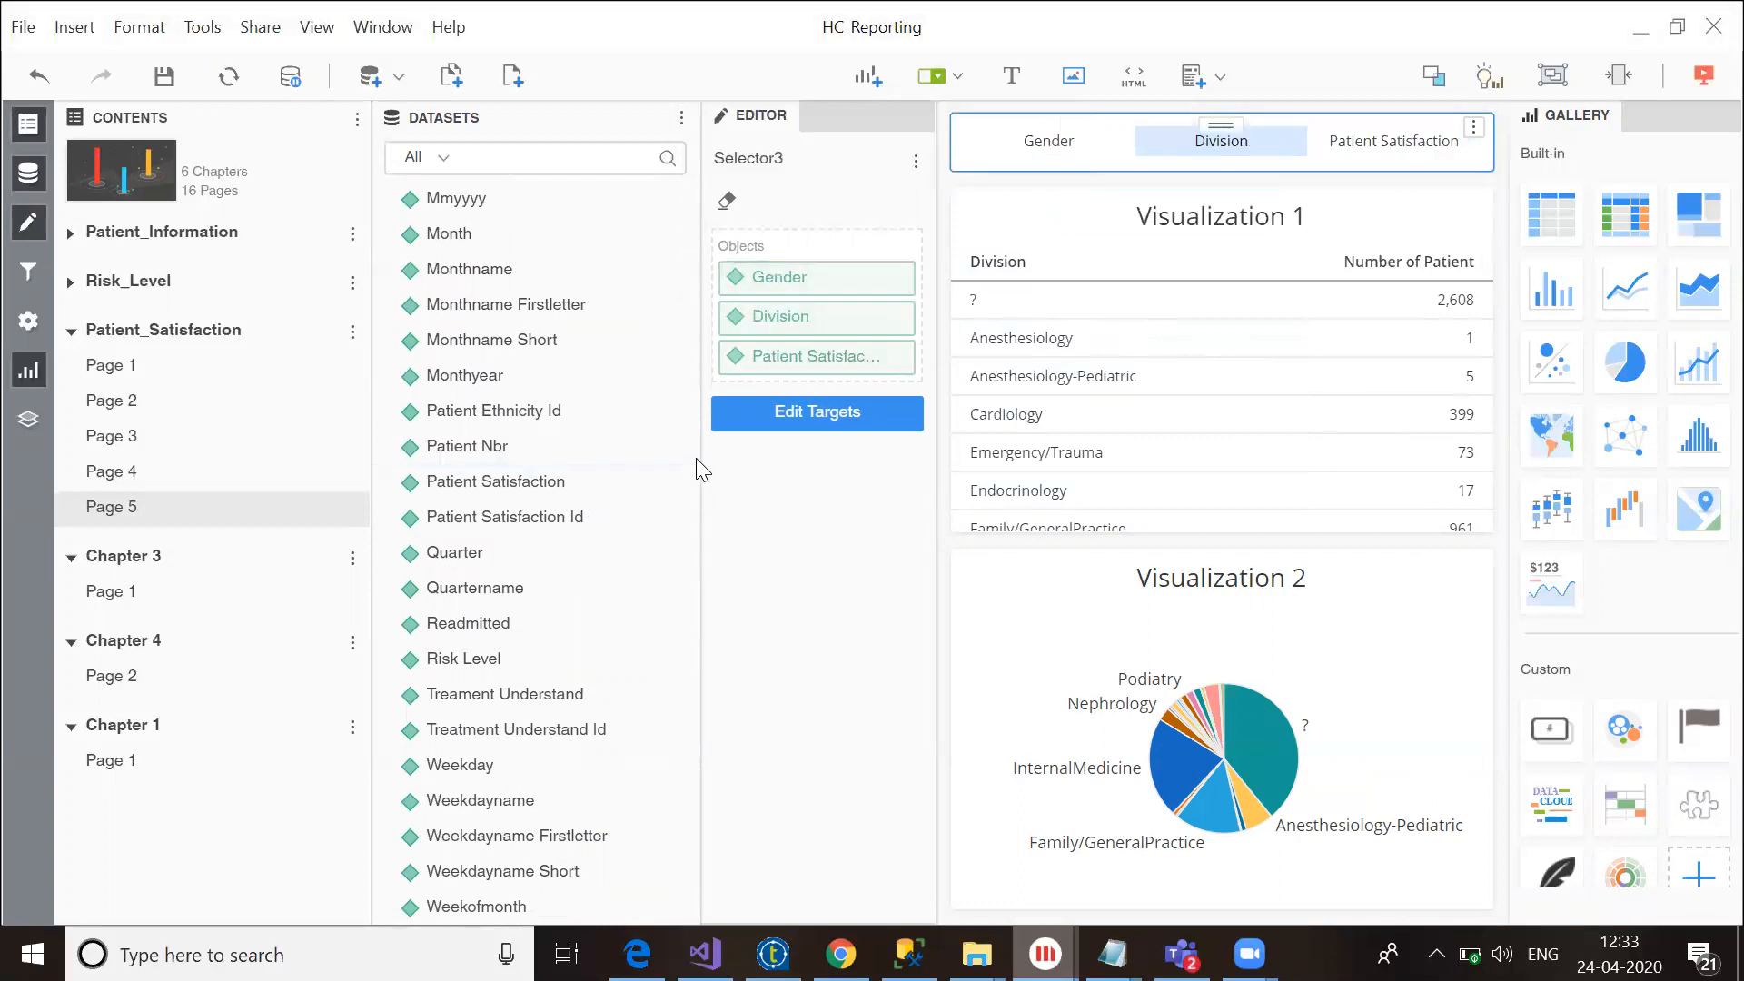
scroll(692, 465, "down", 1)
left_click_drag(556, 646, 1017, 146)
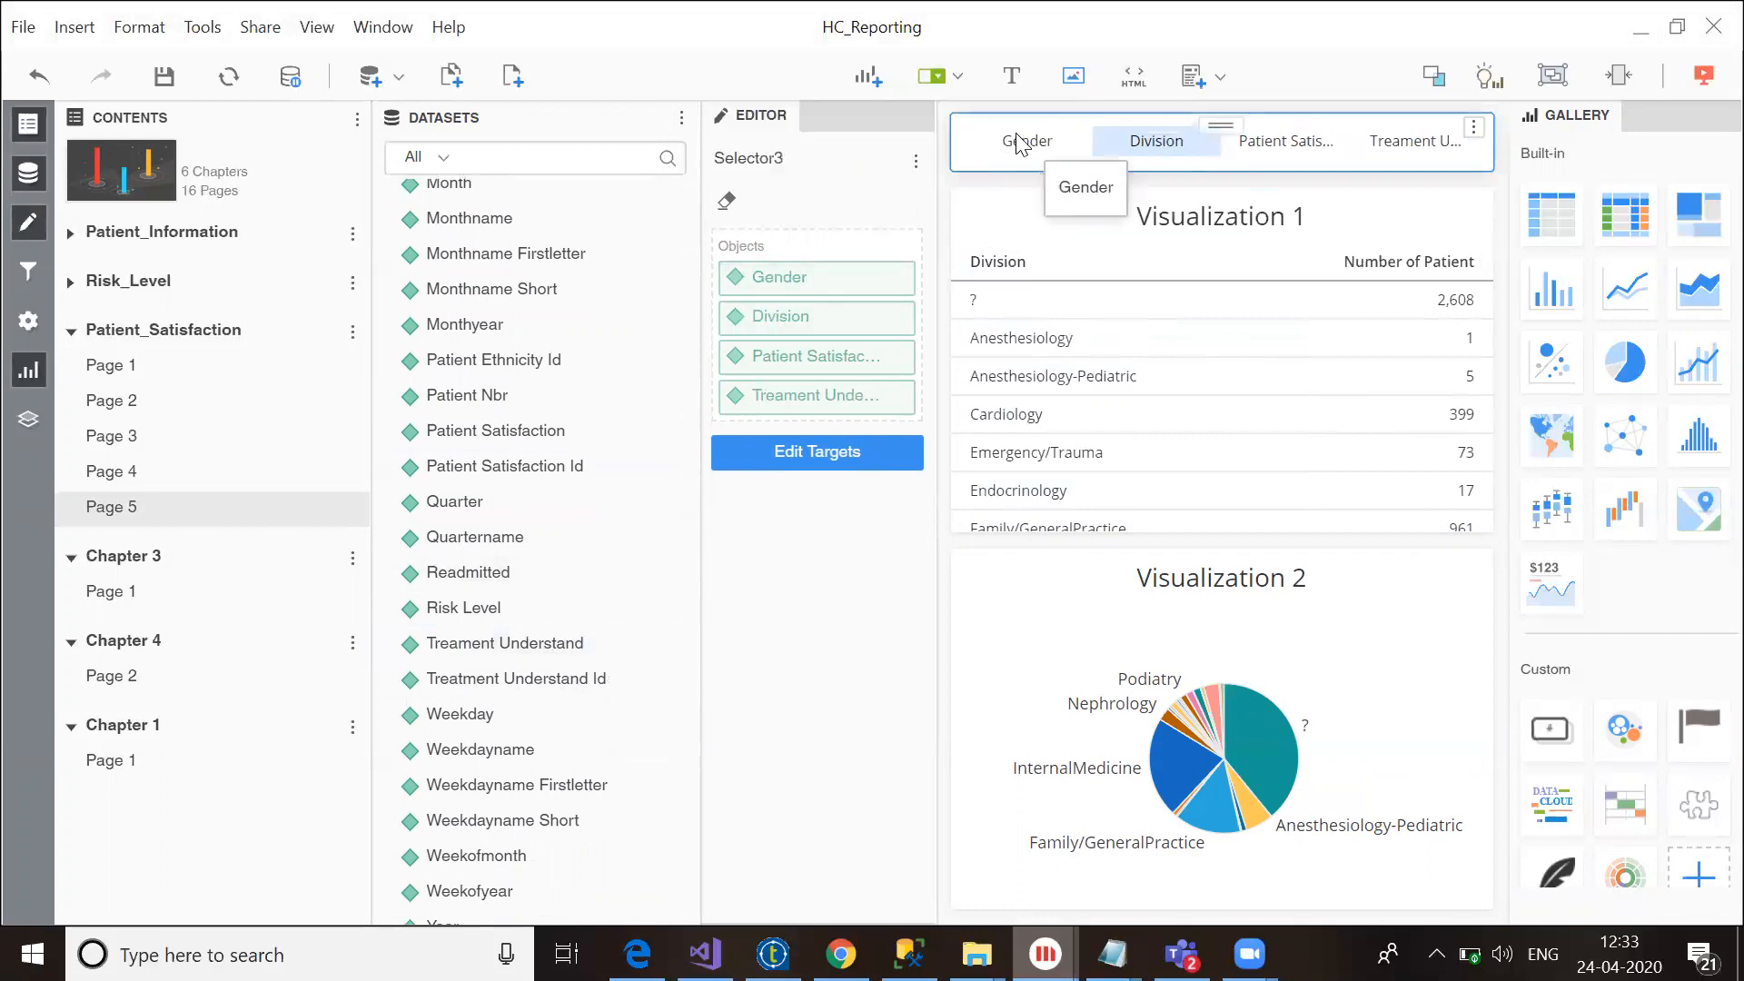
Step: Switch the attribute selector through Gender, Division, Patient Satisfaction and Treament Understand to review both visualizations
left_click(1019, 142)
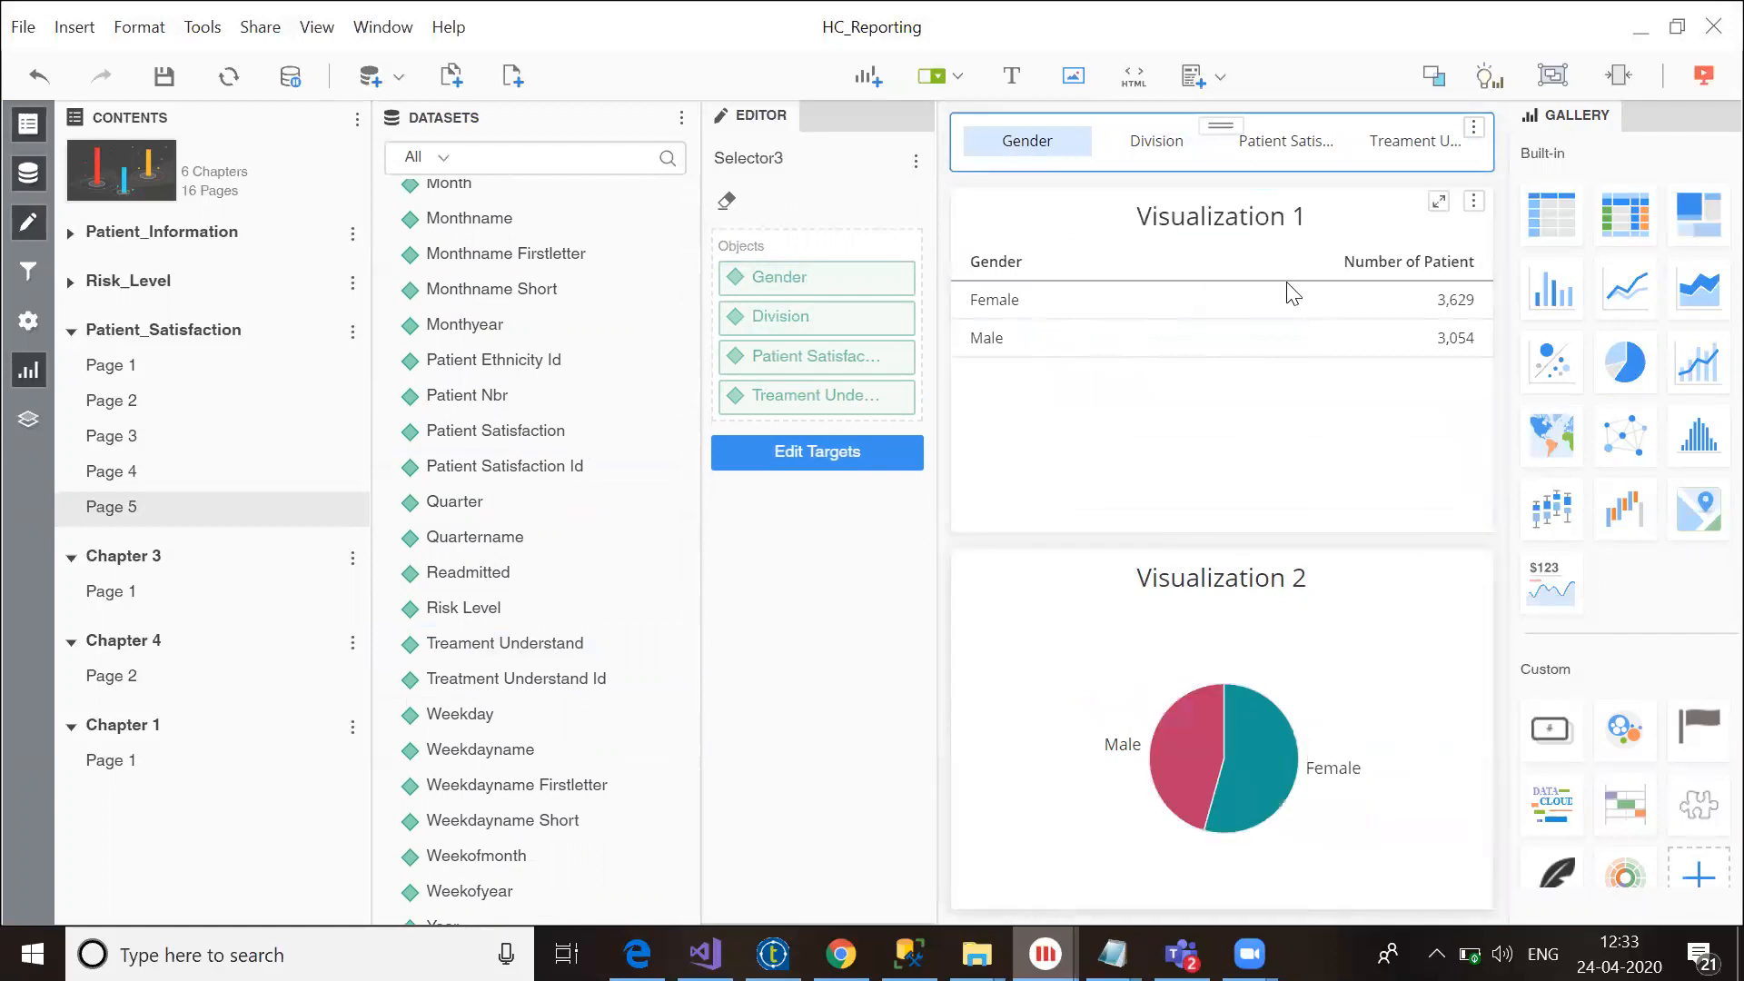
left_click(1156, 140)
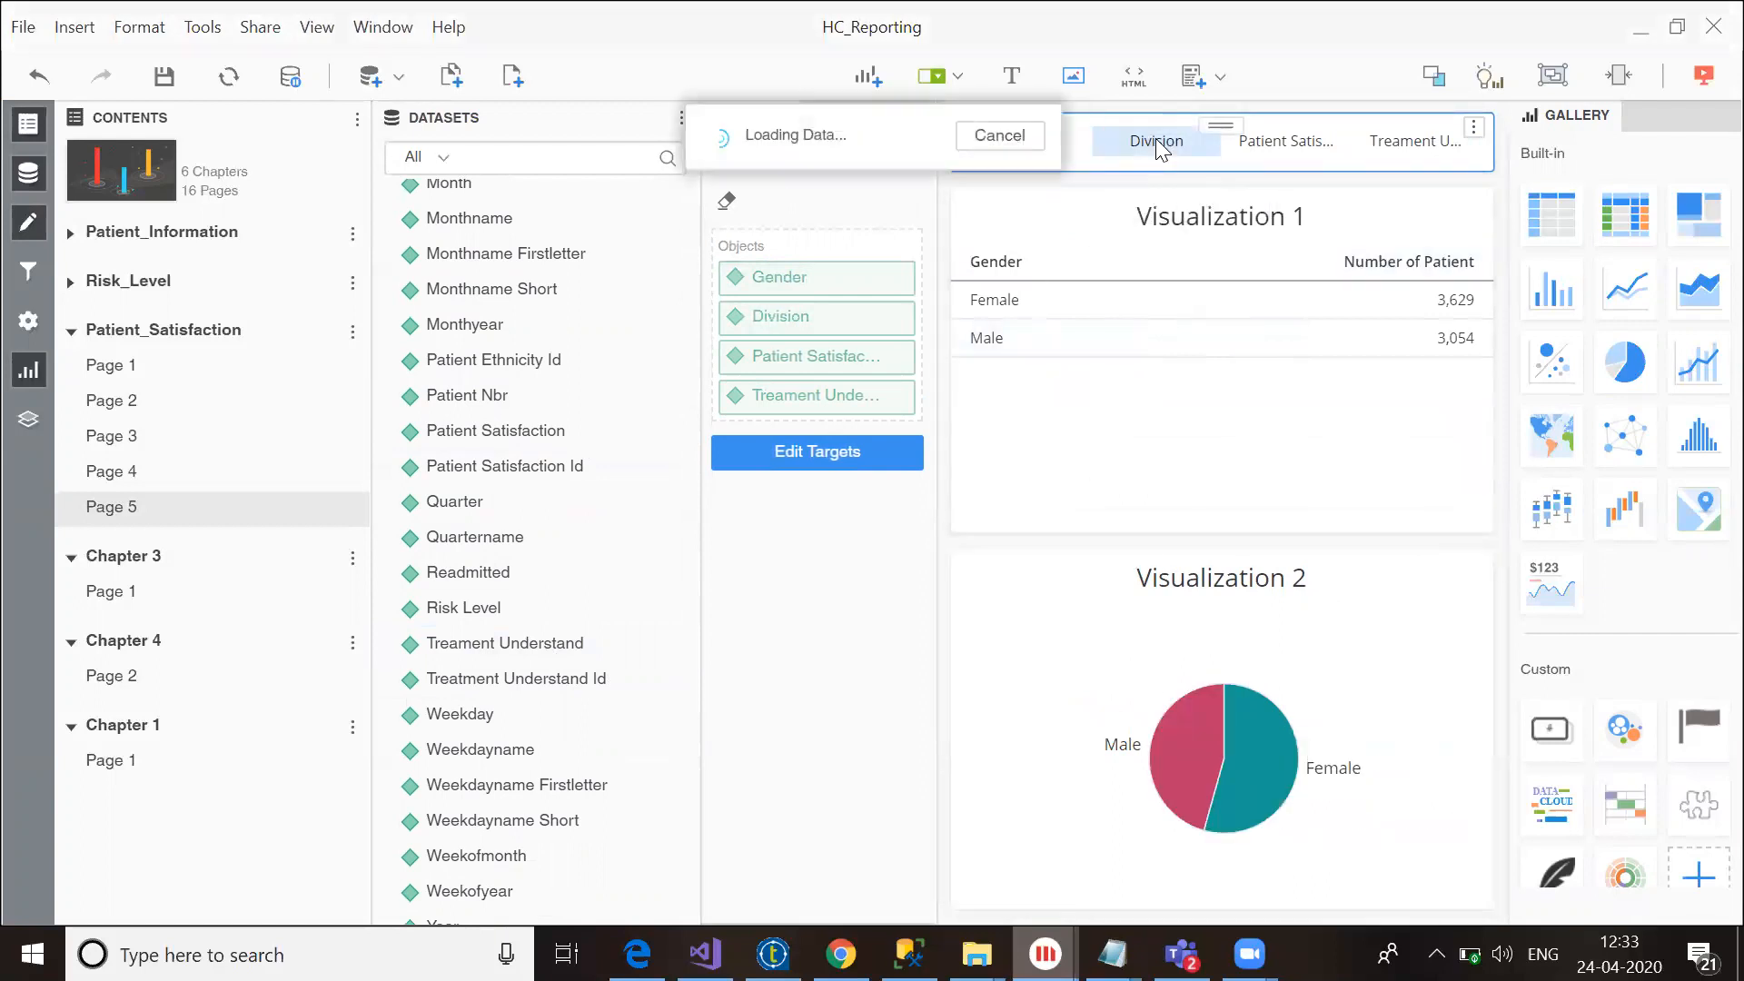
left_click(1265, 151)
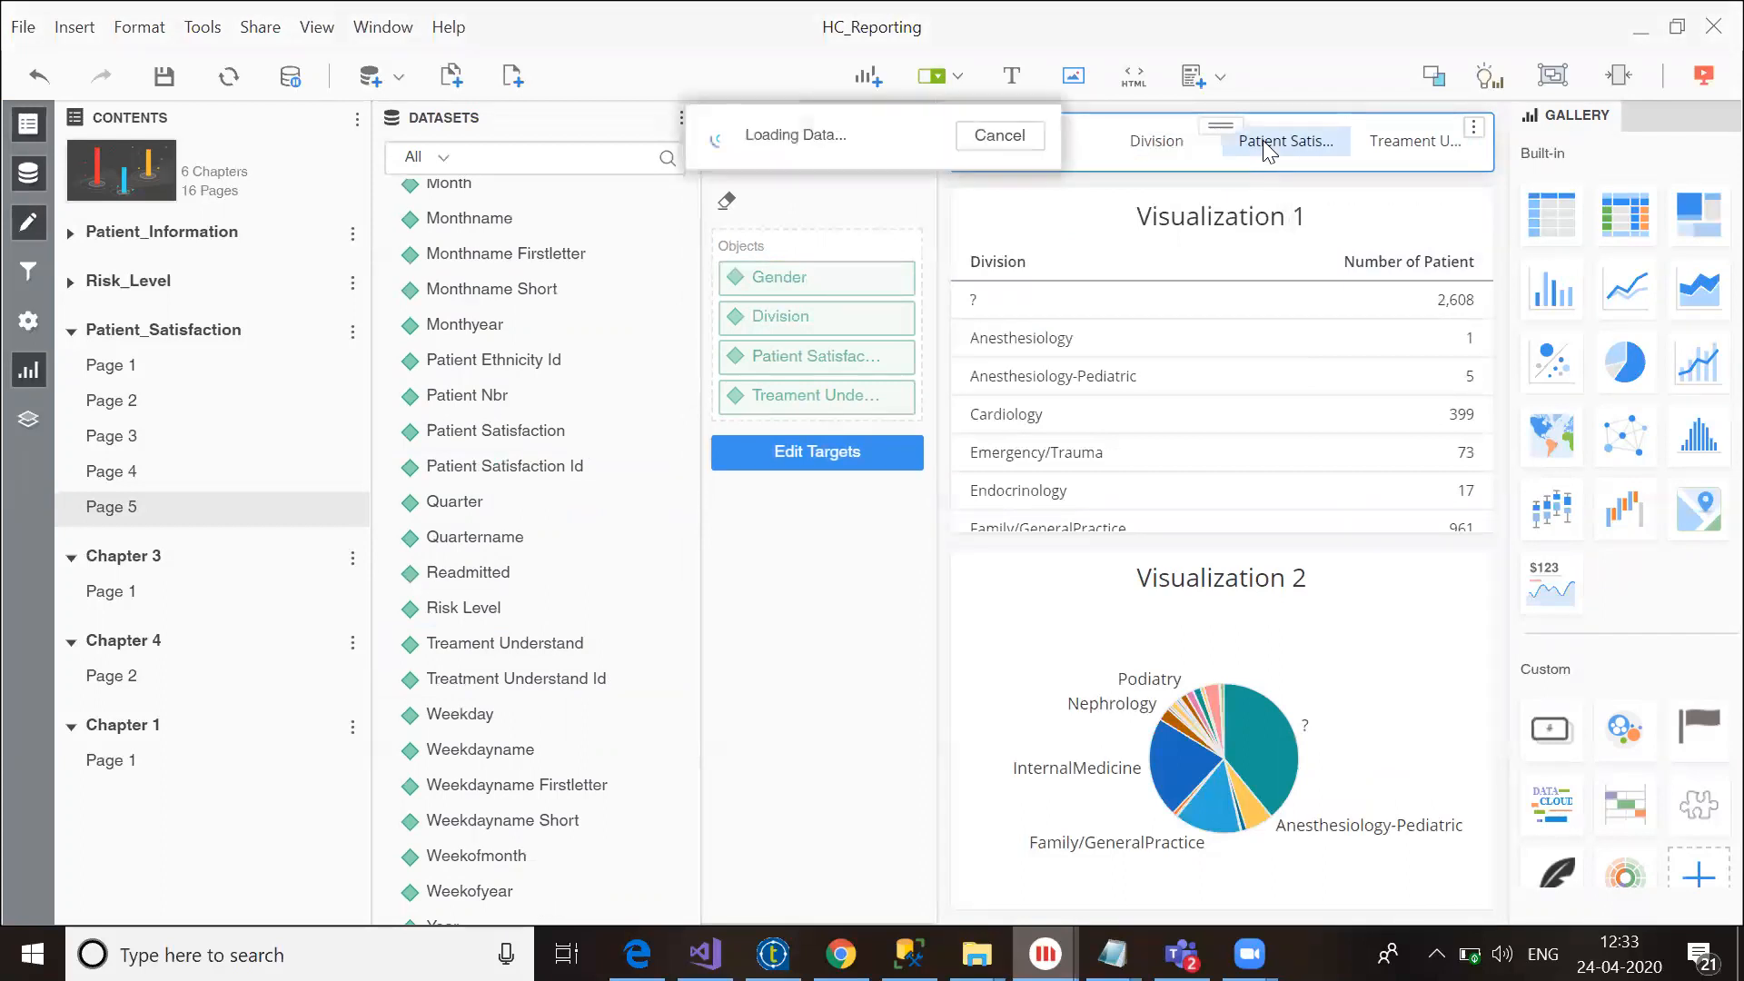
left_click(1423, 150)
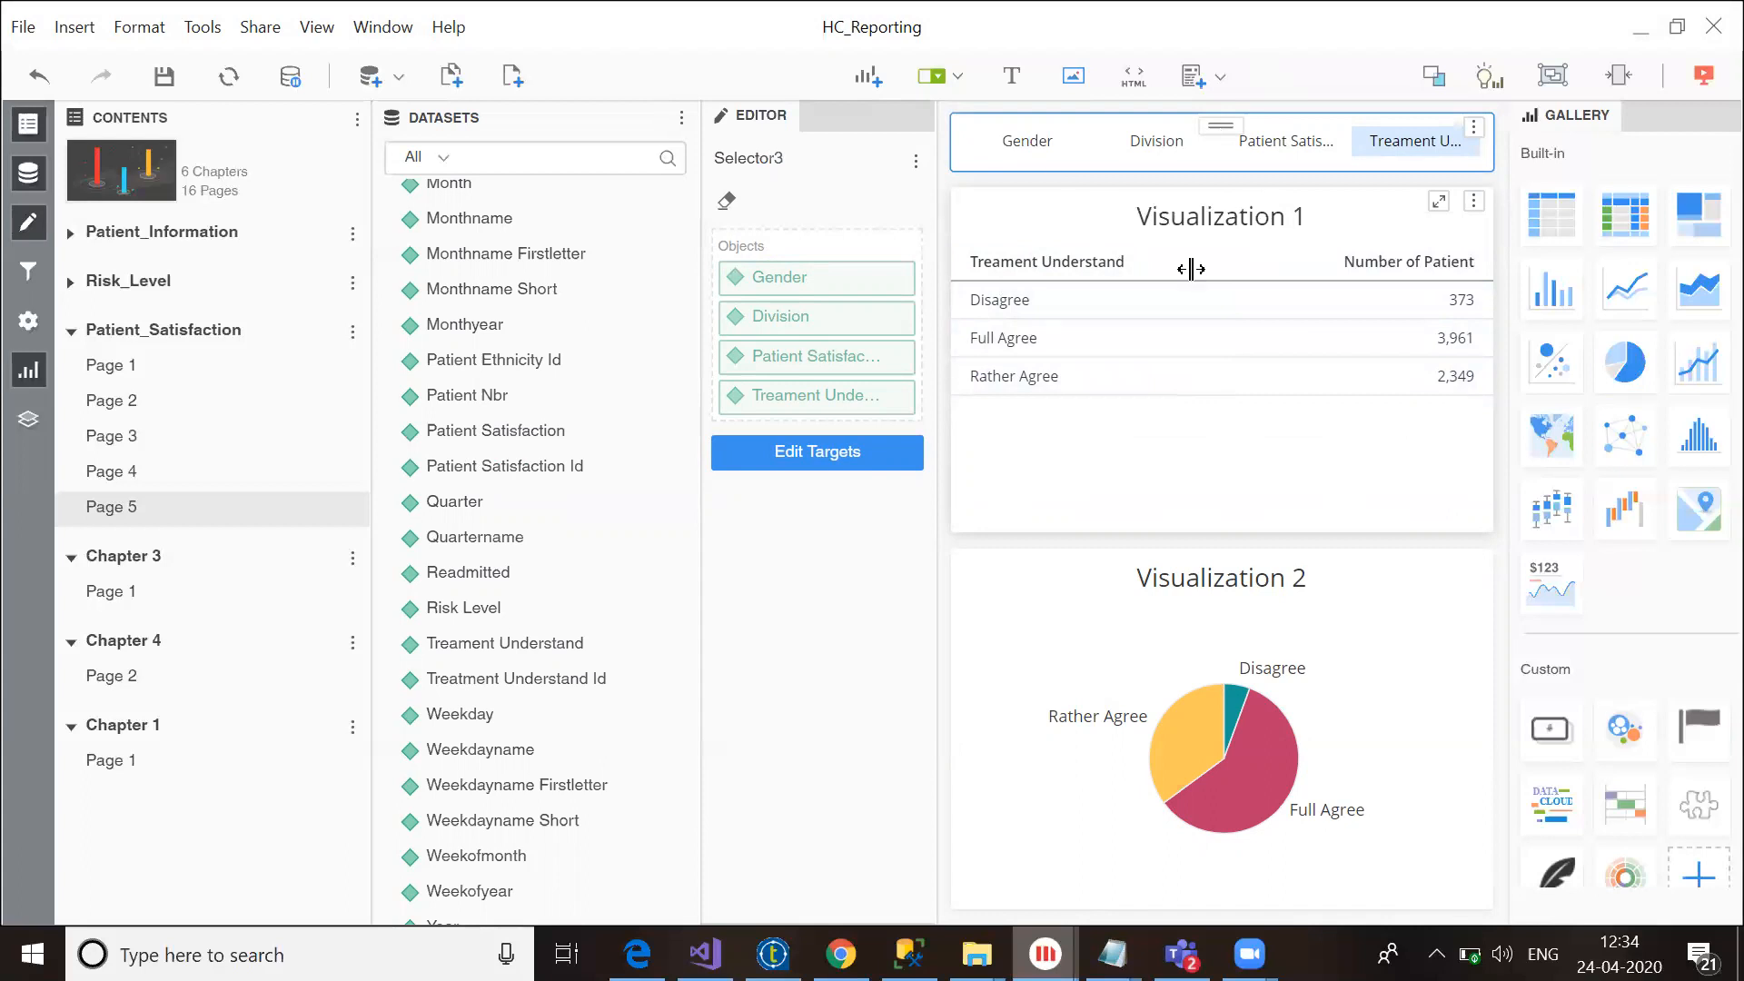
Step: Insert a second attribute/metric selector and place it between the existing attribute selector and Visualization 1
left_click(957, 76)
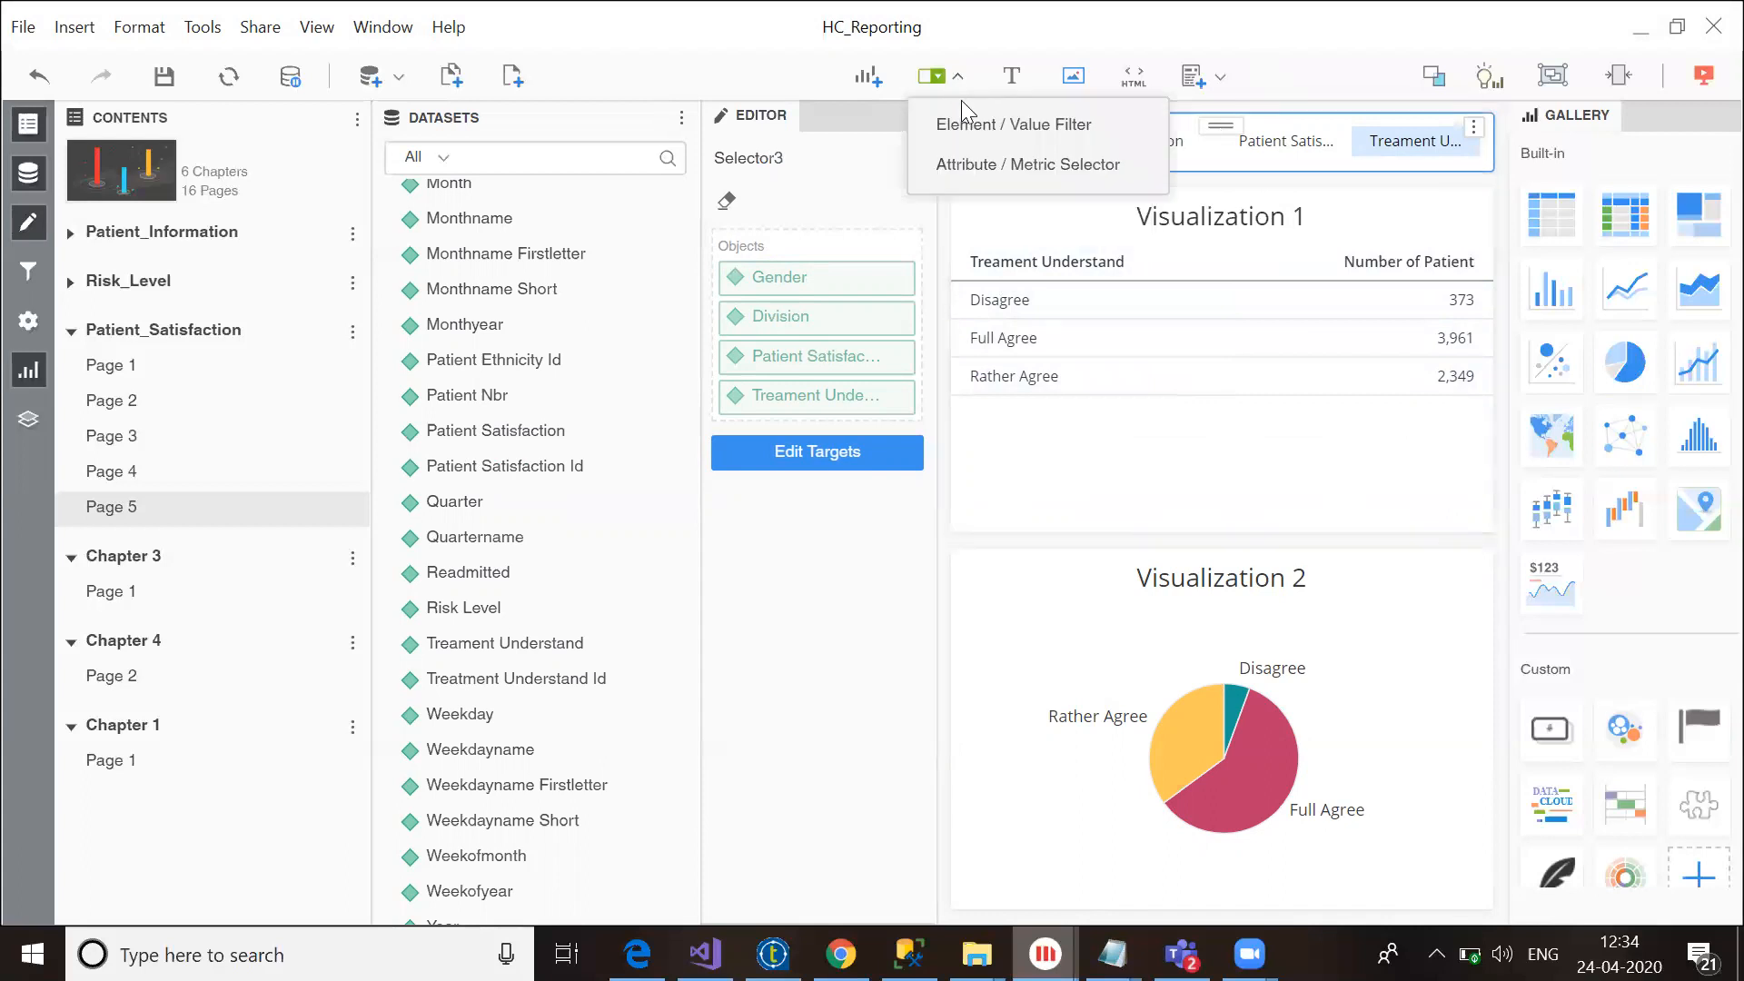
left_click(977, 164)
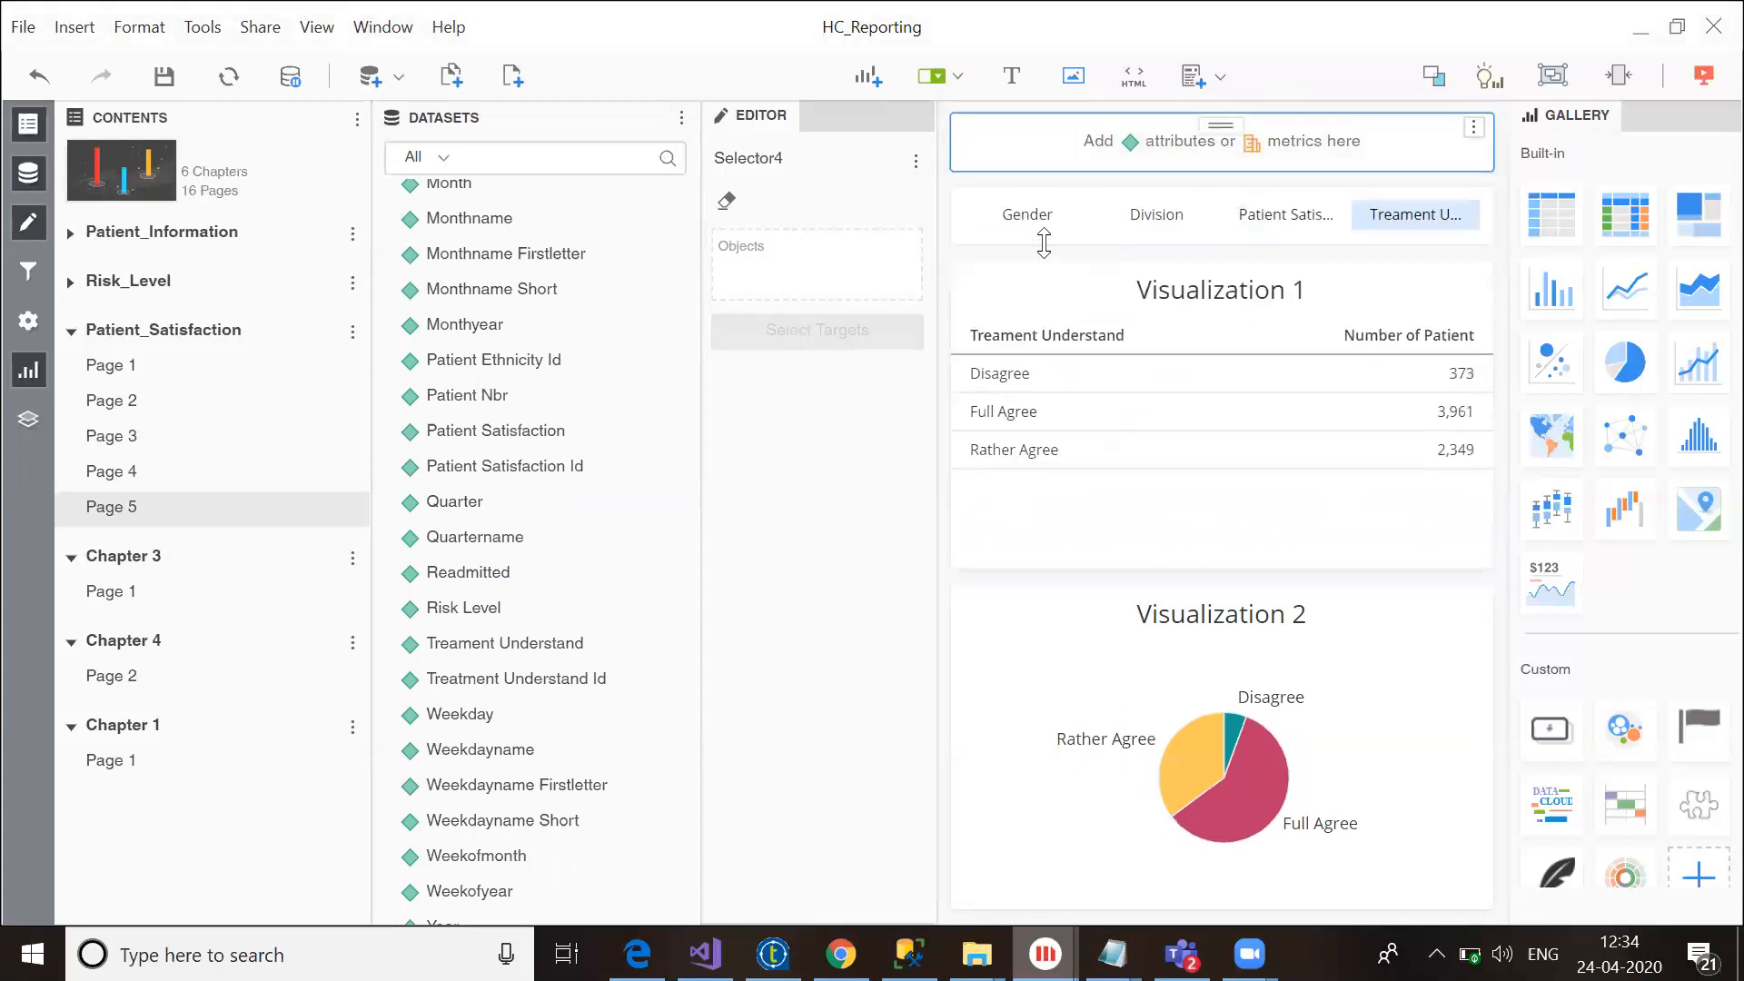
left_click_drag(1228, 102, 1188, 116)
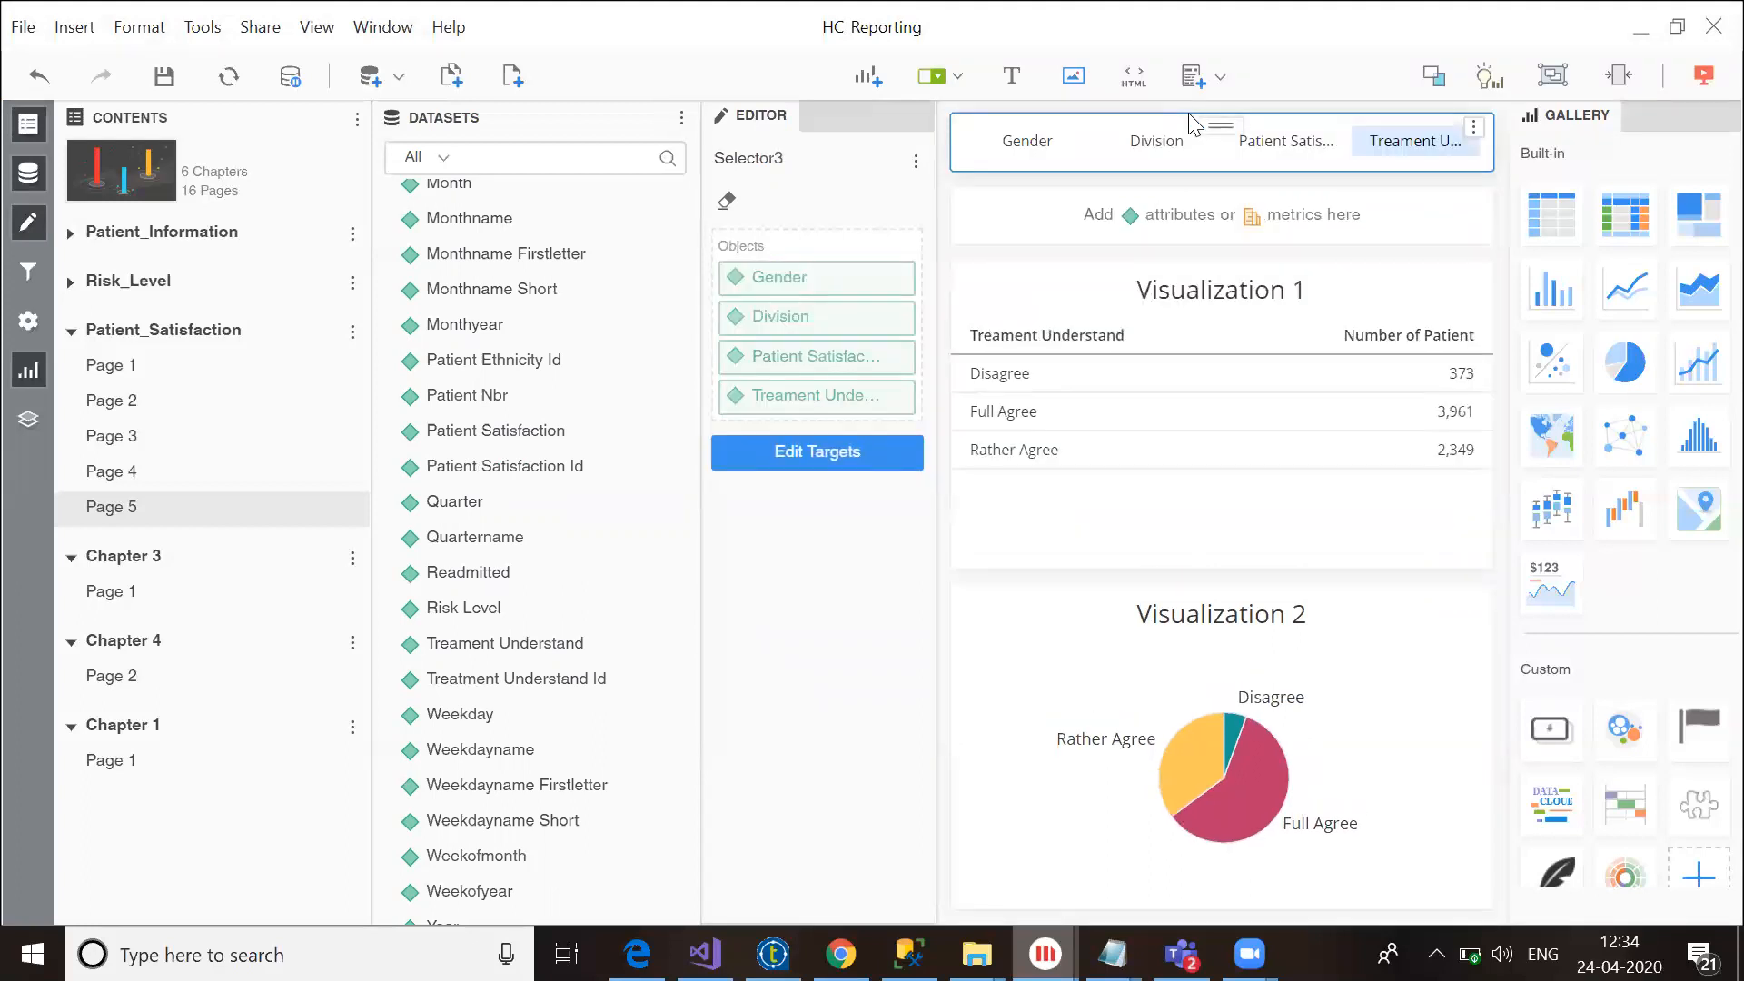
Step: Add the Number of Patient metric to the empty selector and apply both visualizations as targets, with Number of Patient as the object to replace
left_click_drag(691, 490, 677, 660)
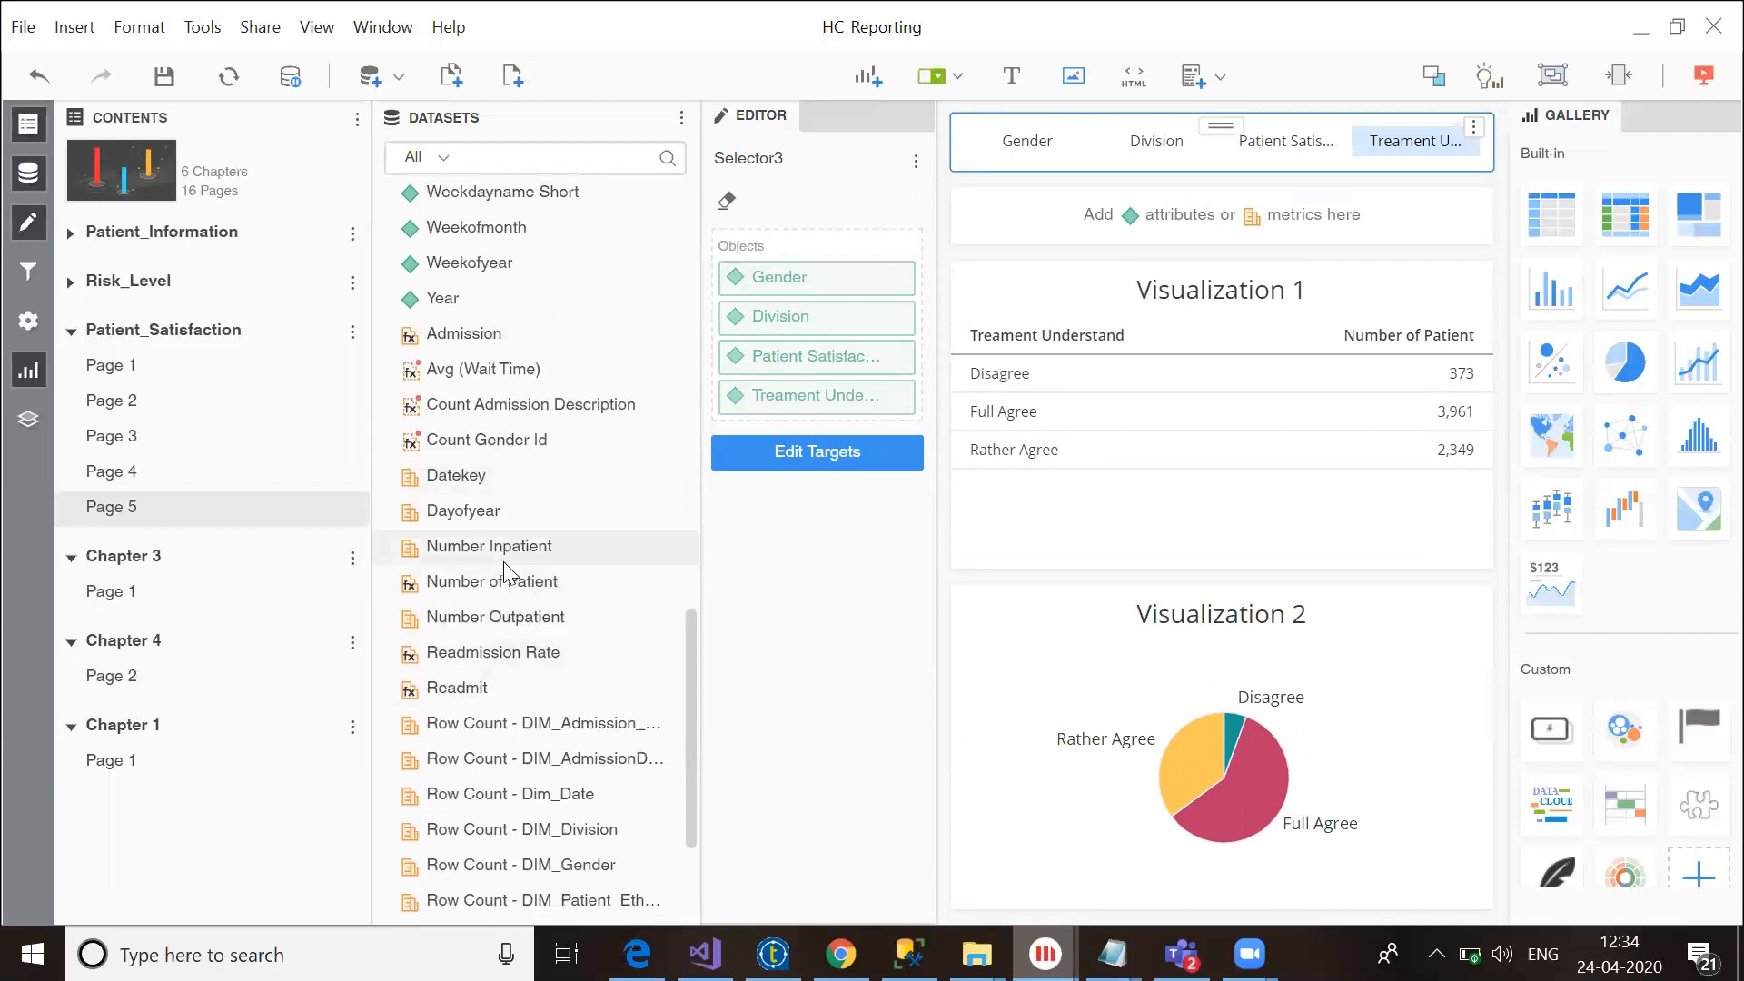
left_click_drag(523, 583, 1197, 212)
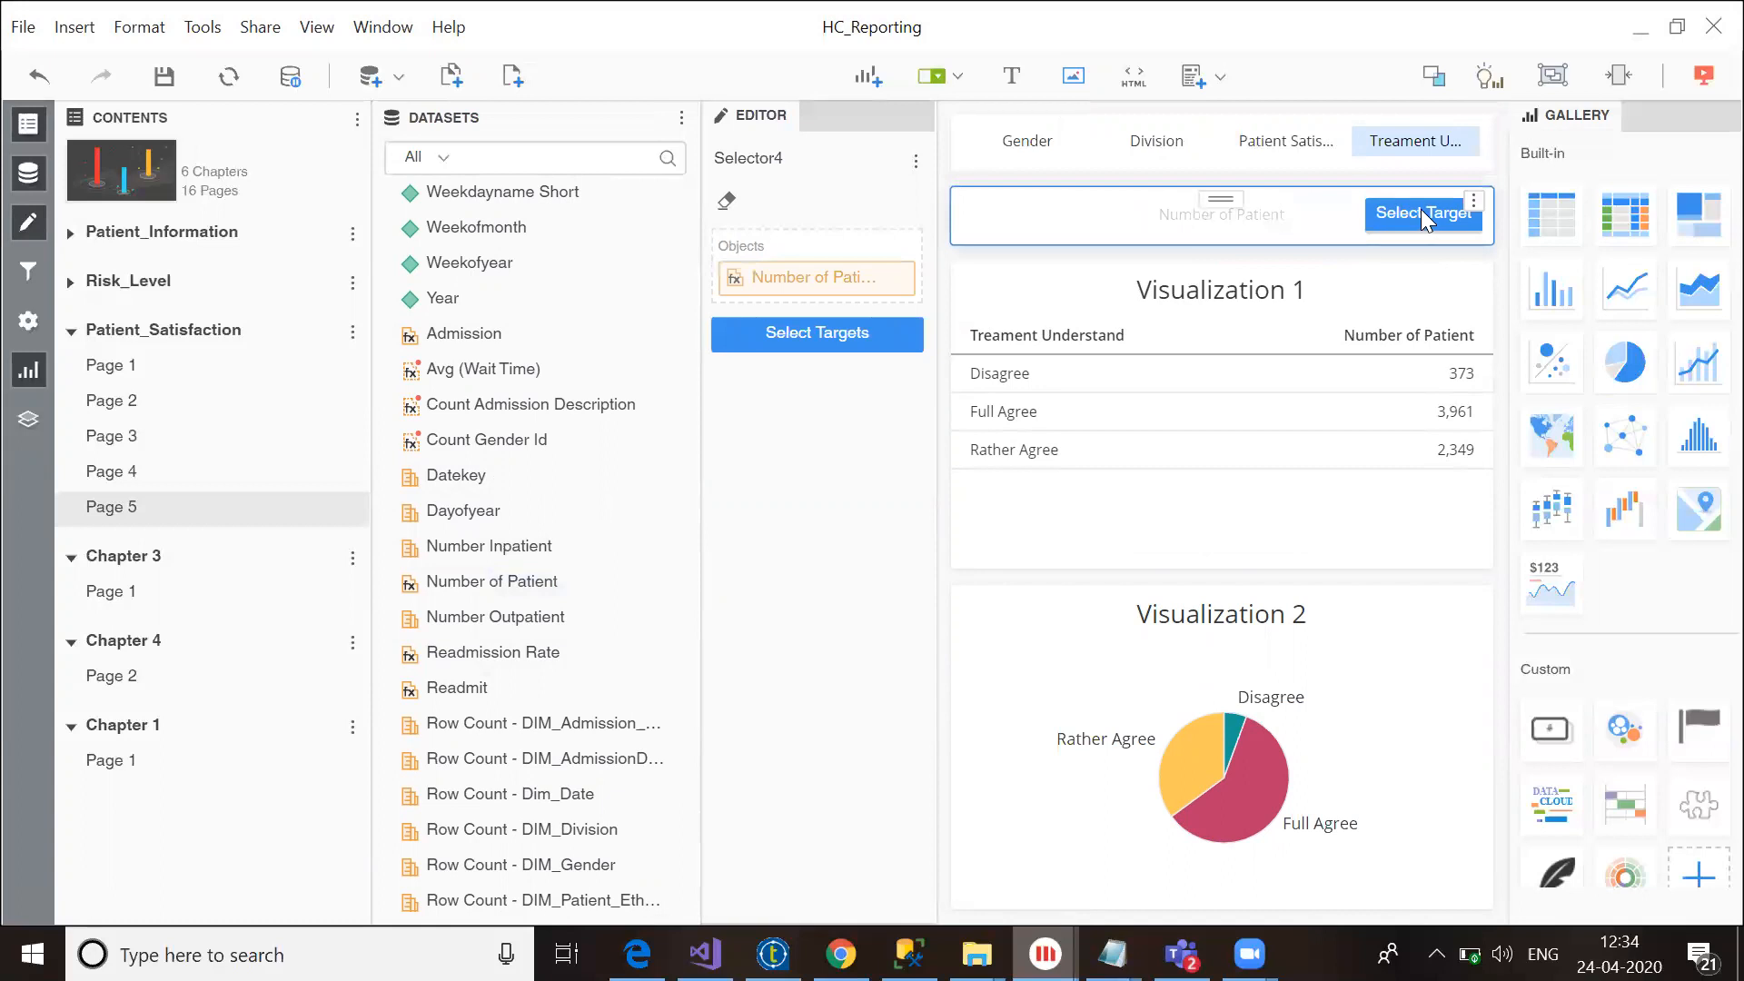
left_click(1421, 210)
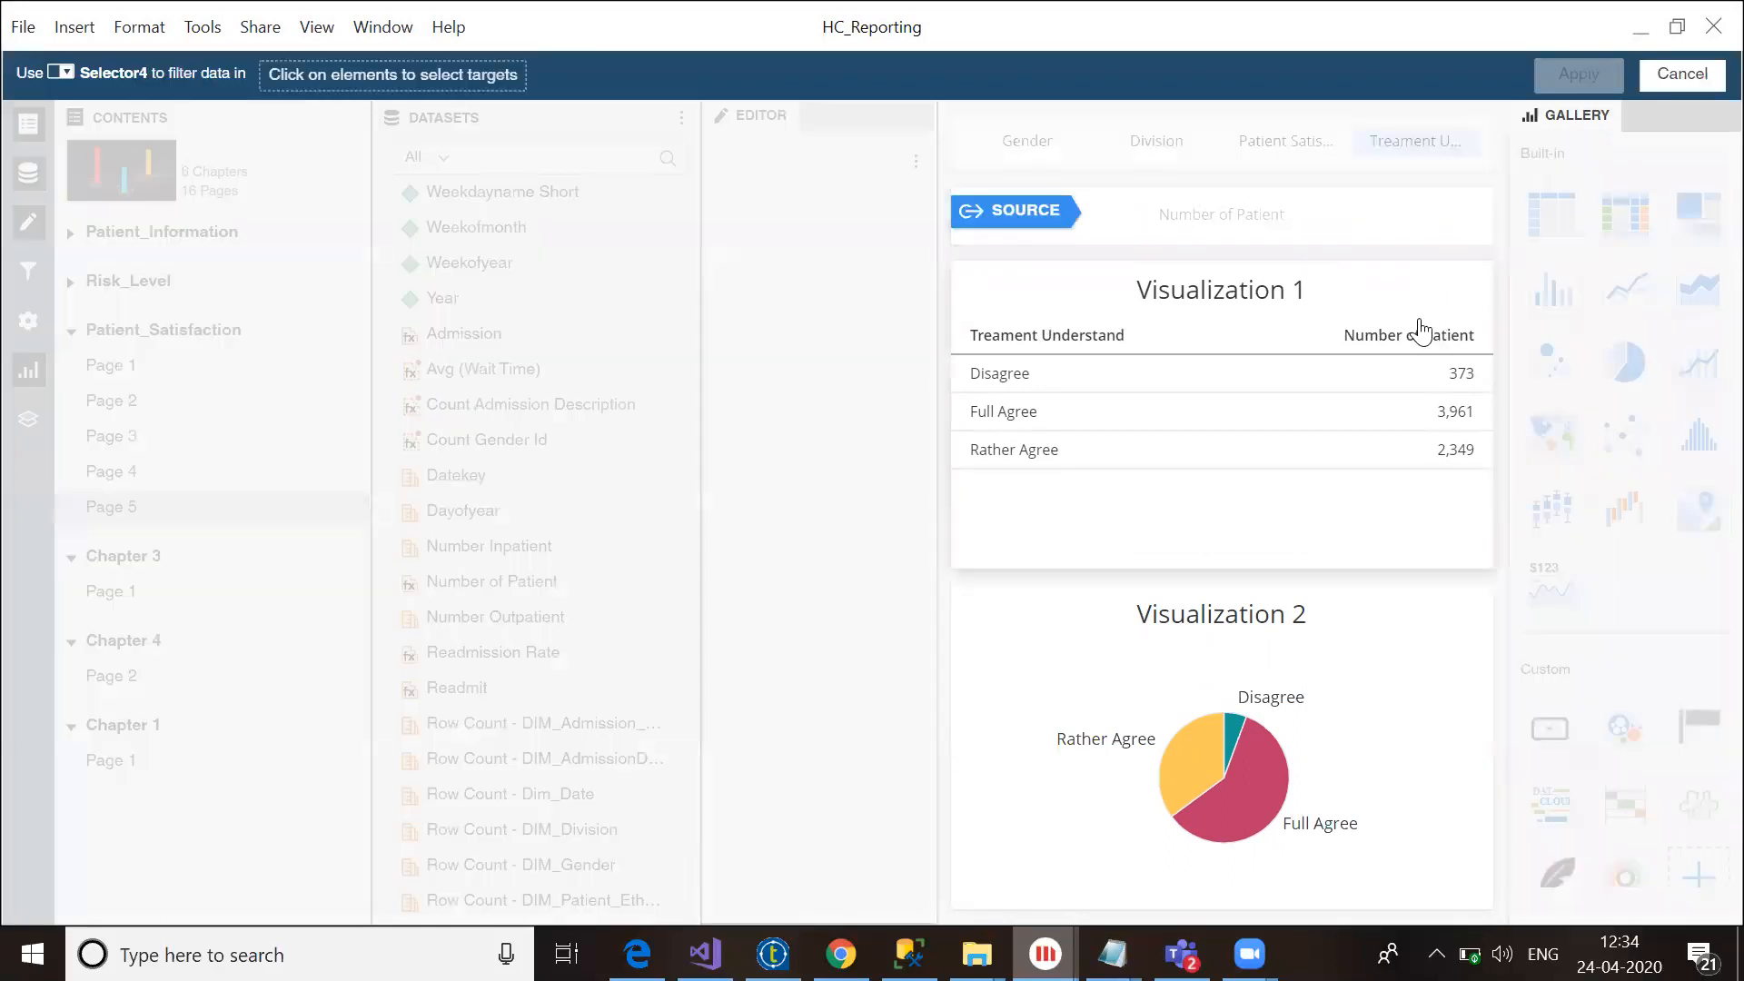
left_click(1421, 331)
left_click(1370, 616)
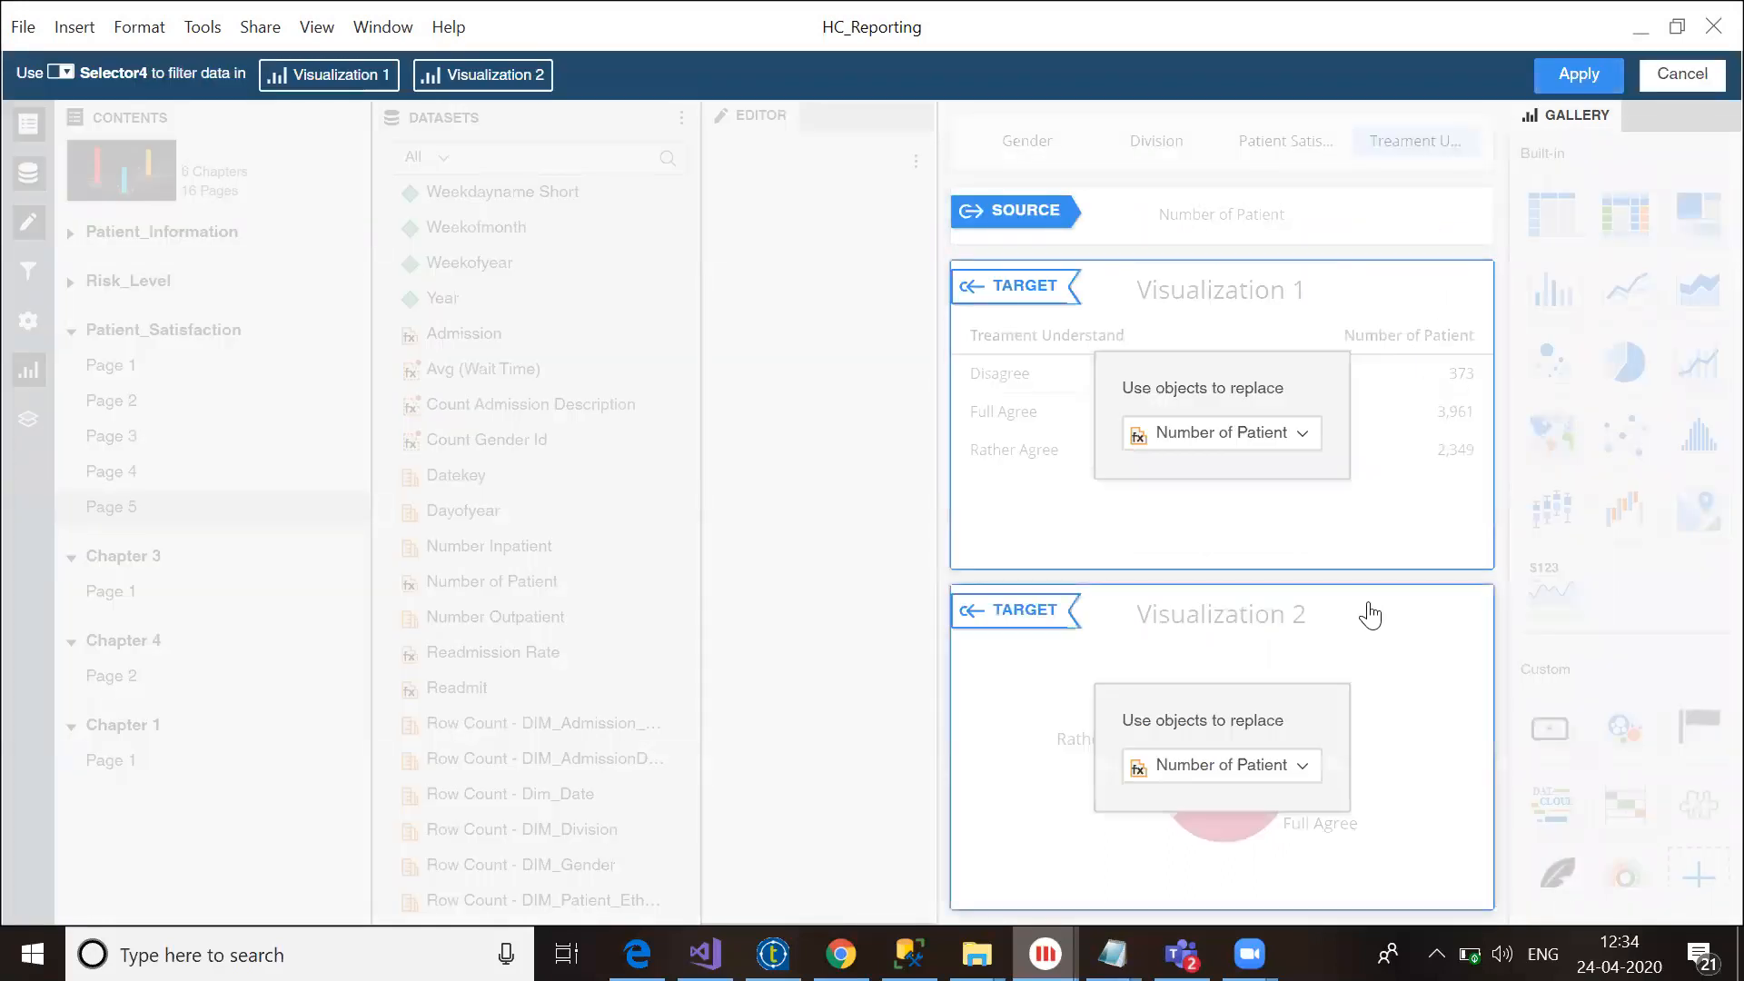
left_click(1580, 74)
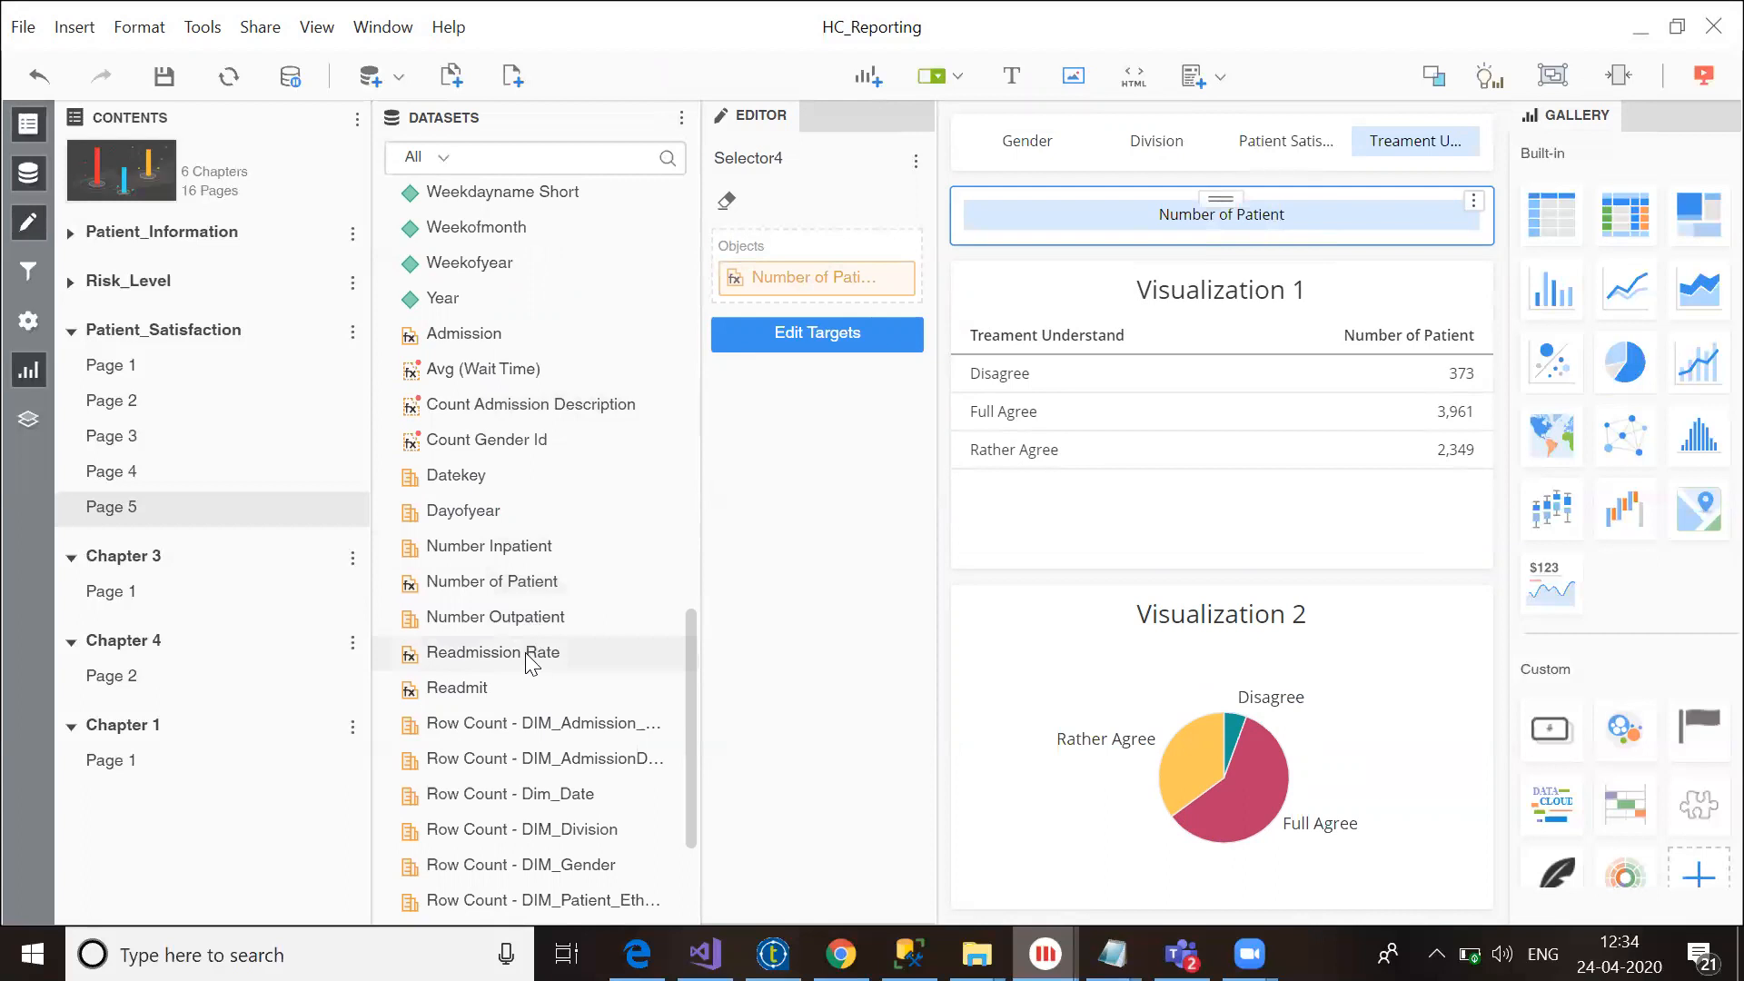
Step: Add the Number Inpatient, Number Outpatient and Readmit metrics to the selector beside Number of Patient
left_click_drag(511, 552, 1142, 211)
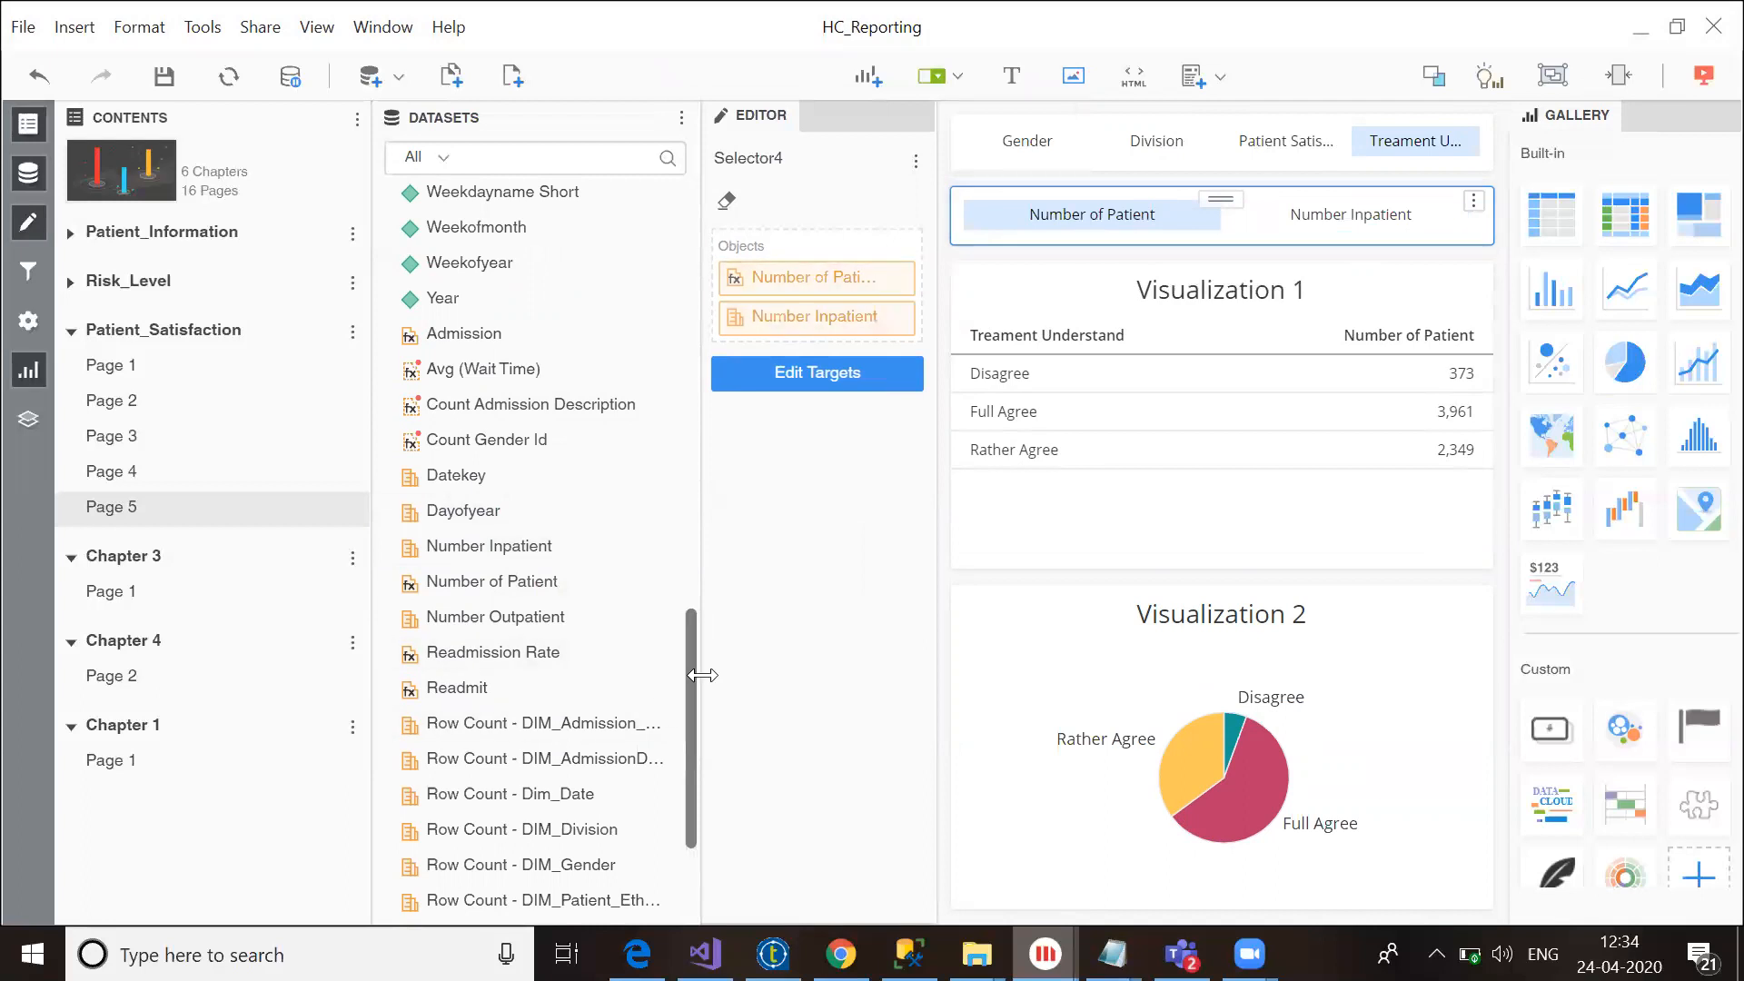
left_click_drag(693, 650, 687, 715)
left_click_drag(504, 445, 1099, 218)
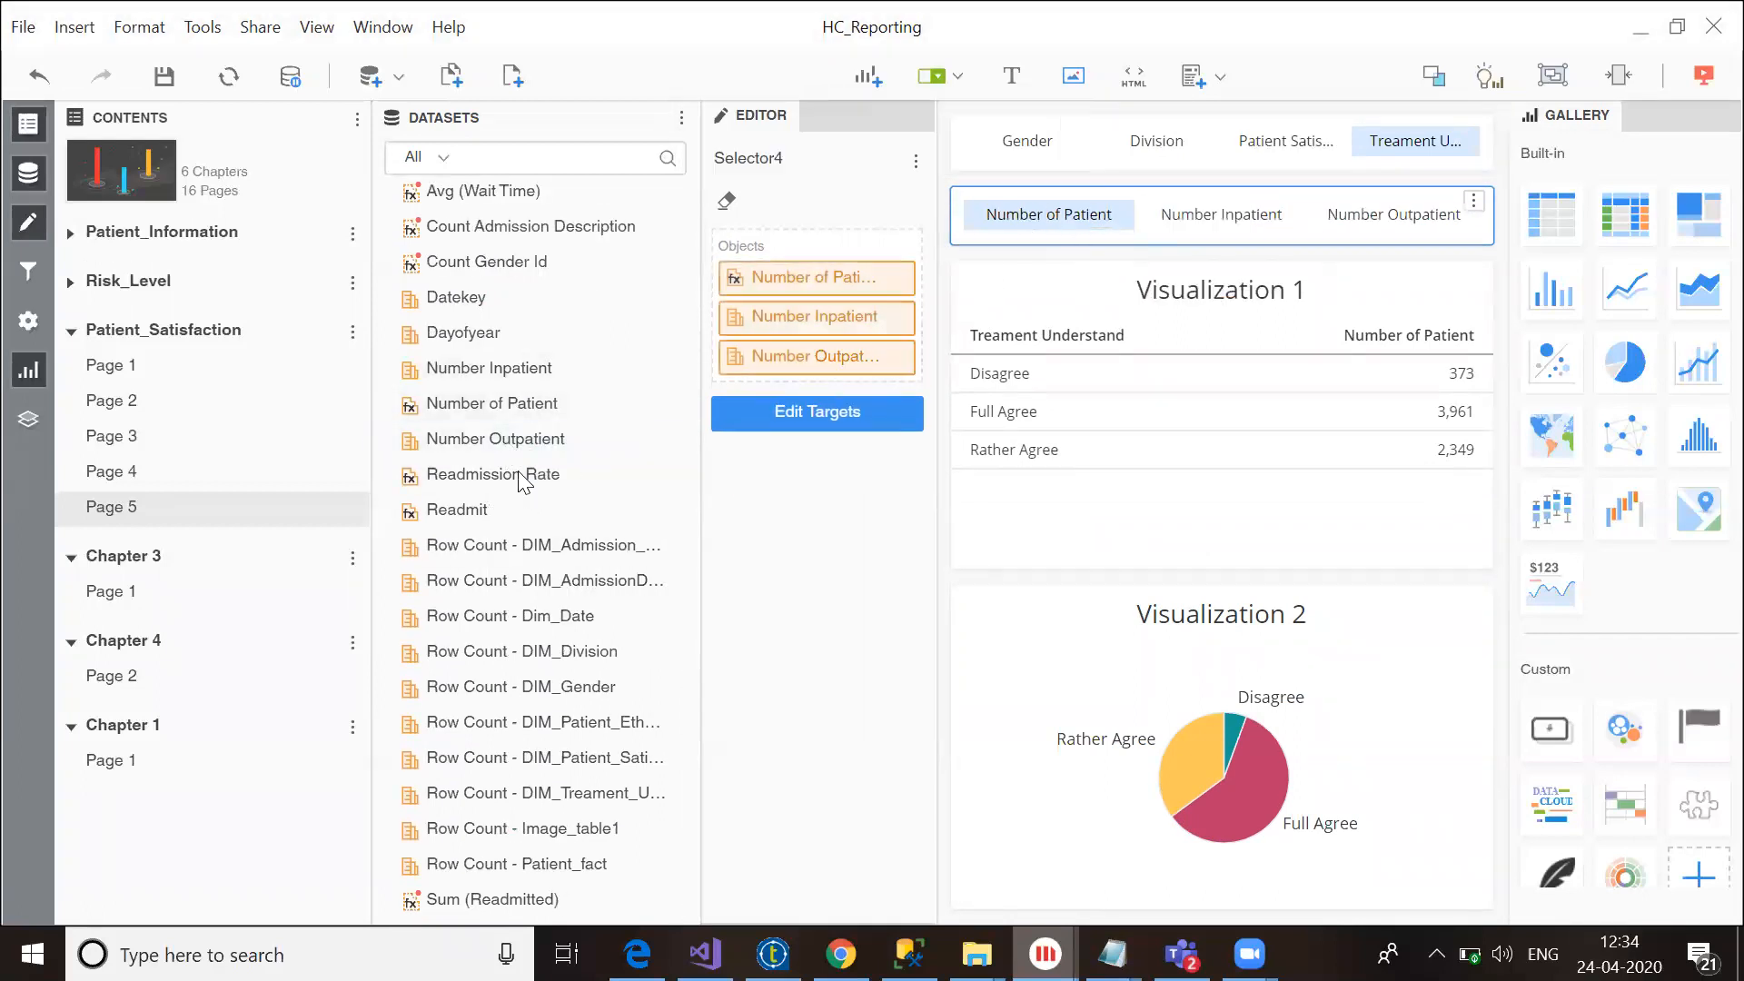
left_click_drag(435, 516, 1141, 225)
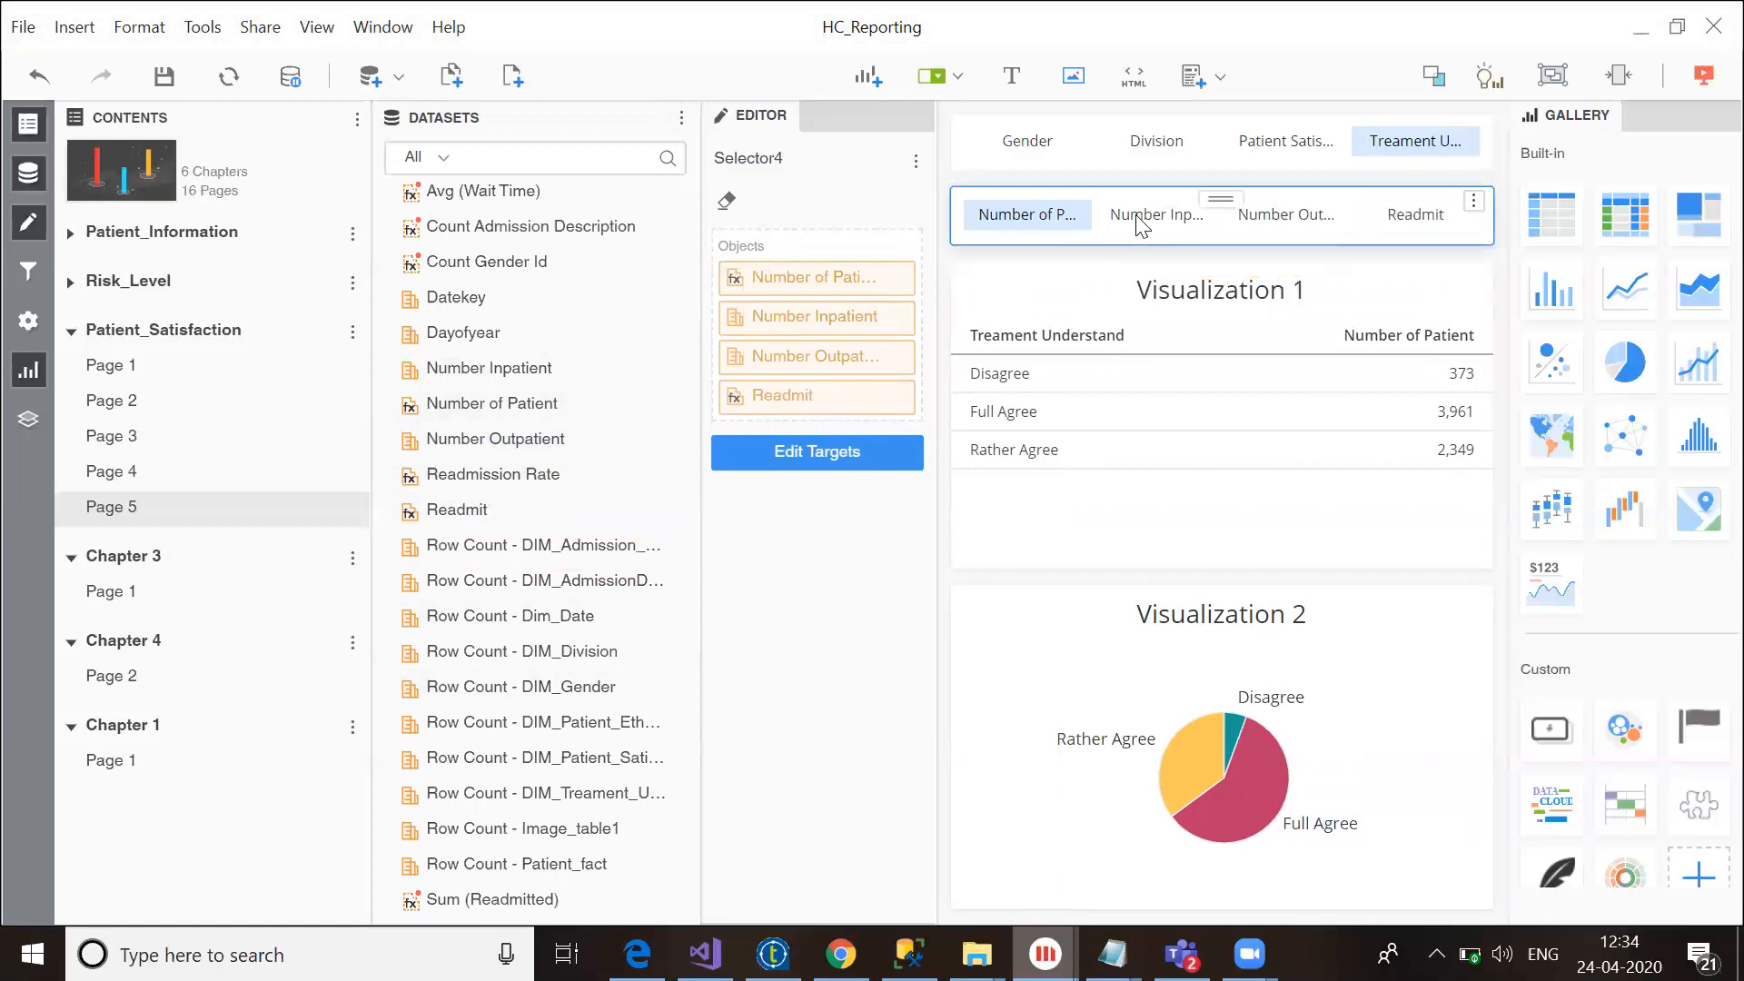
Step: Switch the attribute to Gender and examine both visualizations with Number Inpatient and with Number Outpatient
left_click(1021, 146)
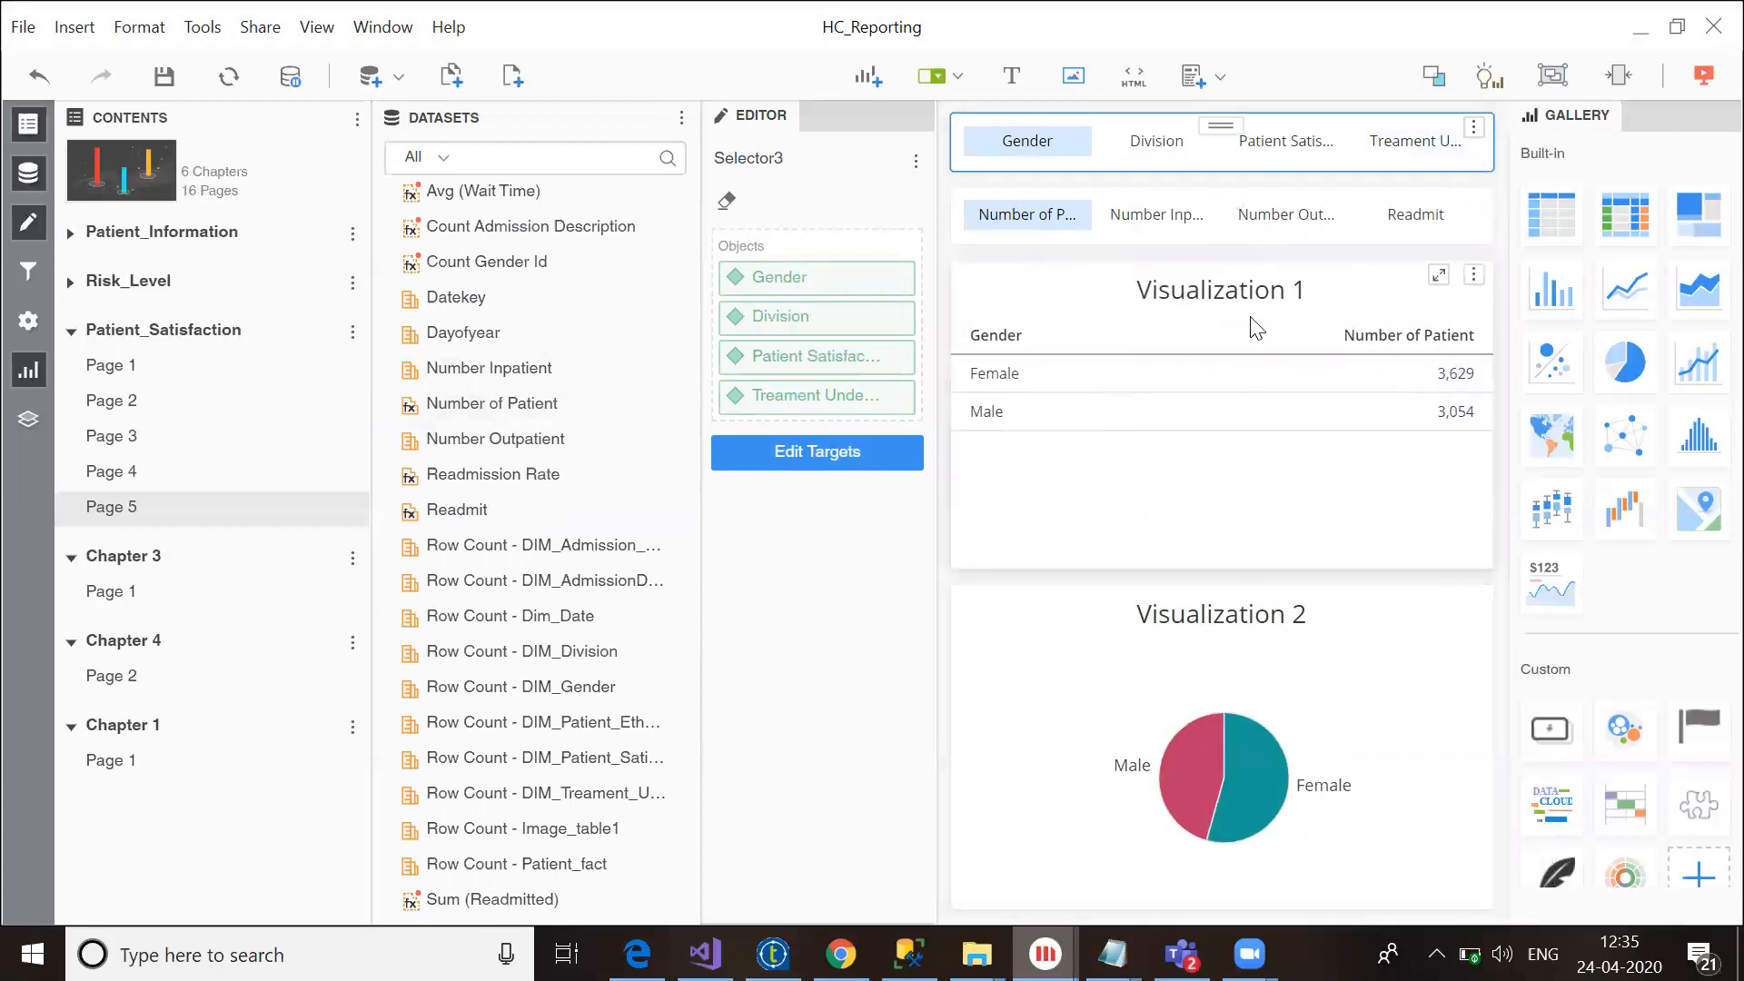
left_click(1190, 218)
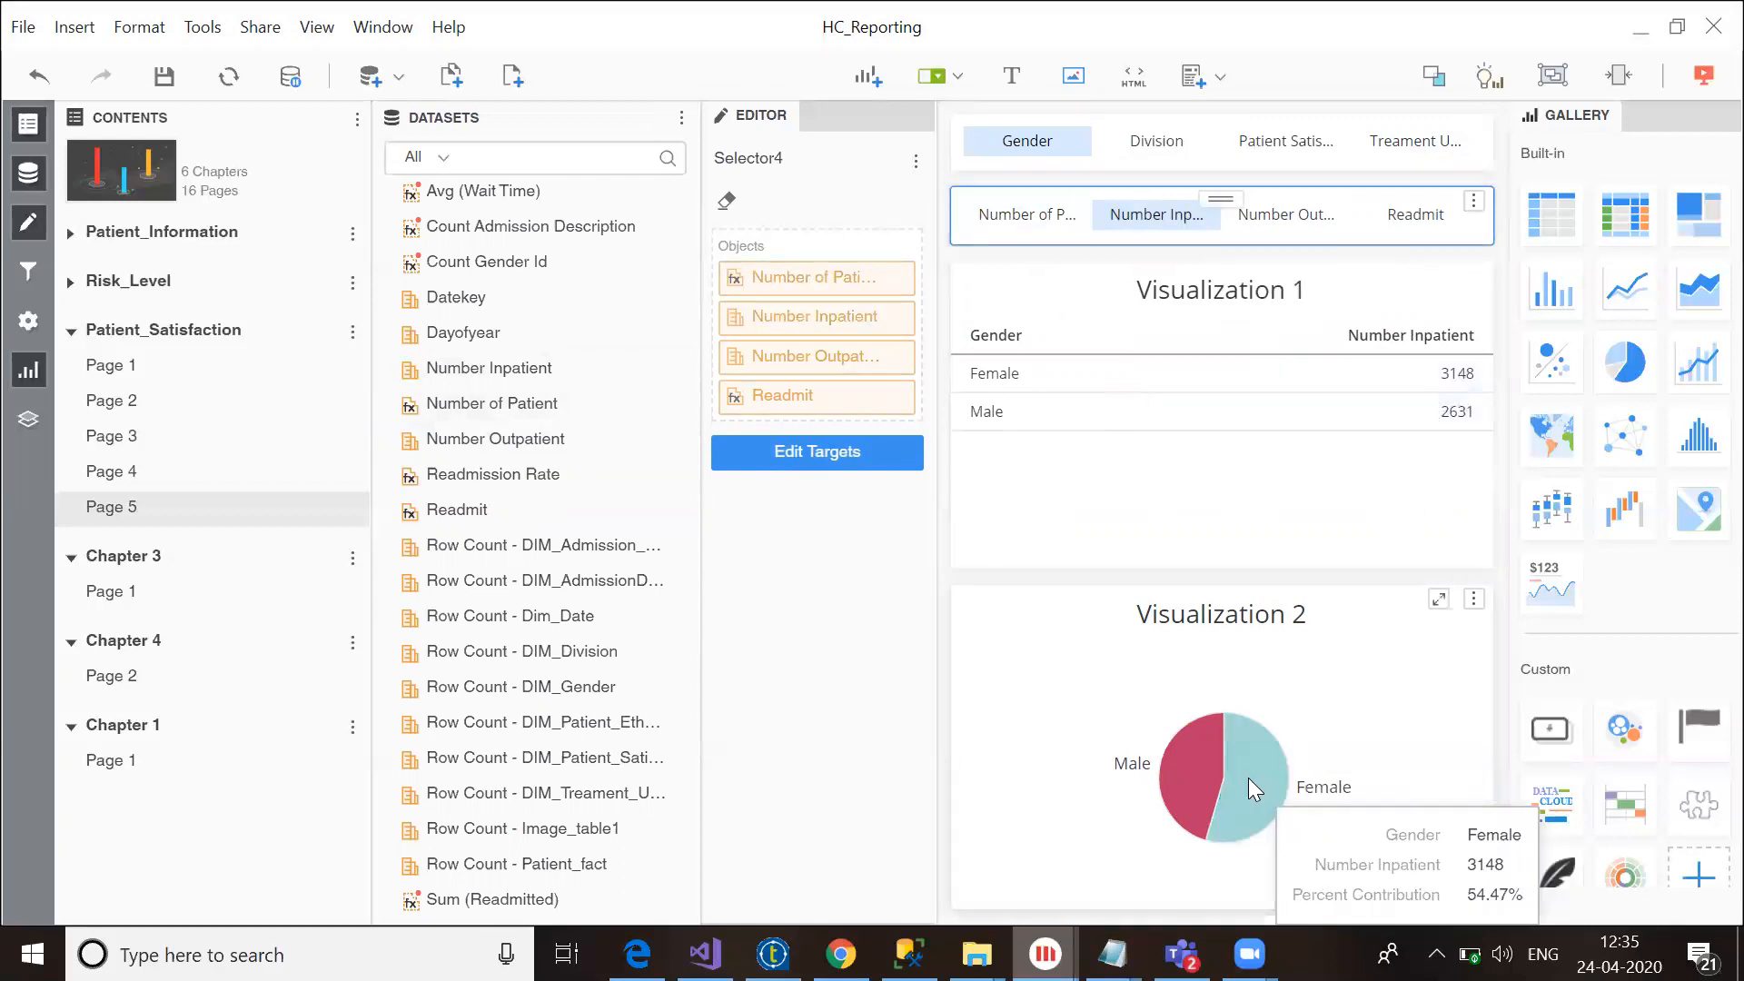
mouse_move(1208, 766)
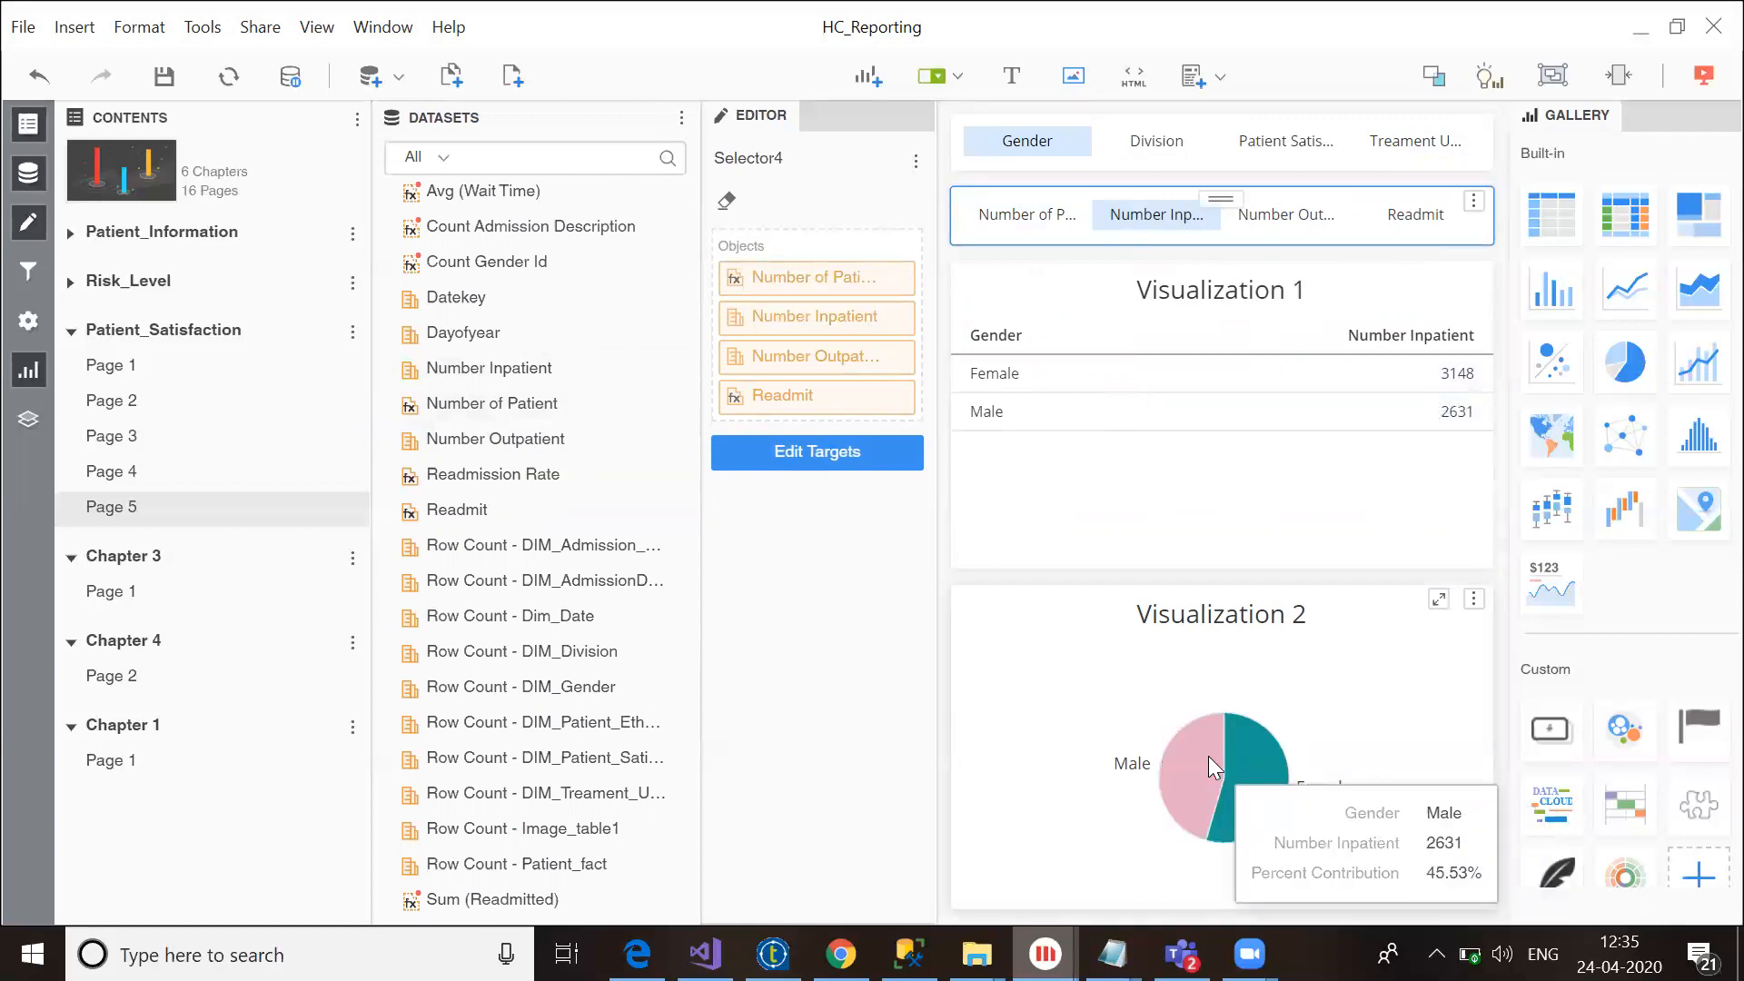
left_click(1310, 225)
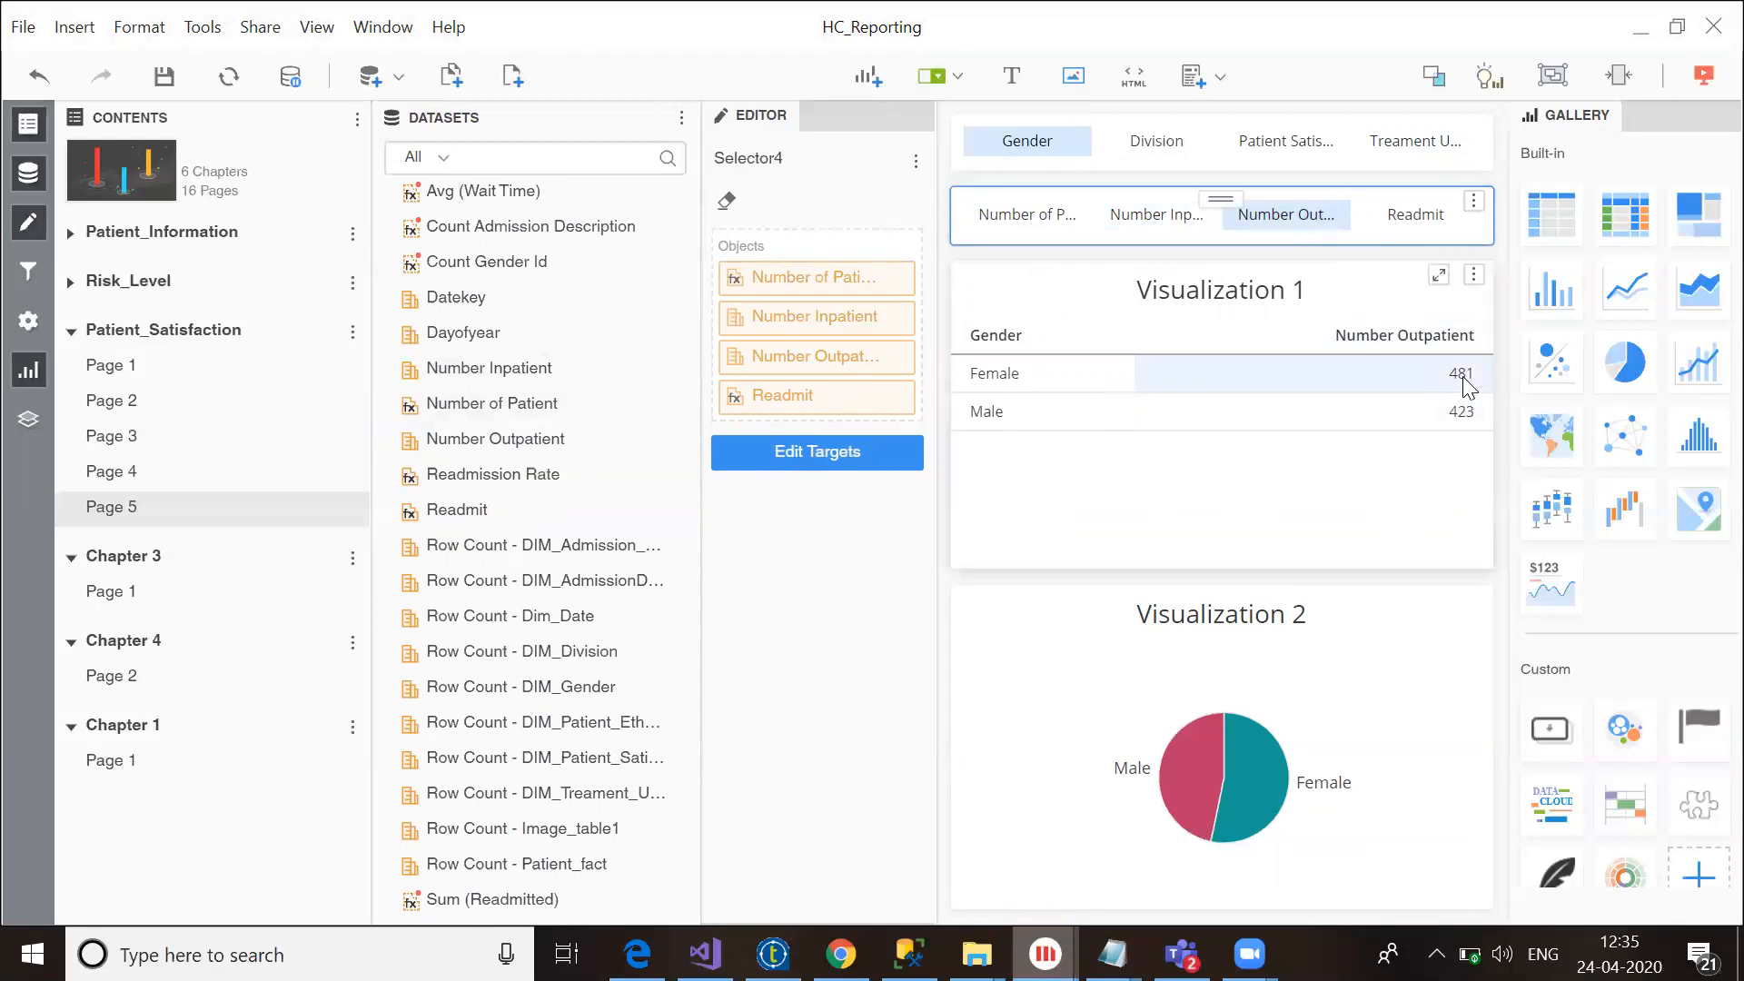
mouse_move(1186, 756)
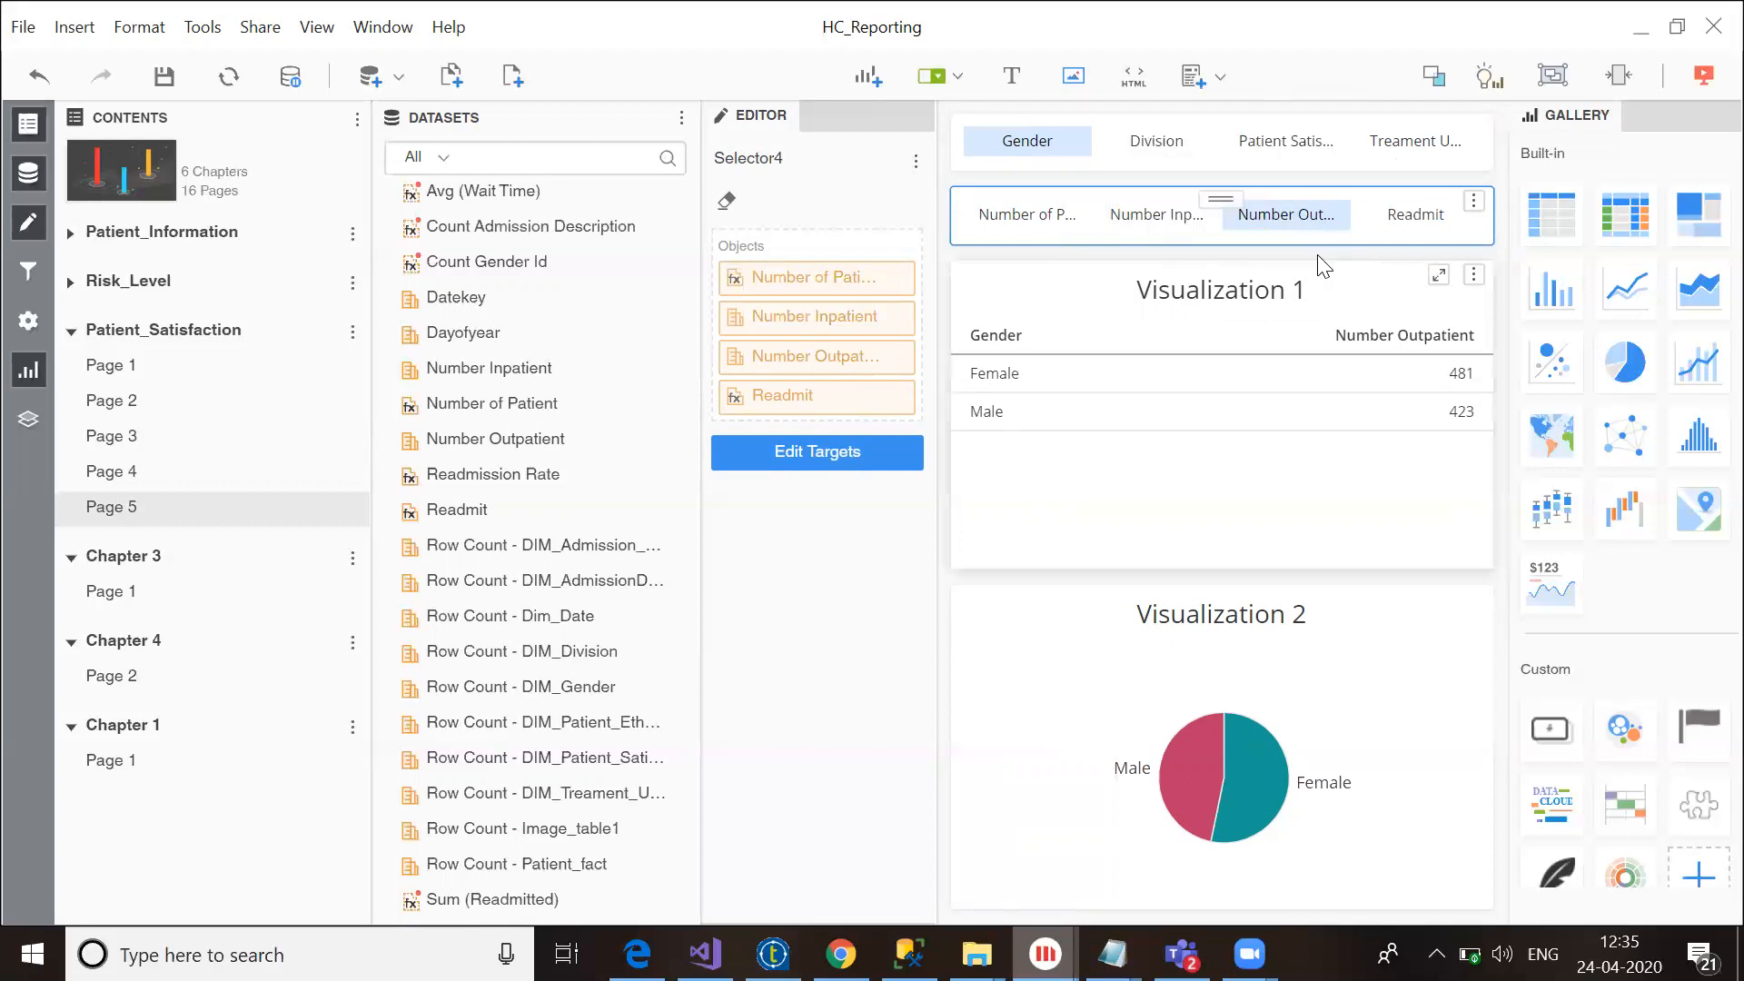
Step: Examine Number Outpatient by Division and Patient Satisfaction, and switch the metric to Number of Patient and Number Inpatient before returning to Gender
left_click(1168, 141)
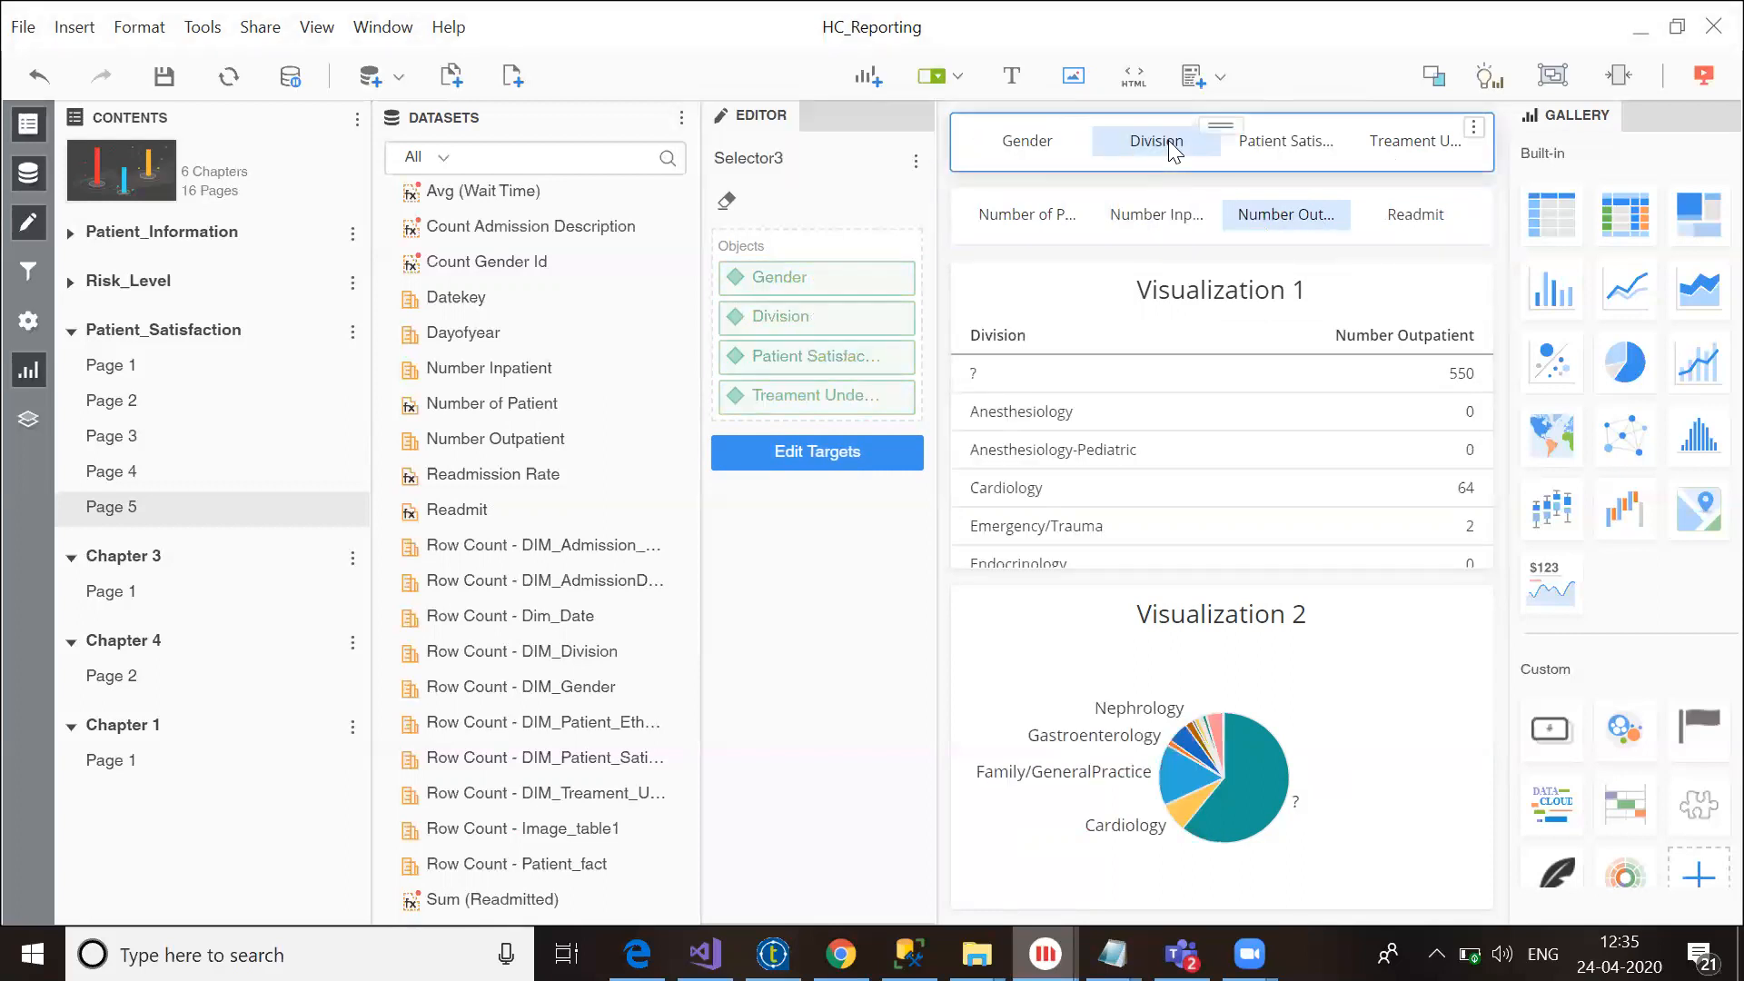
left_click(1267, 147)
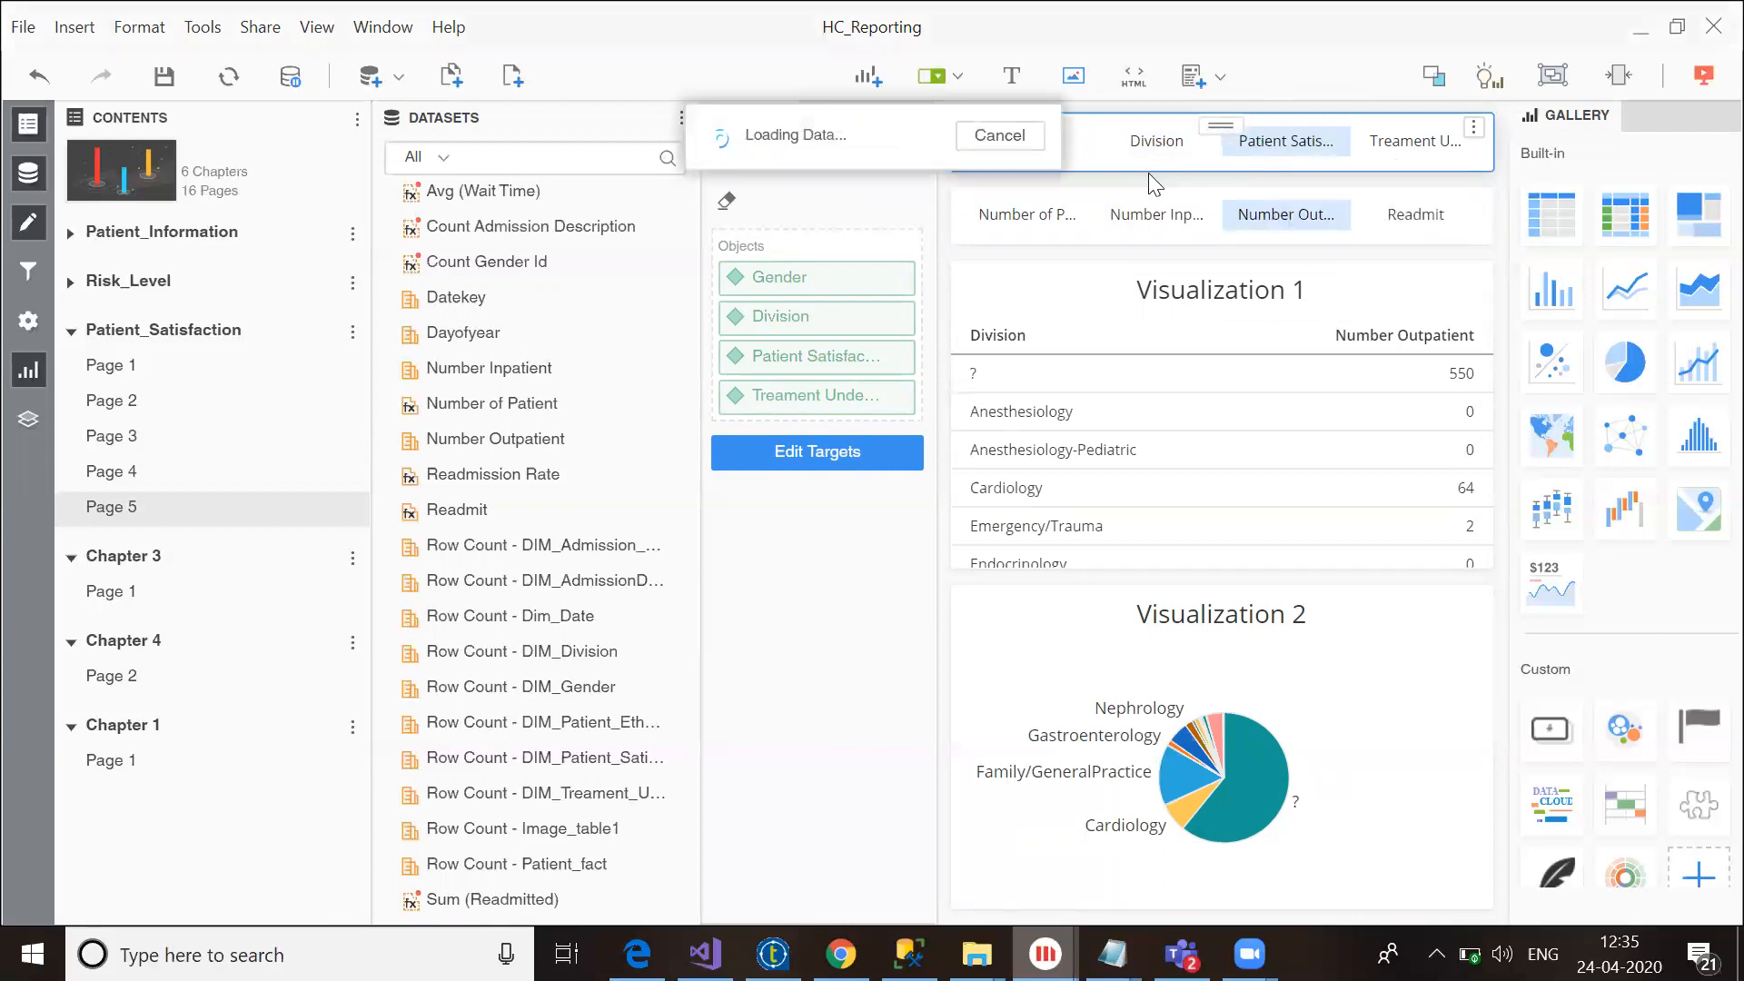
left_click(1024, 216)
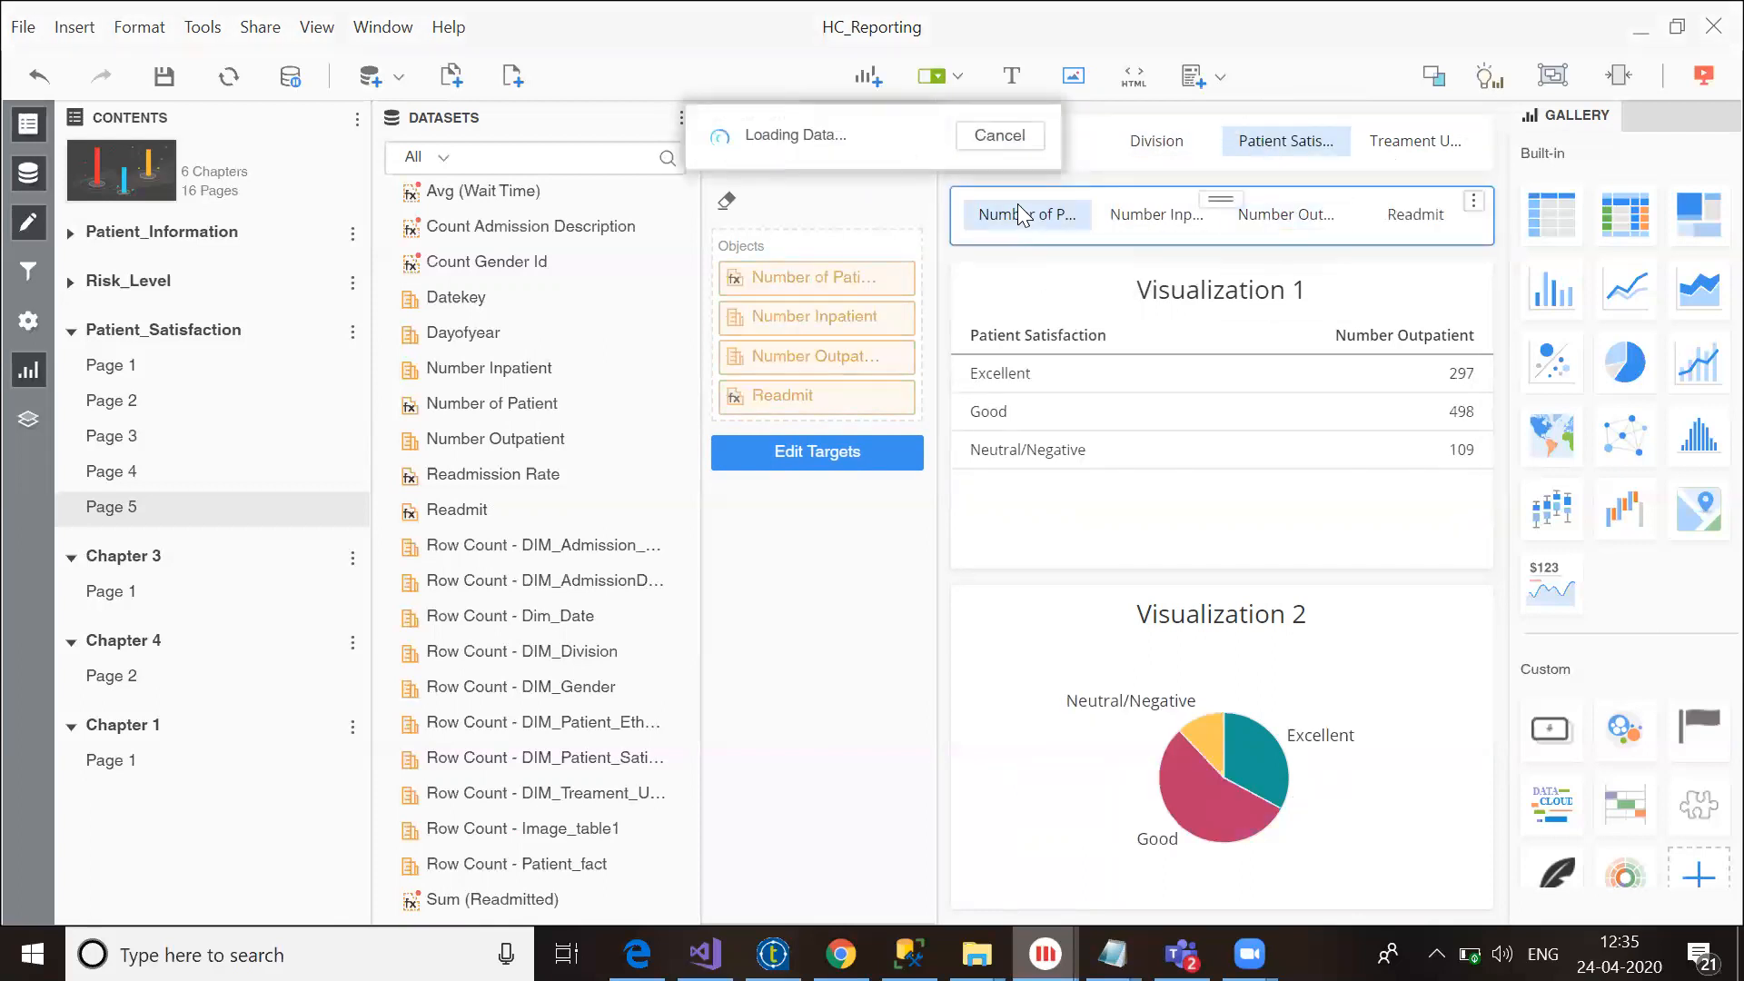
left_click(1146, 218)
left_click(1011, 143)
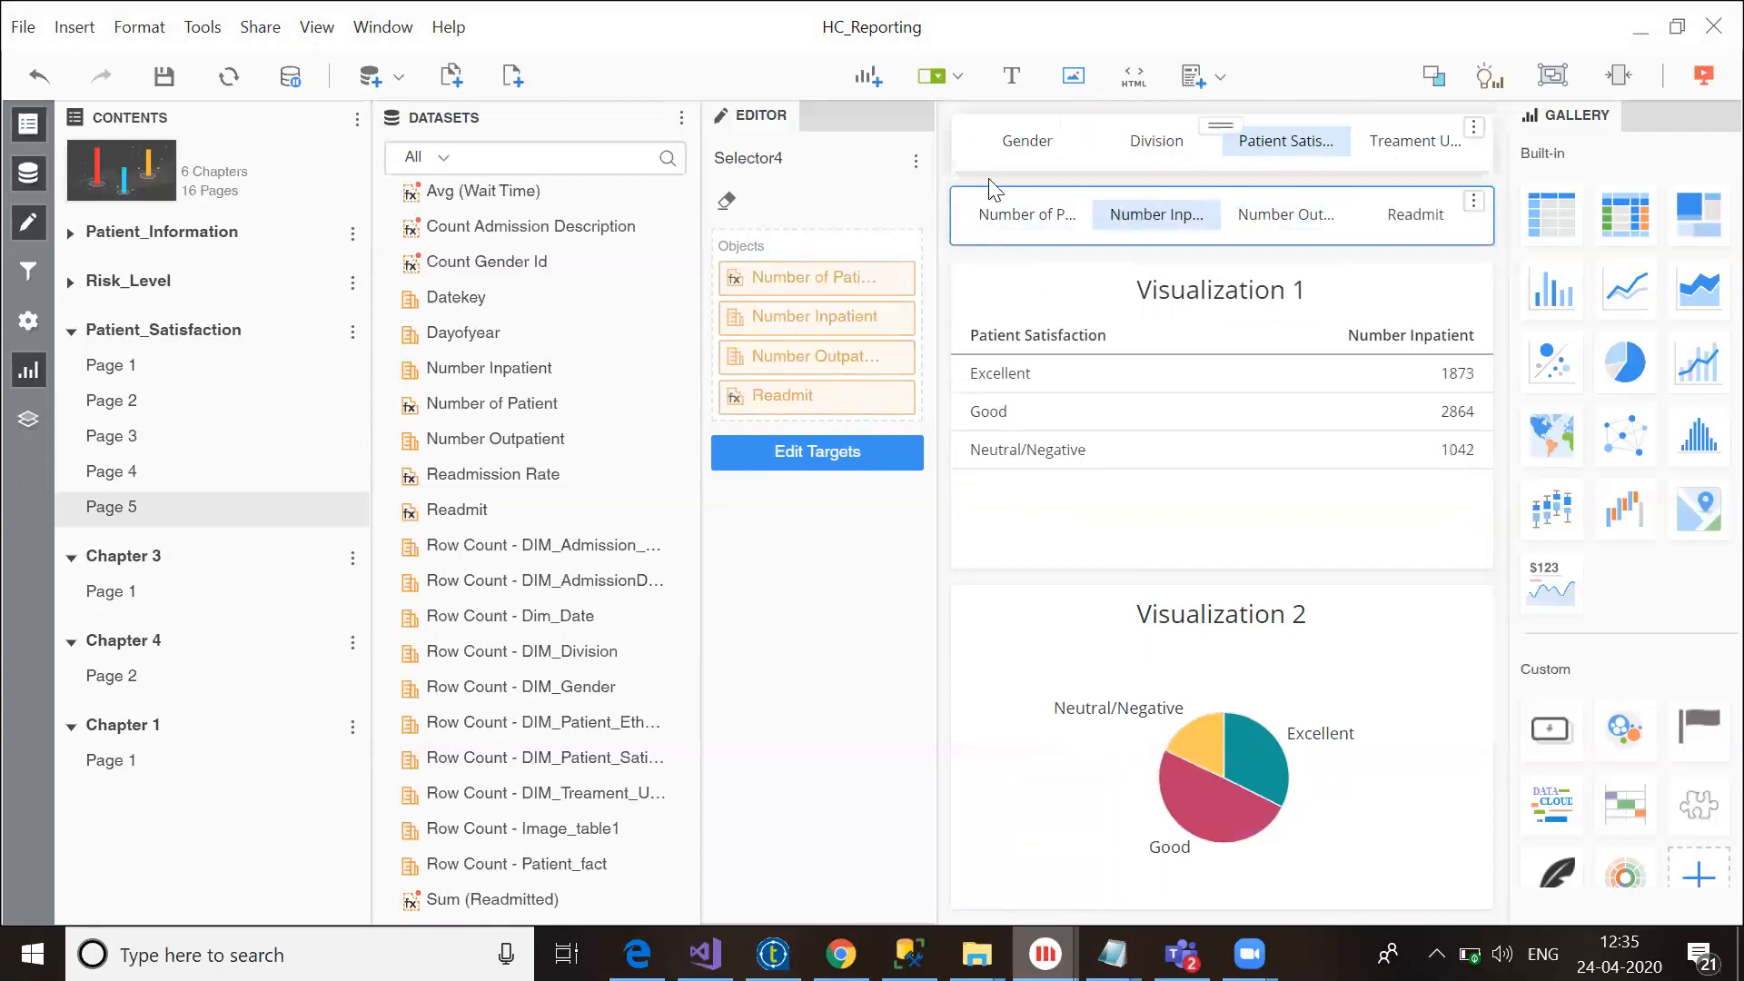
Step: View Readmit by Gender and Patient Satisfaction, and set both visualizations to Number of Patient by Division
left_click(1414, 218)
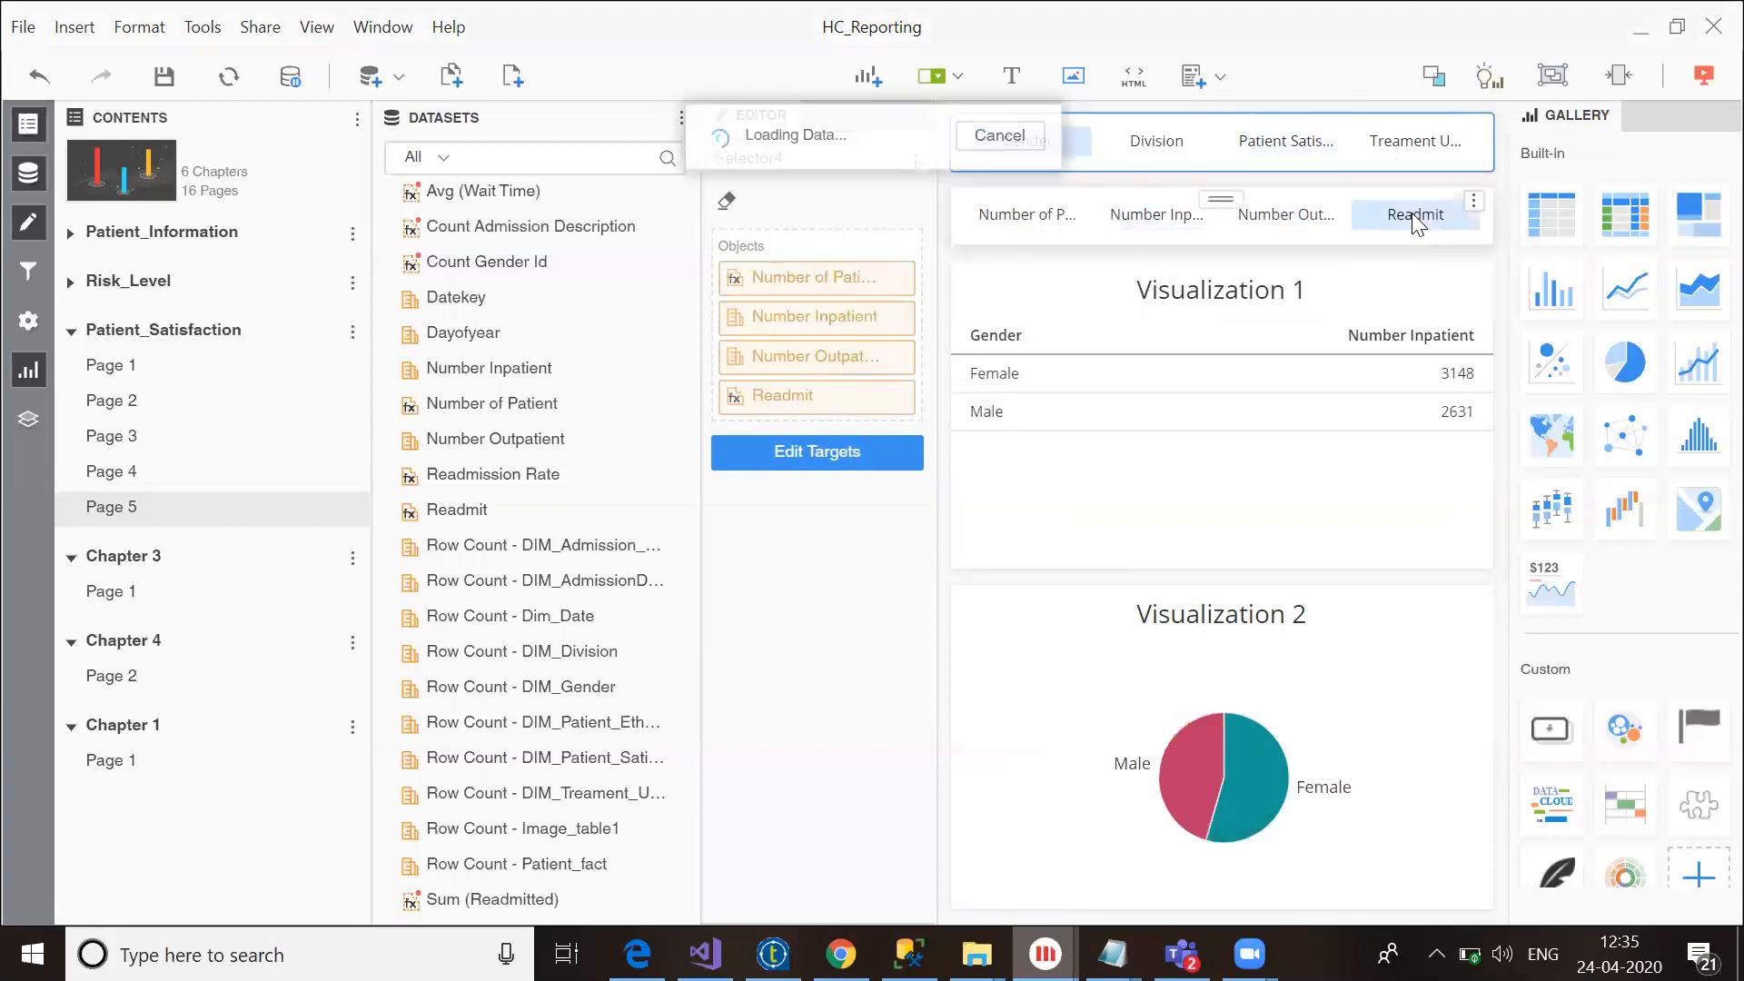
left_click(1326, 145)
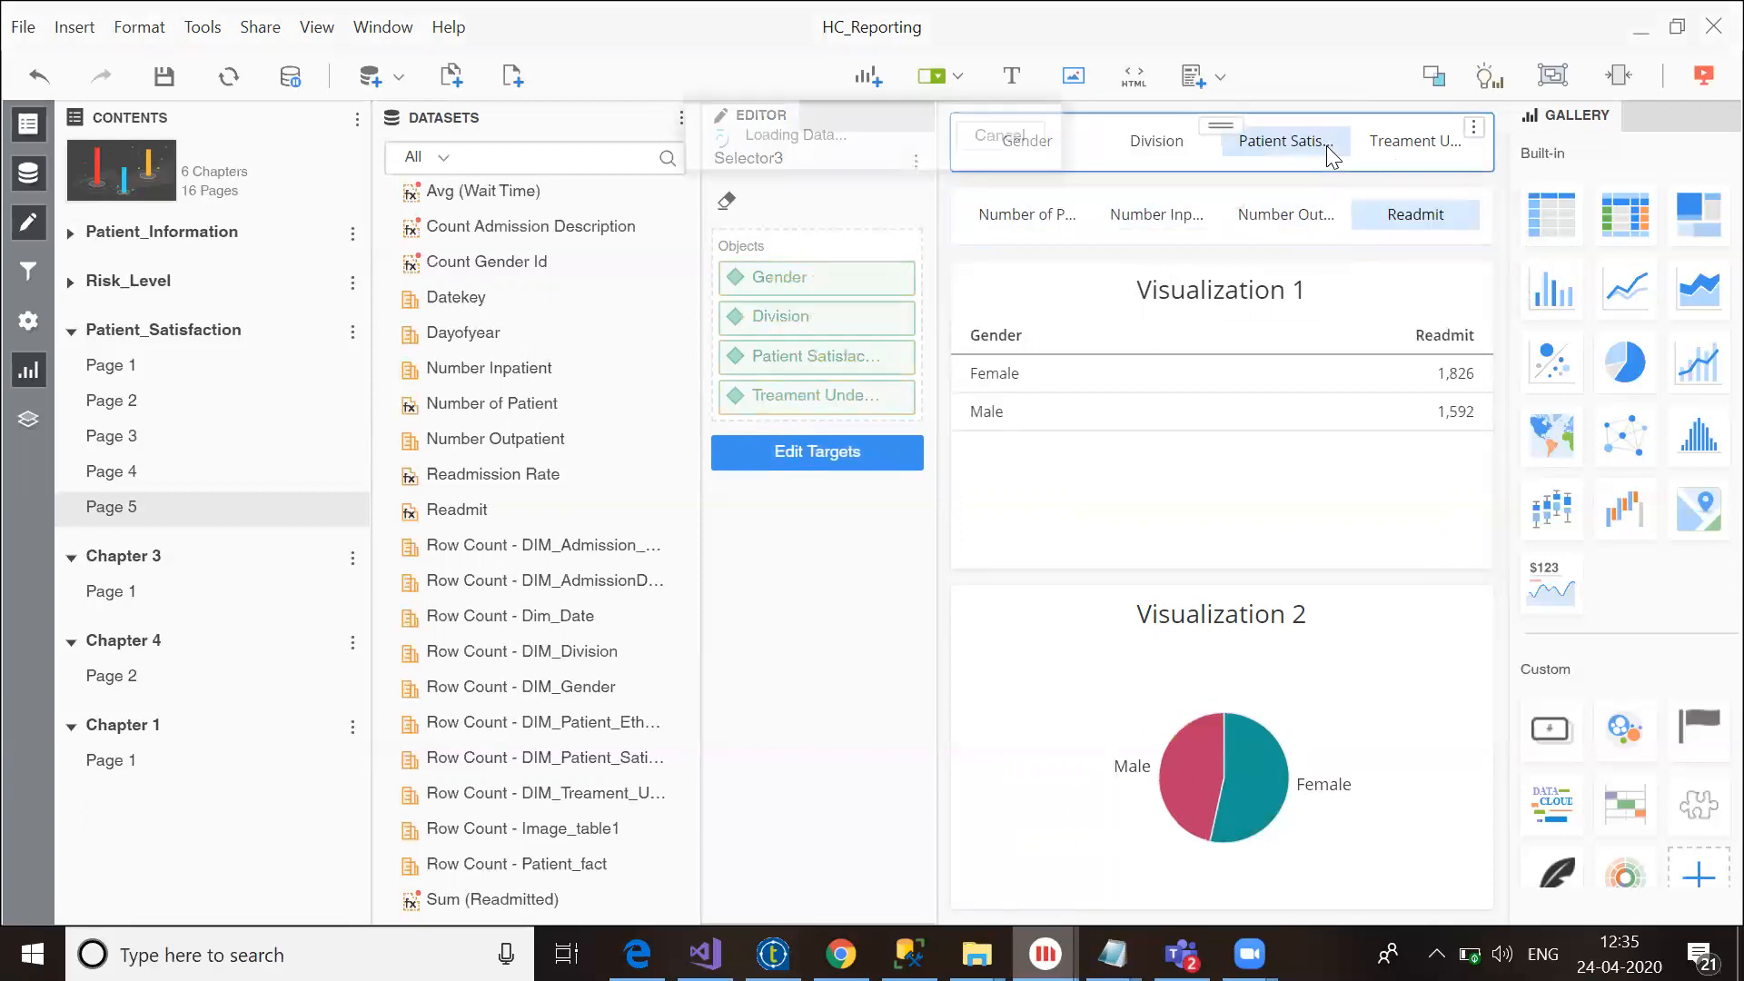
left_click(1061, 220)
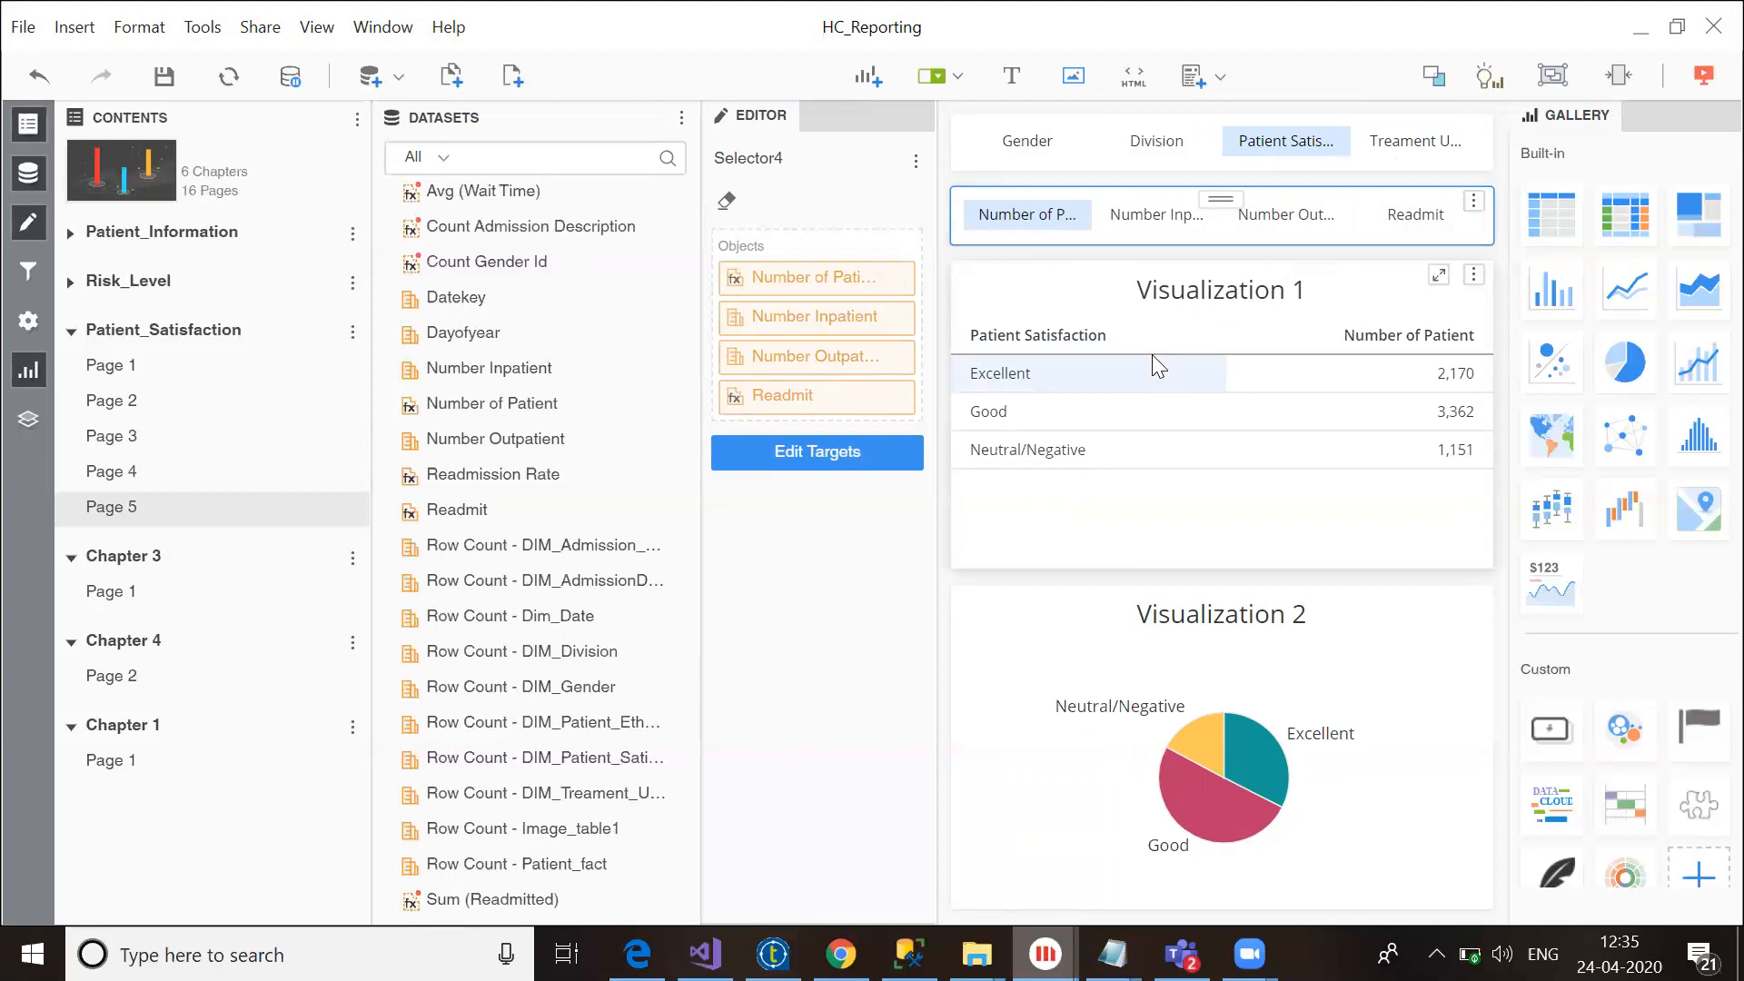
left_click(1150, 143)
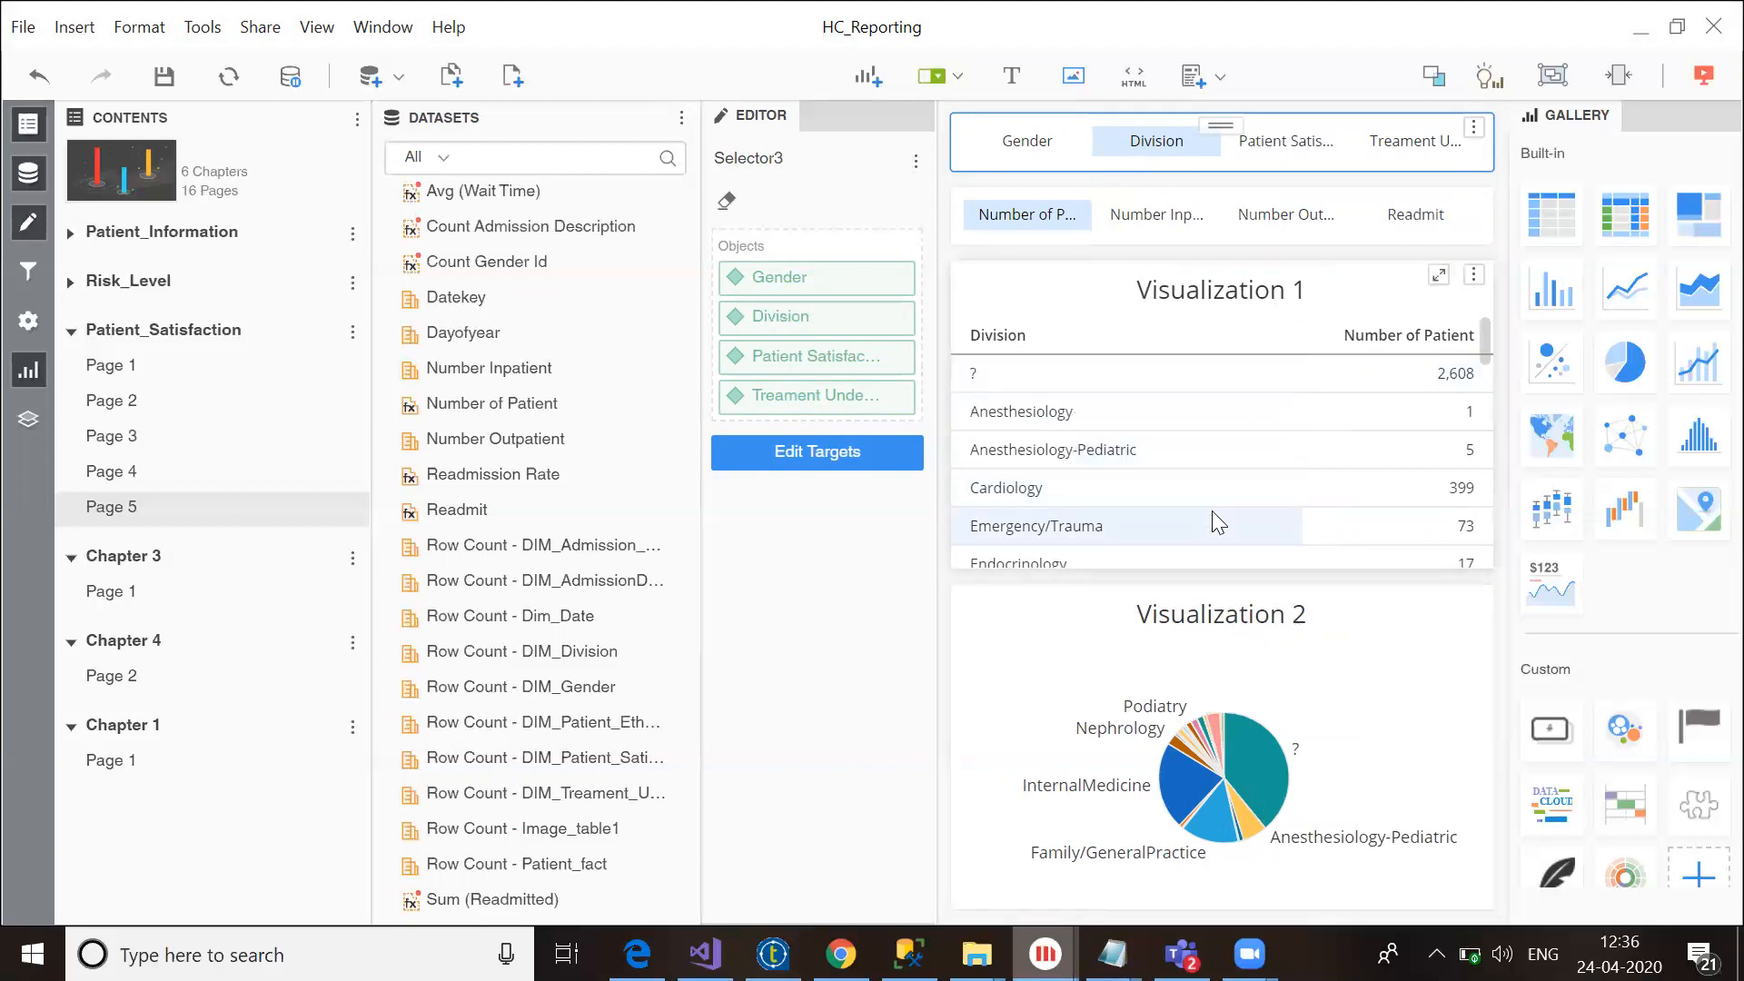
Step: Set Visualization 1 as the source that filters Visualization 2 on selection, and apply the target
left_click(1039, 493)
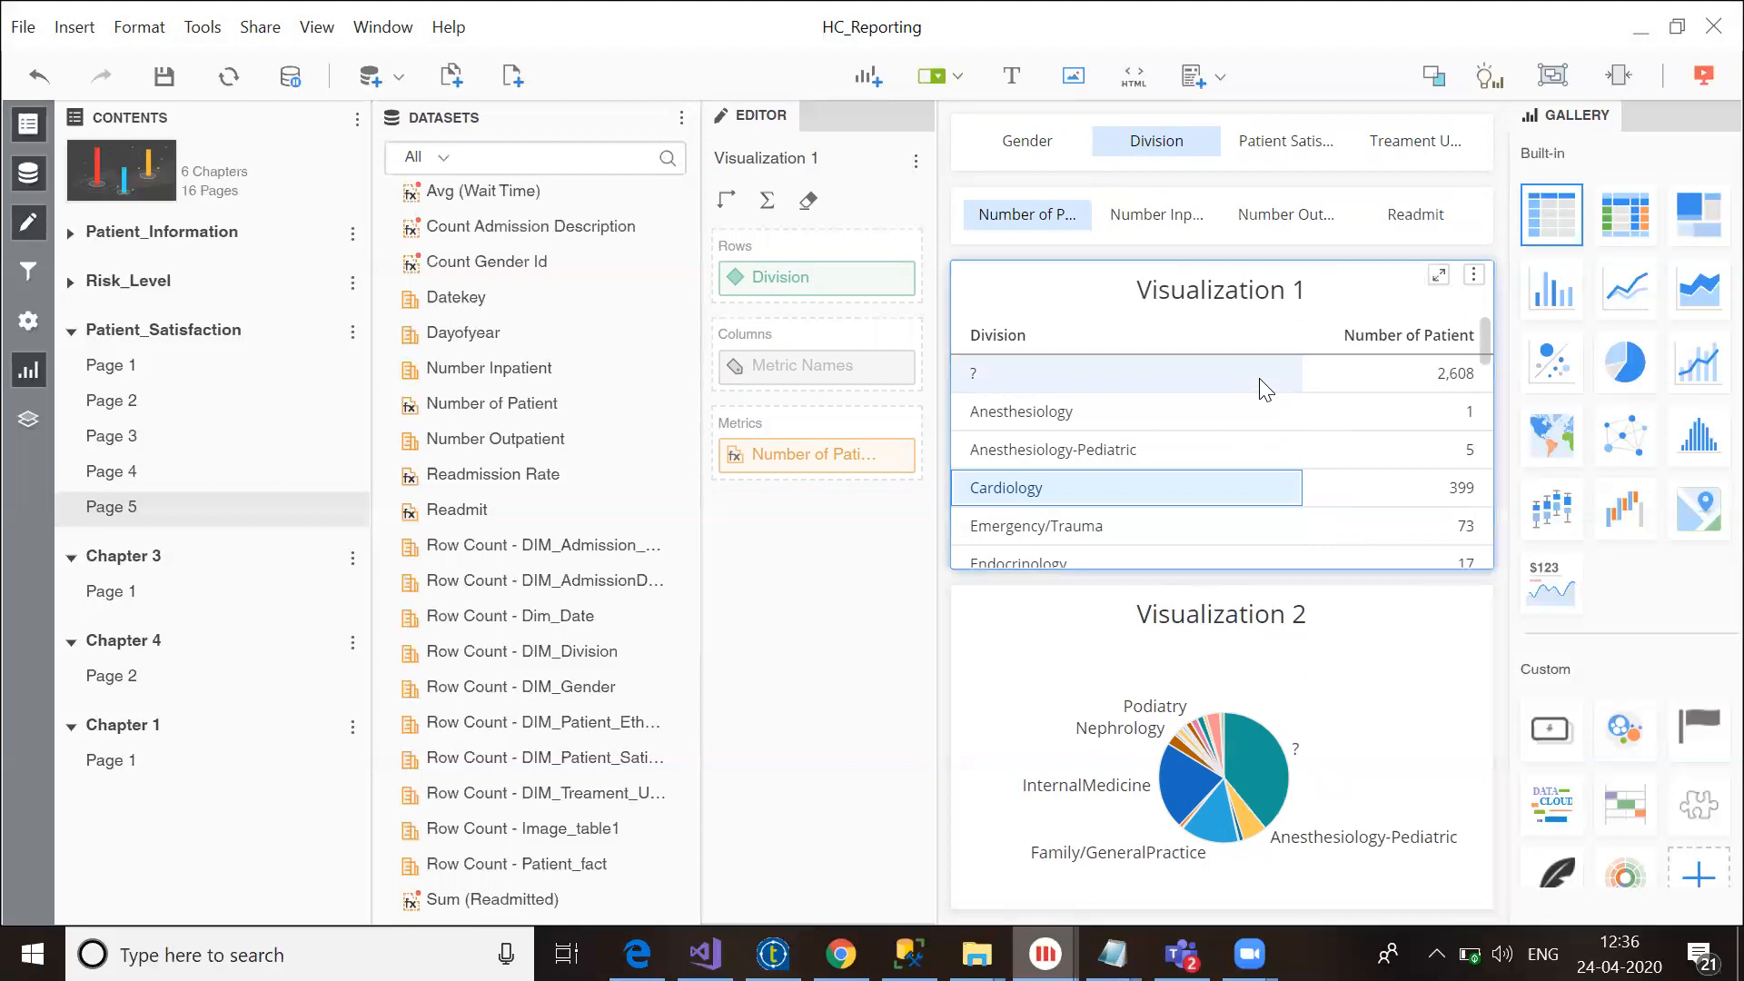
left_click(1473, 276)
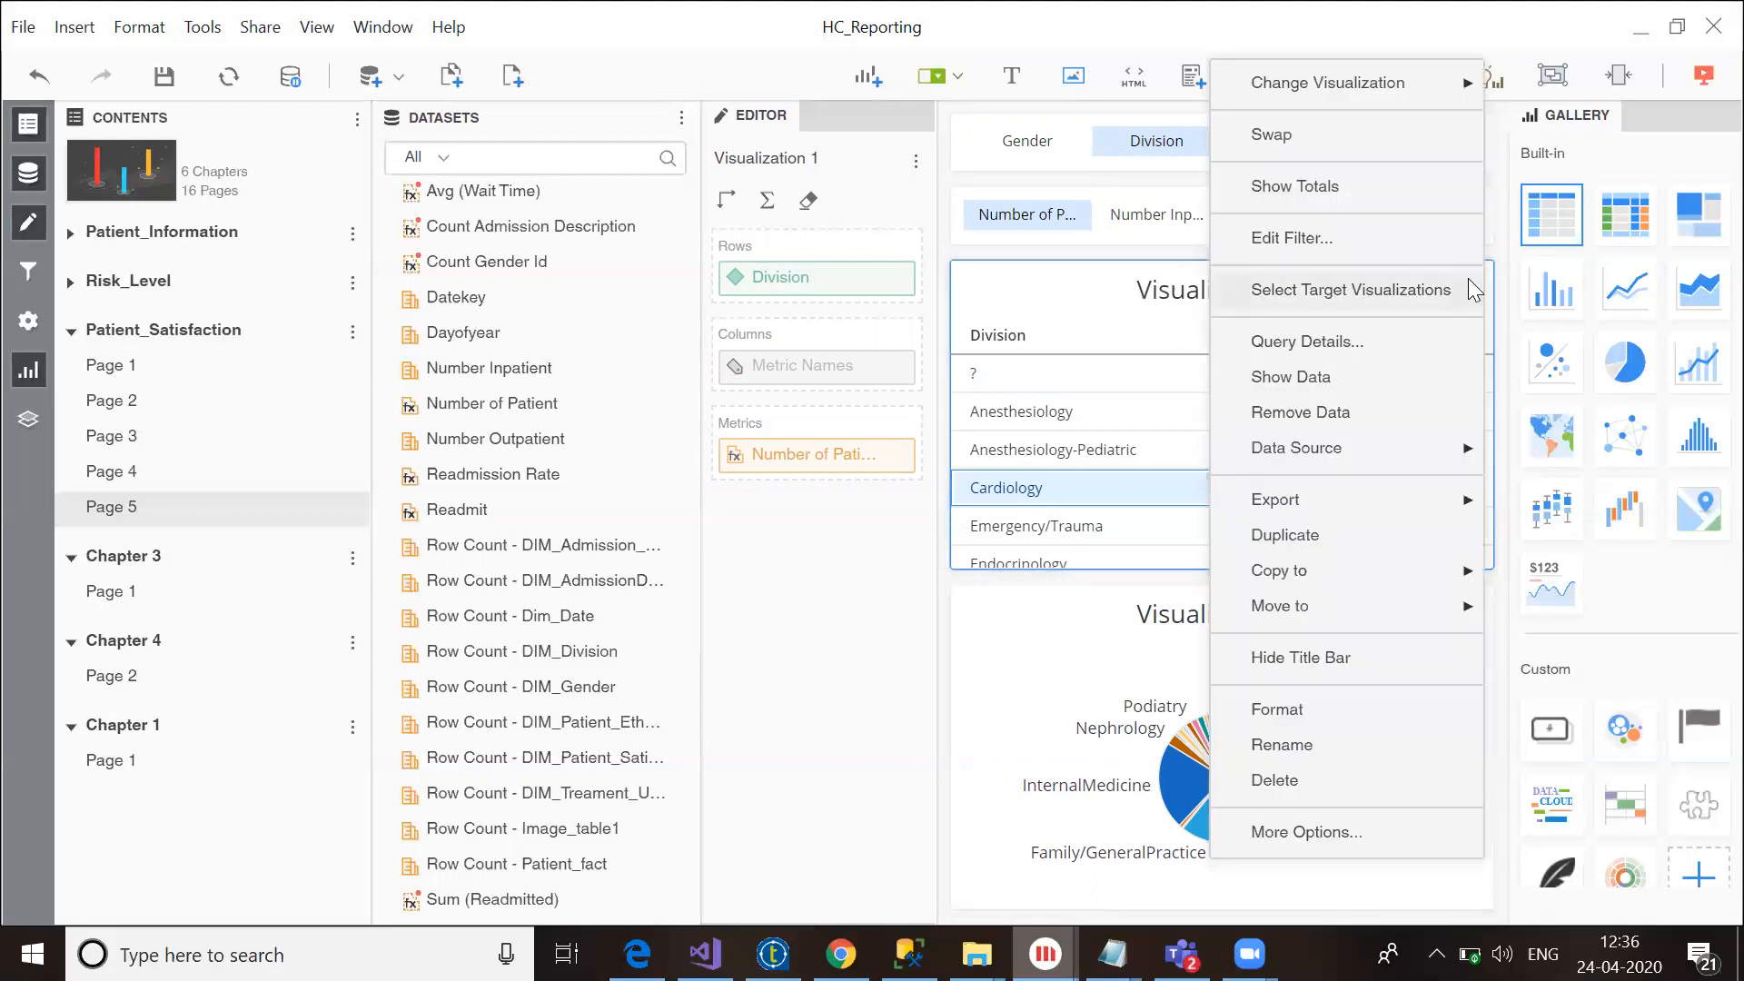
left_click(1317, 289)
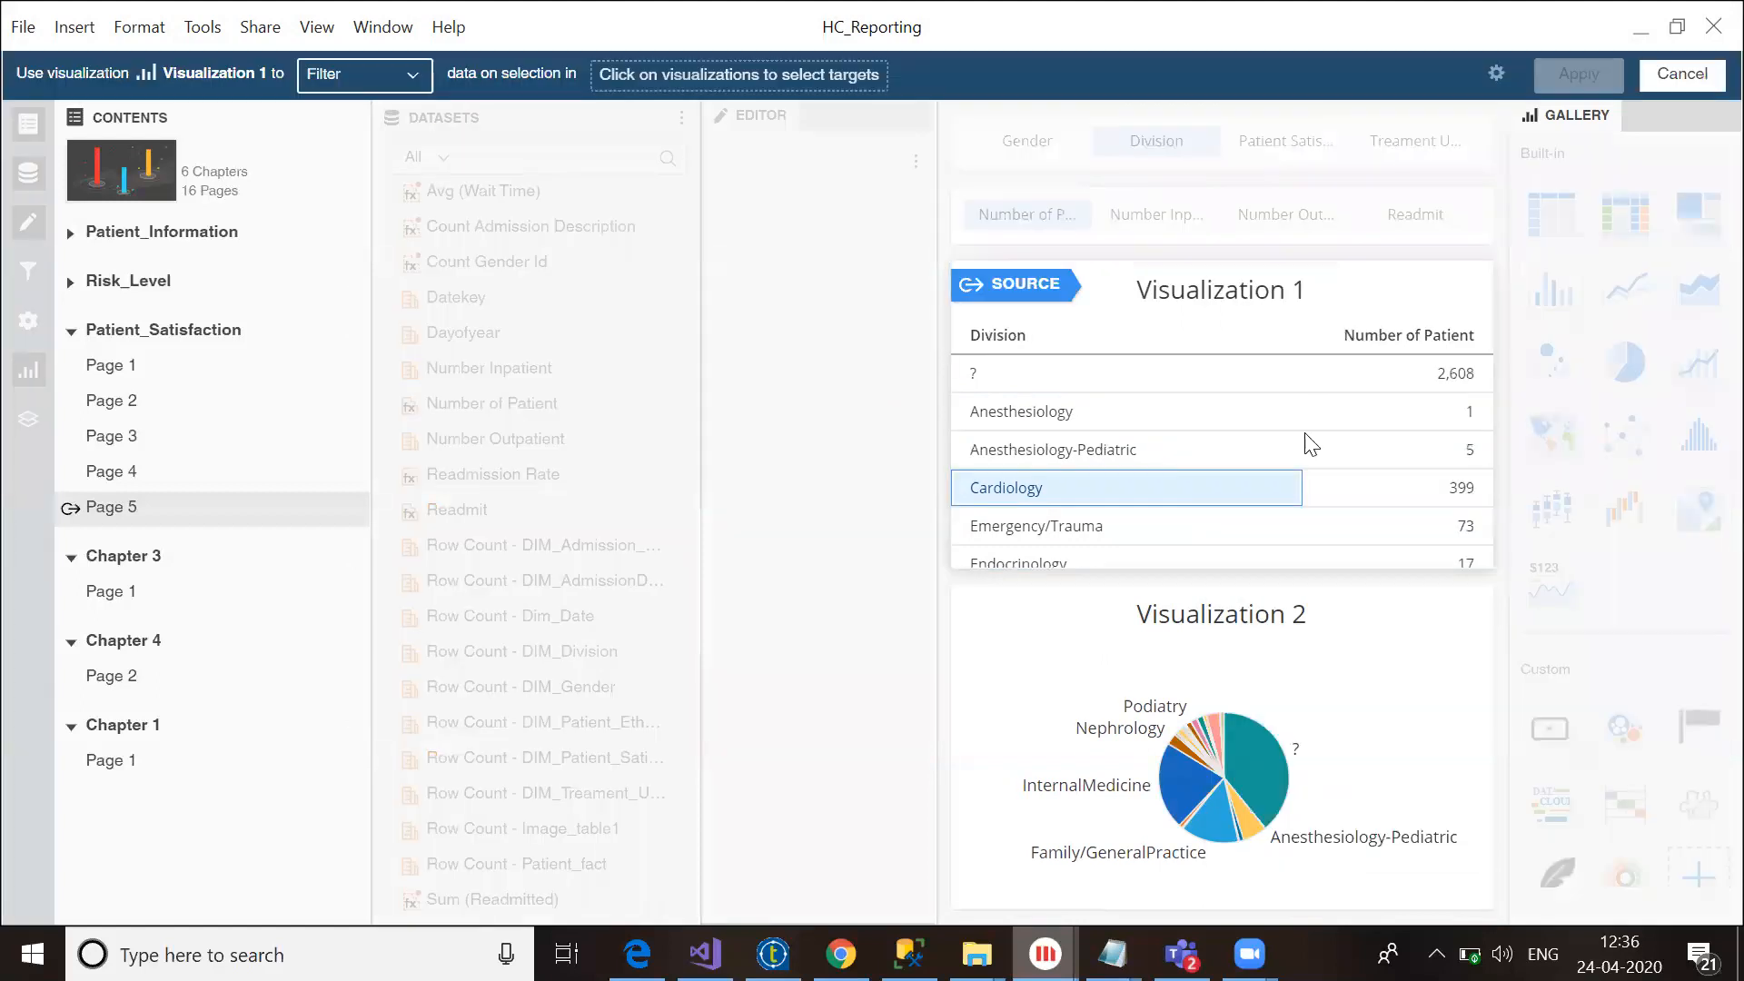
left_click(1386, 604)
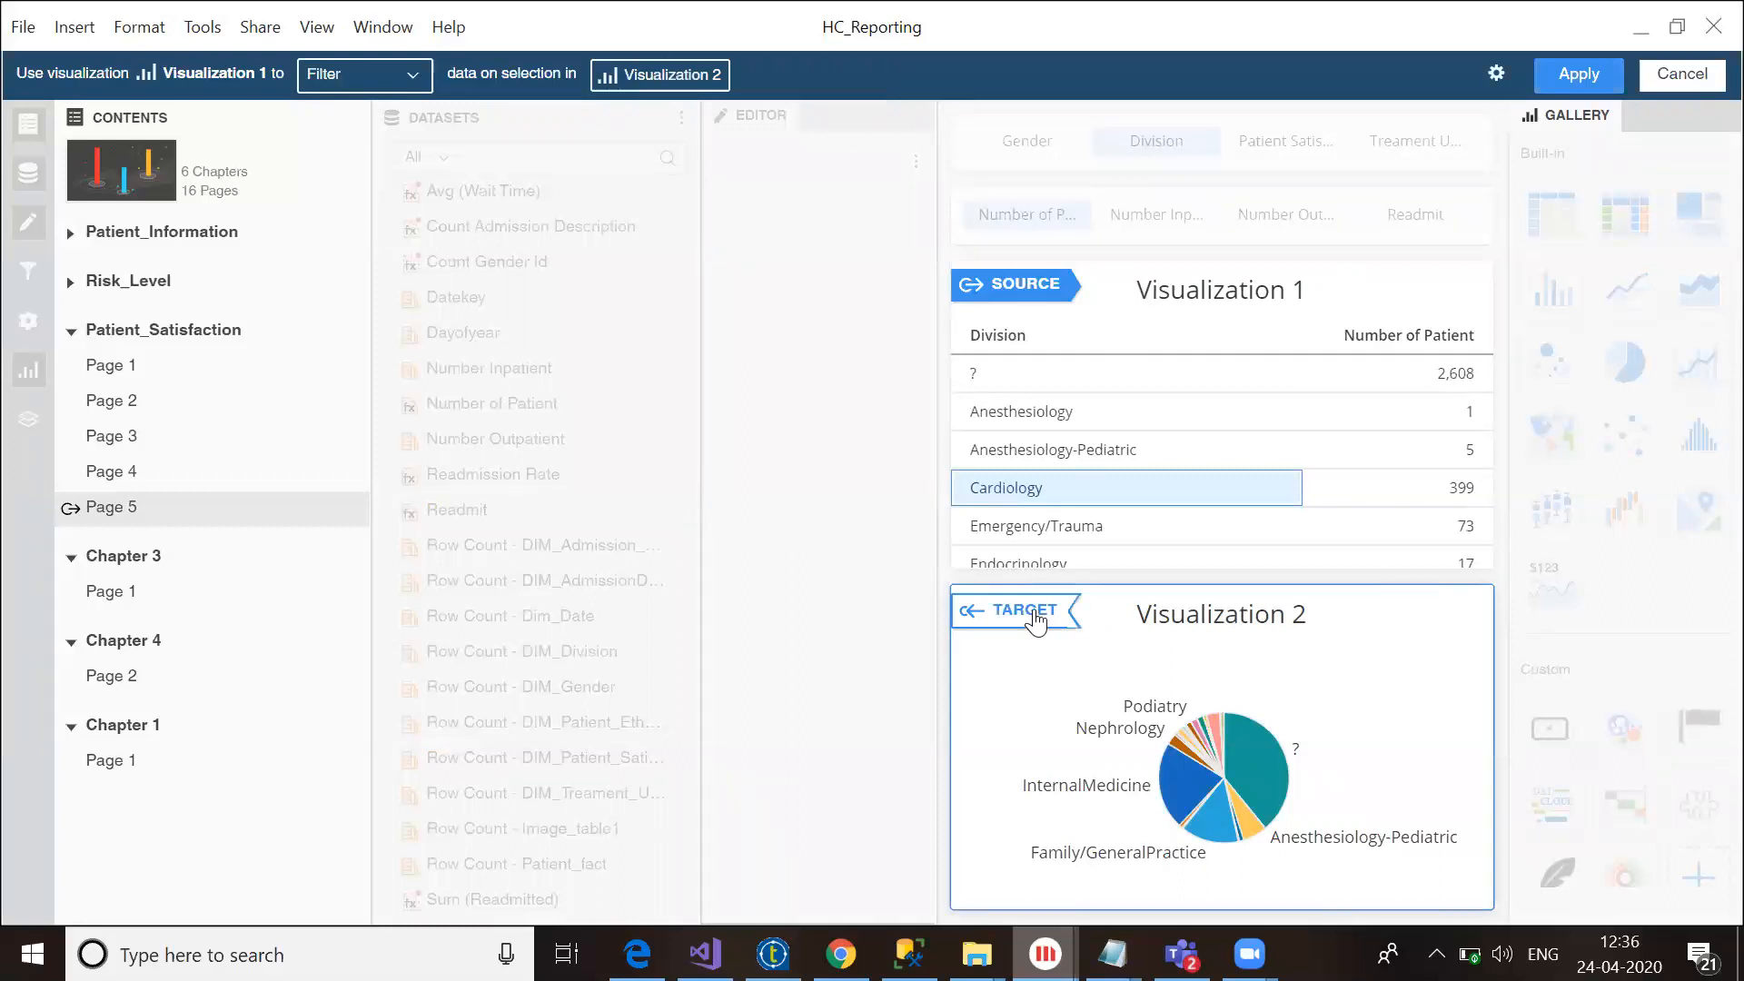
left_click(1577, 74)
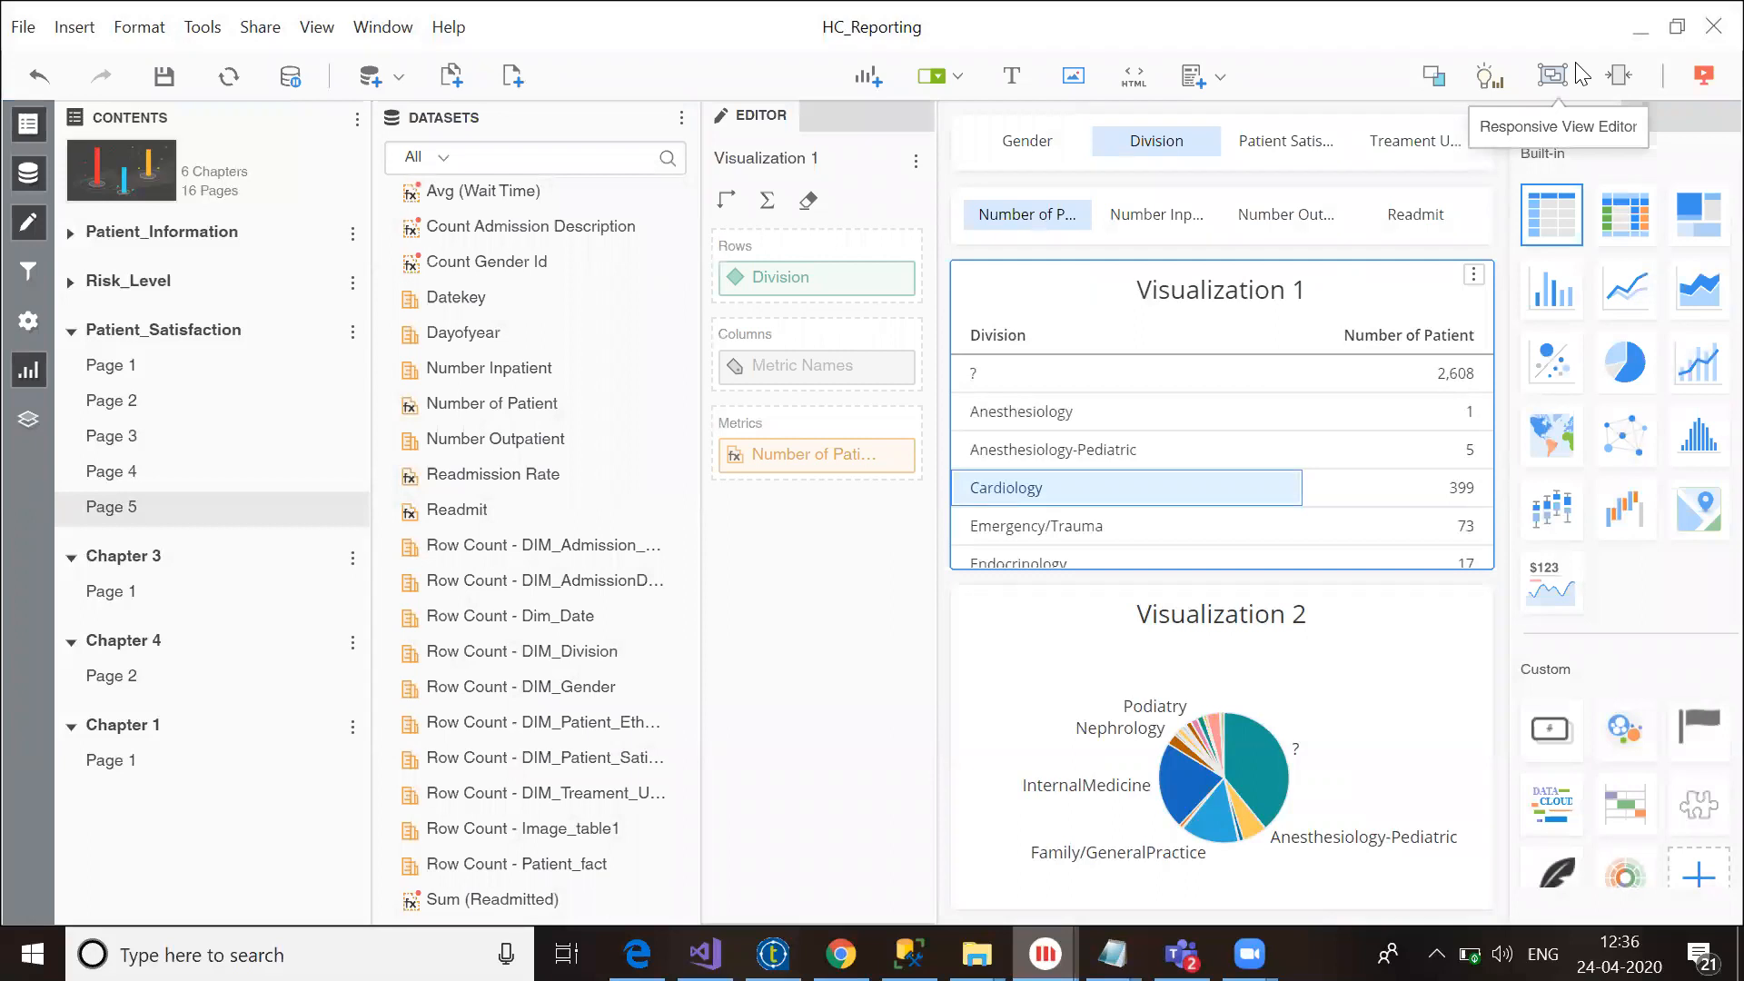
Step: Filter the pie chart from the grid by Anesthesiology-Pediatric and then by Cardiology, examining the chart each time
left_click(1024, 492)
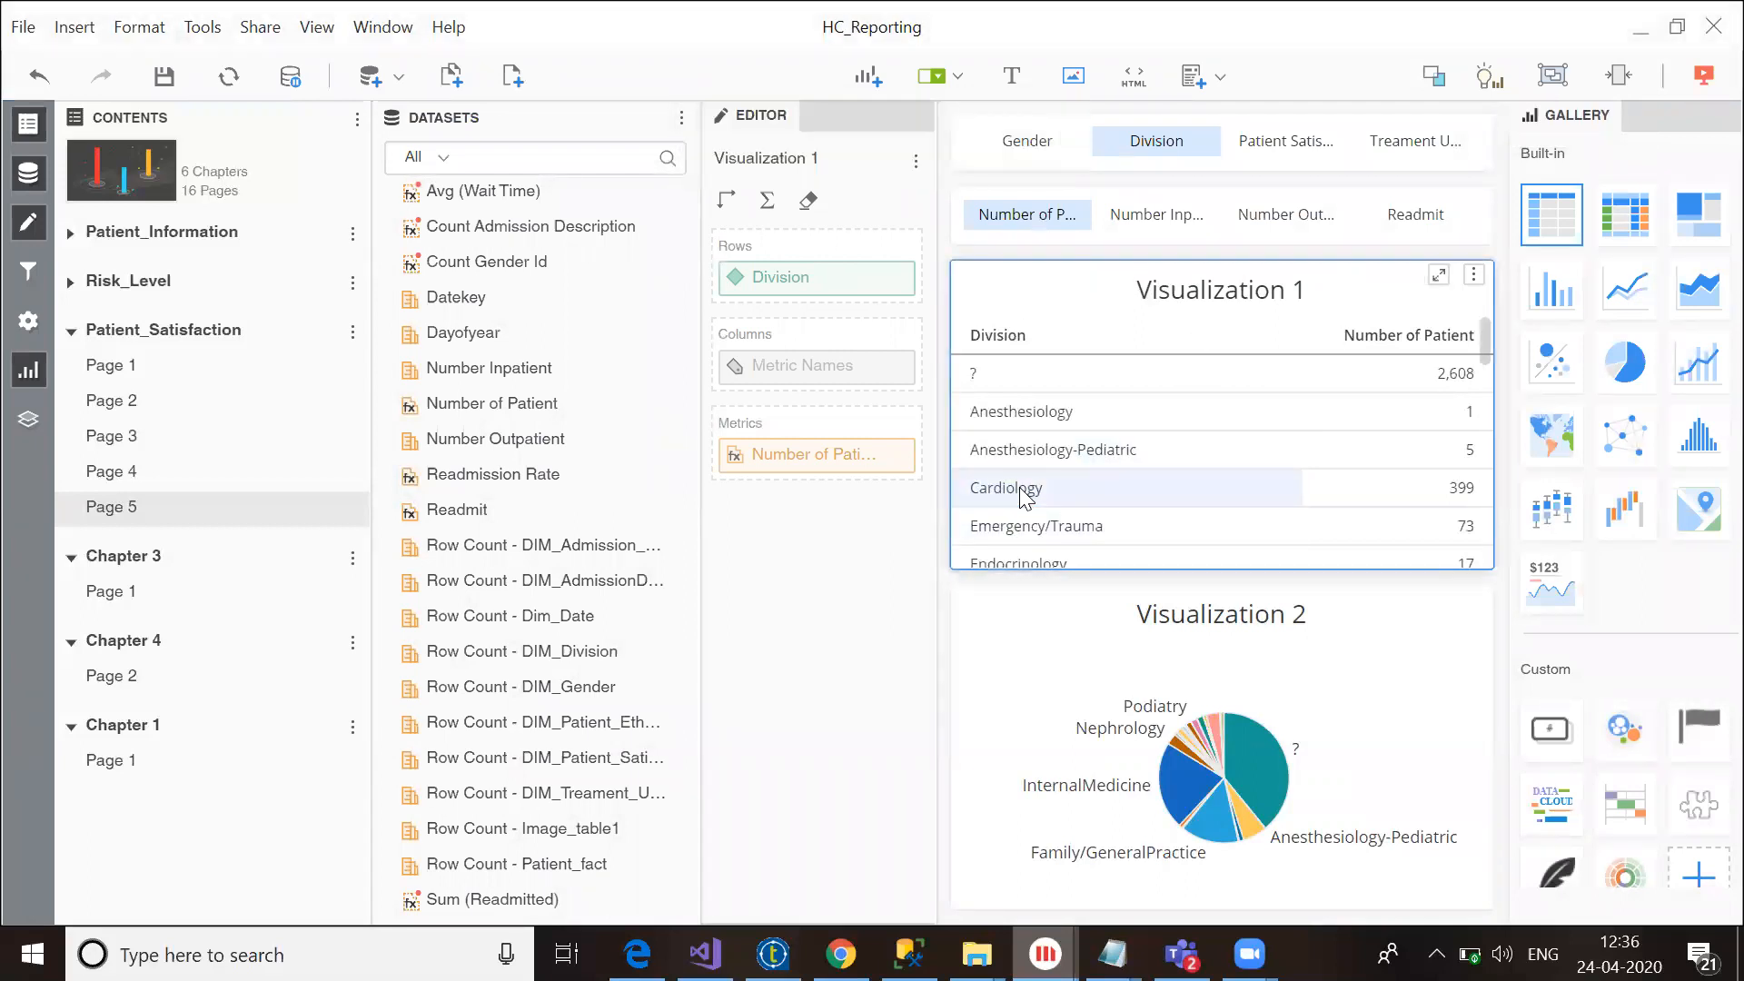
left_click(1026, 457)
left_click(1029, 458)
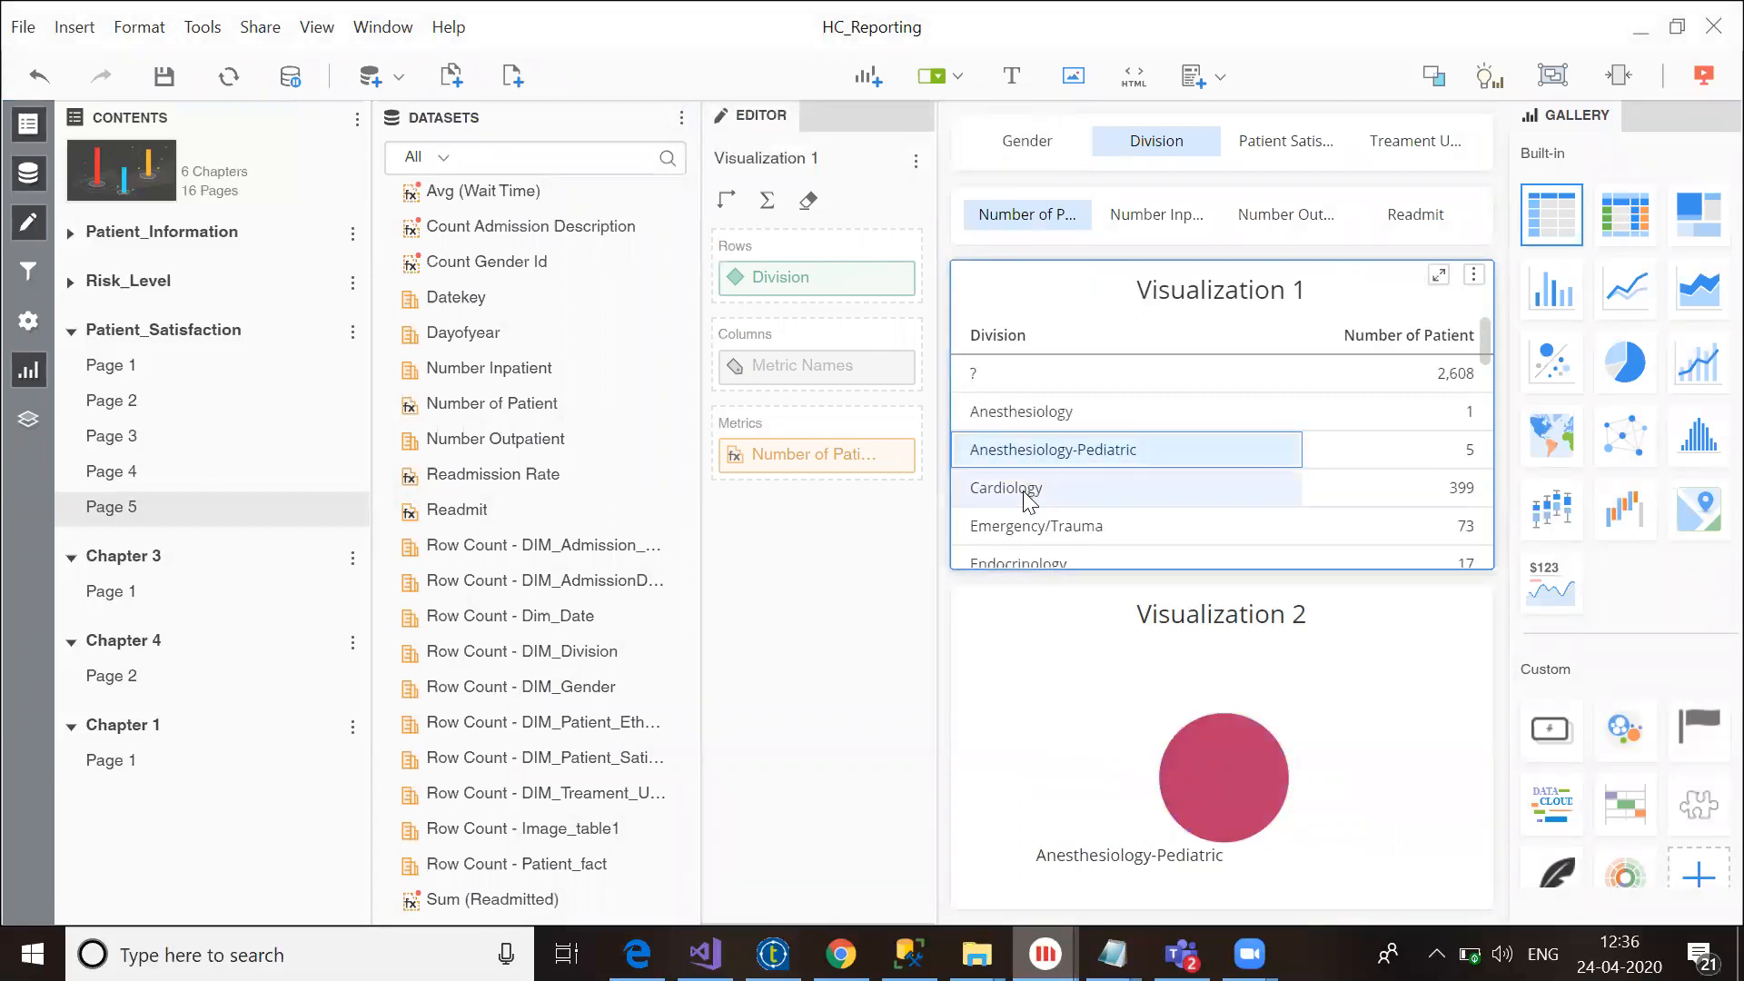
mouse_move(1257, 721)
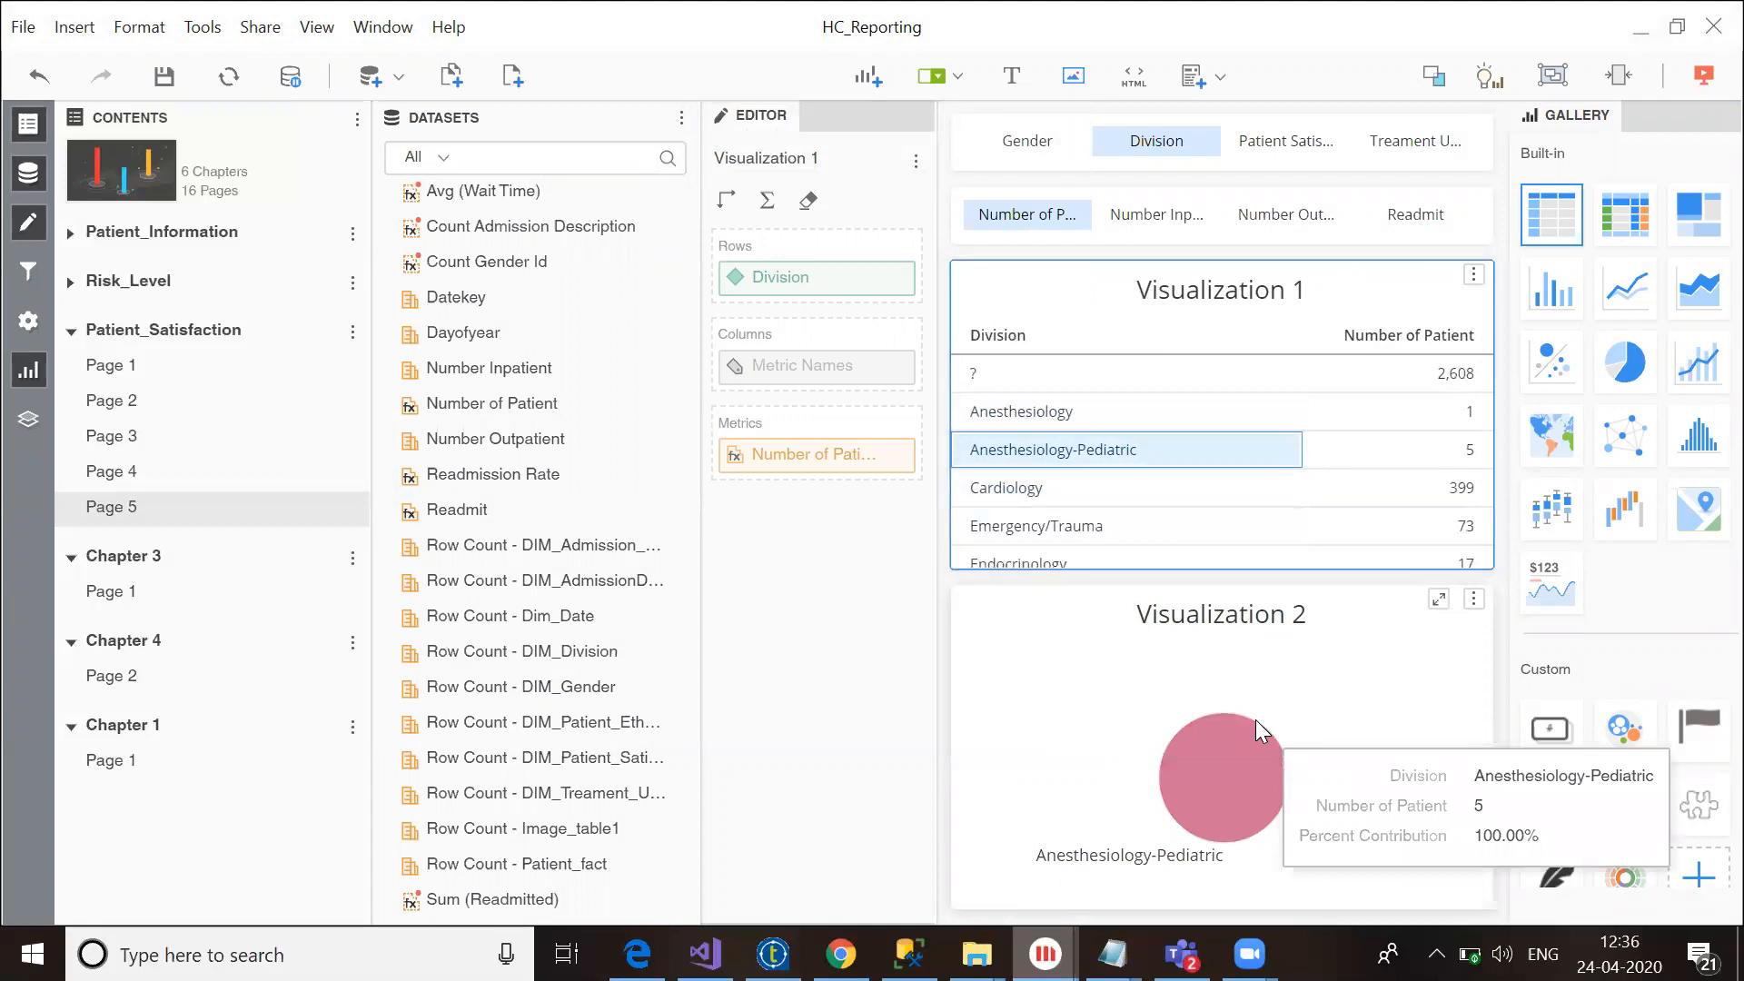
left_click(1022, 498)
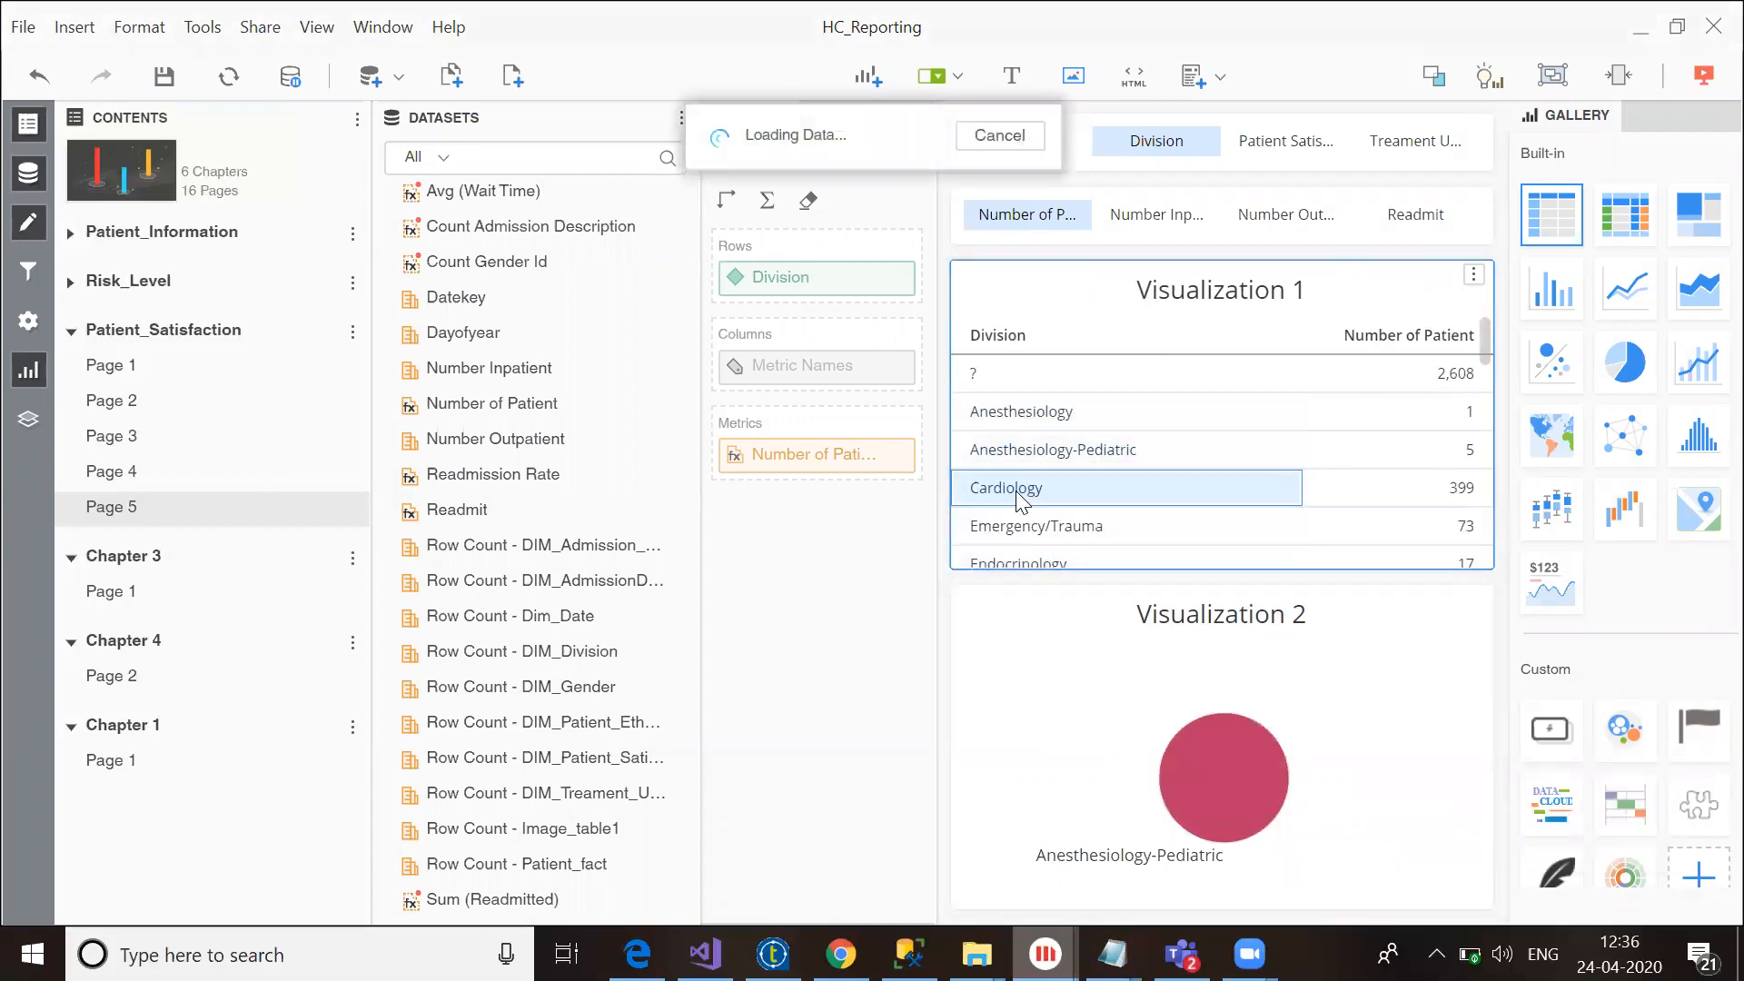
mouse_move(1263, 801)
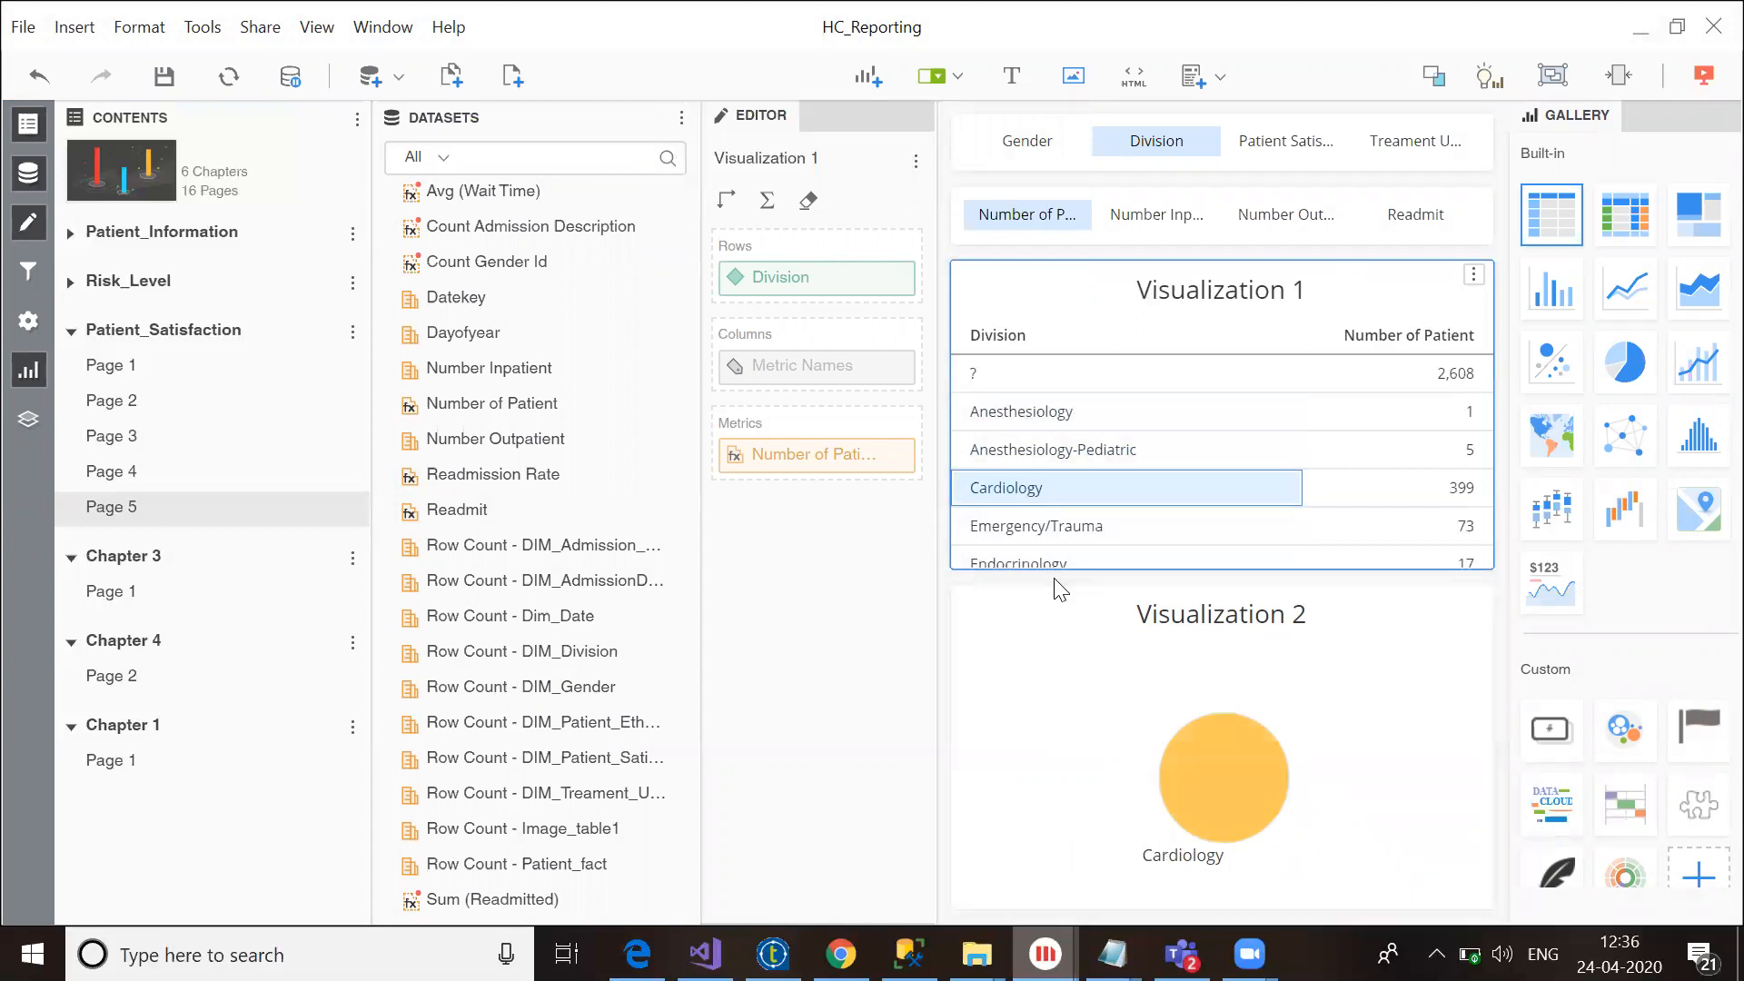
Step: Add Emergency/Trauma, Anesthesiology-Pediatric and Anesthesiology to the Cardiology selection in the grid, and examine the filtered pie chart
left_click(1051, 528, "ctrl")
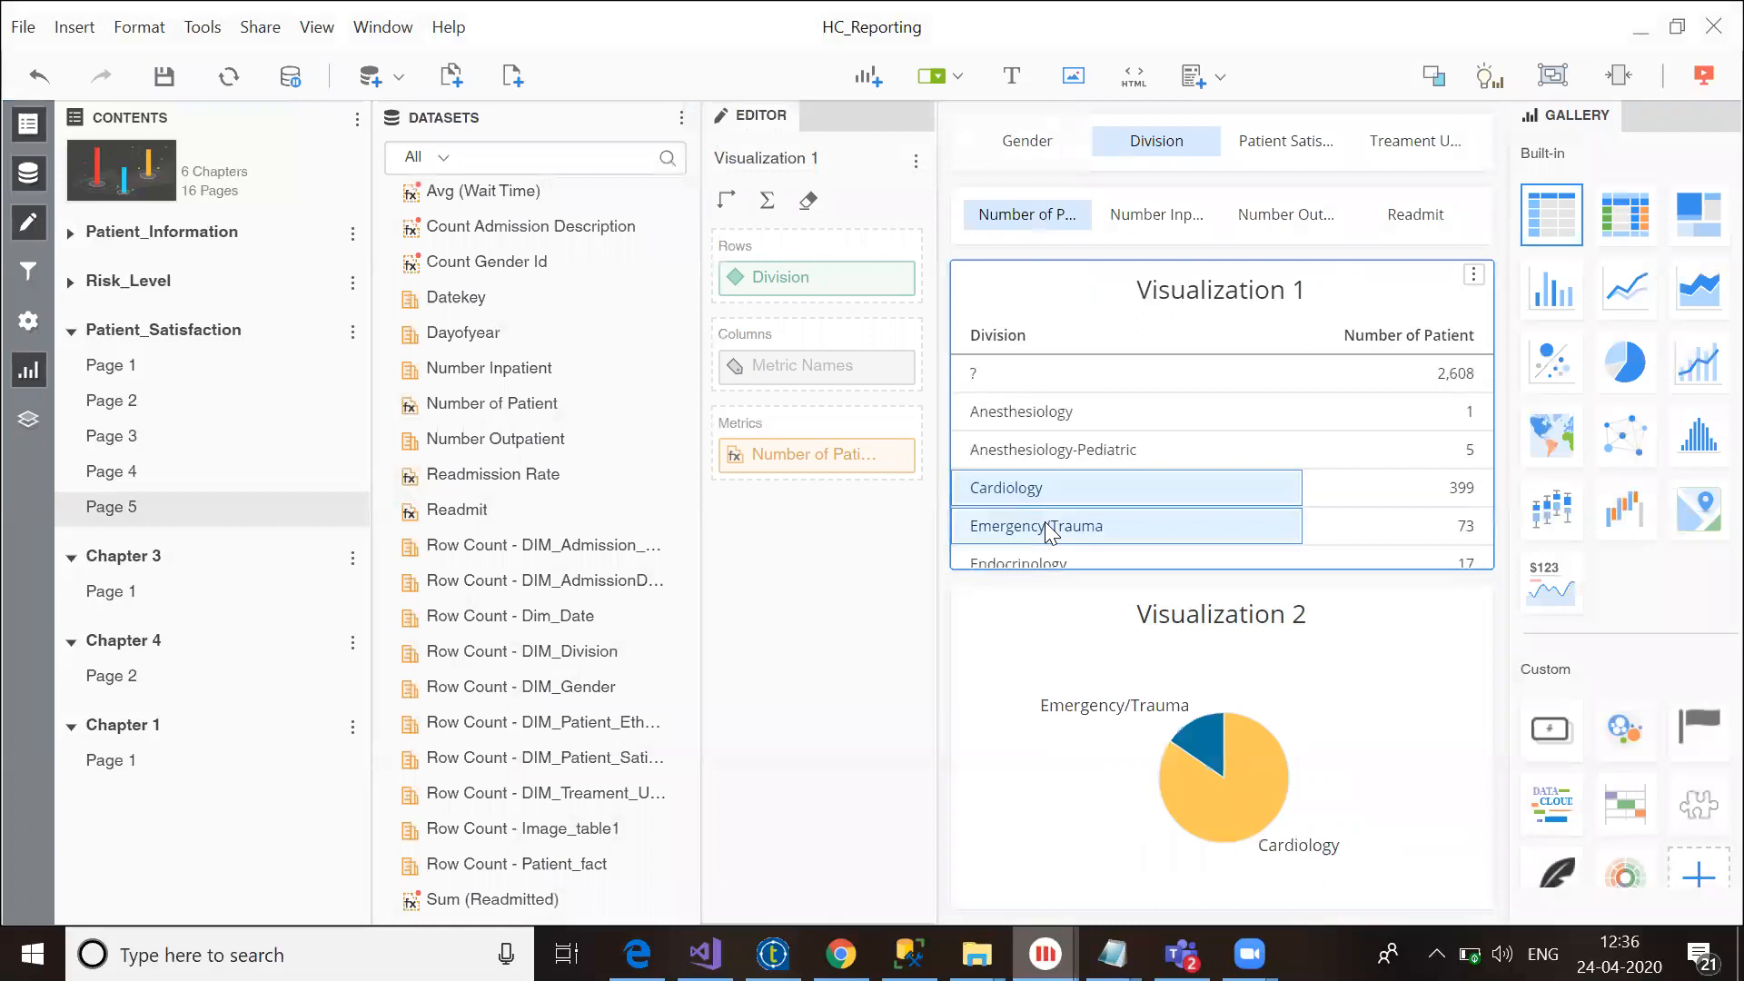
left_click(1030, 450, "ctrl")
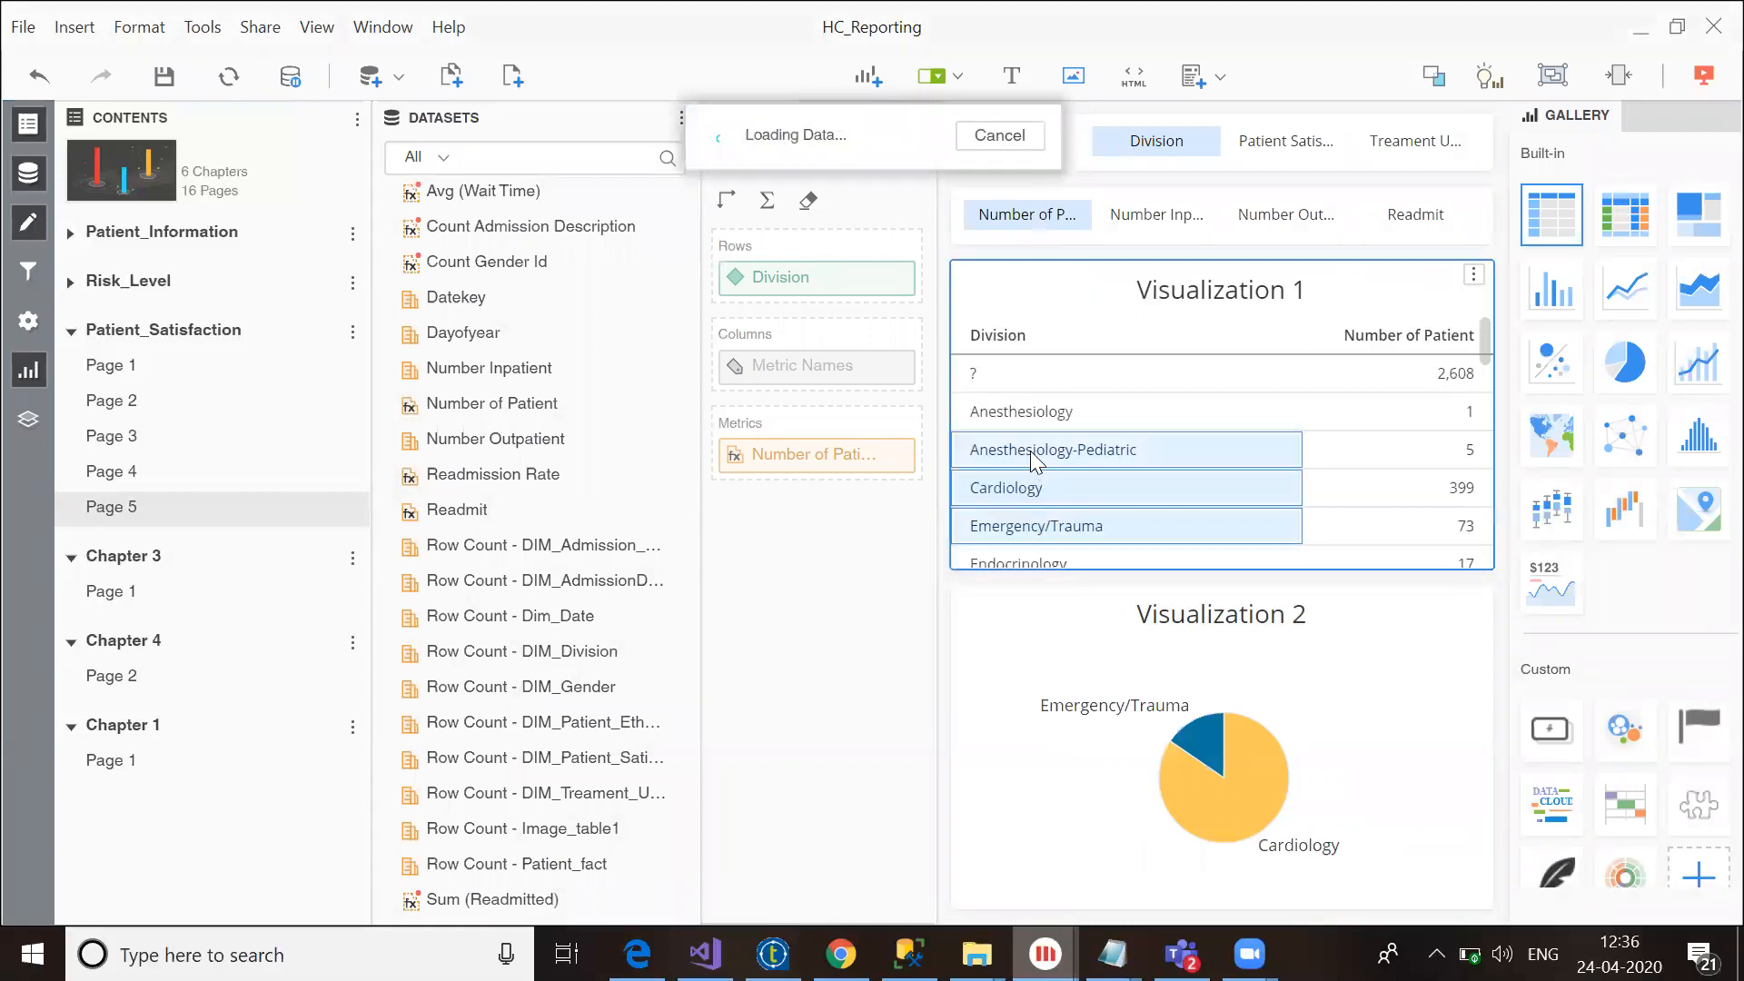
left_click(1031, 414, "ctrl")
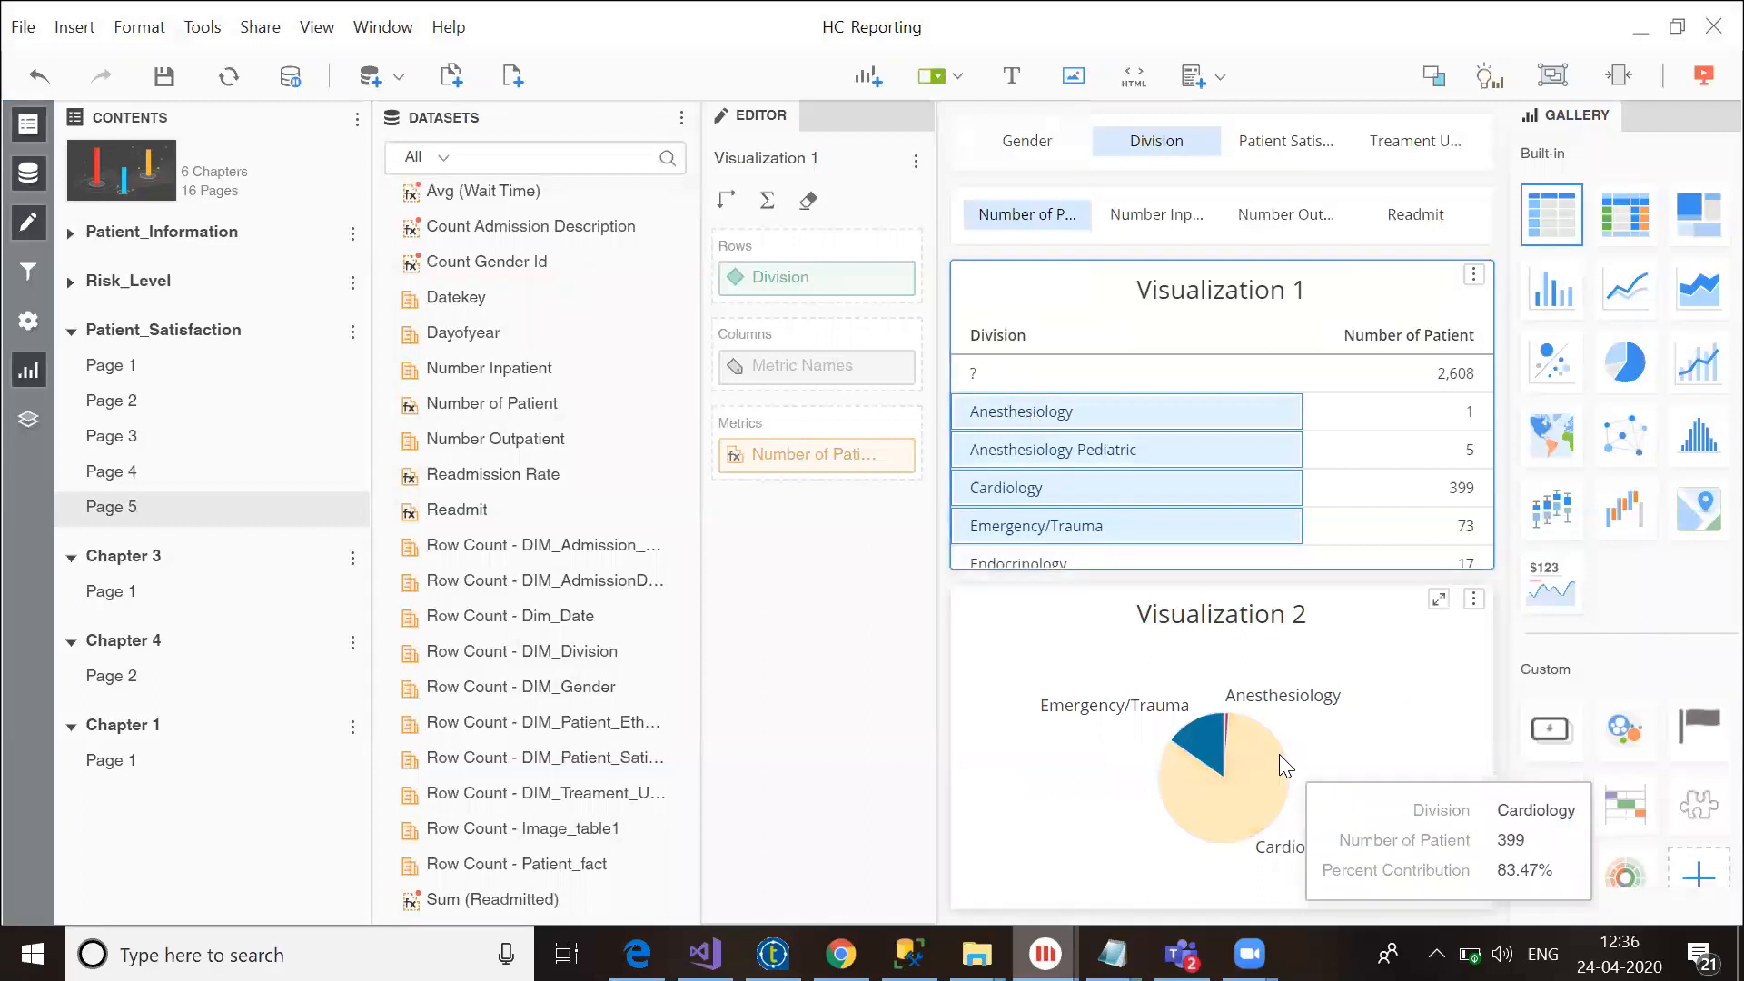
mouse_move(1215, 732)
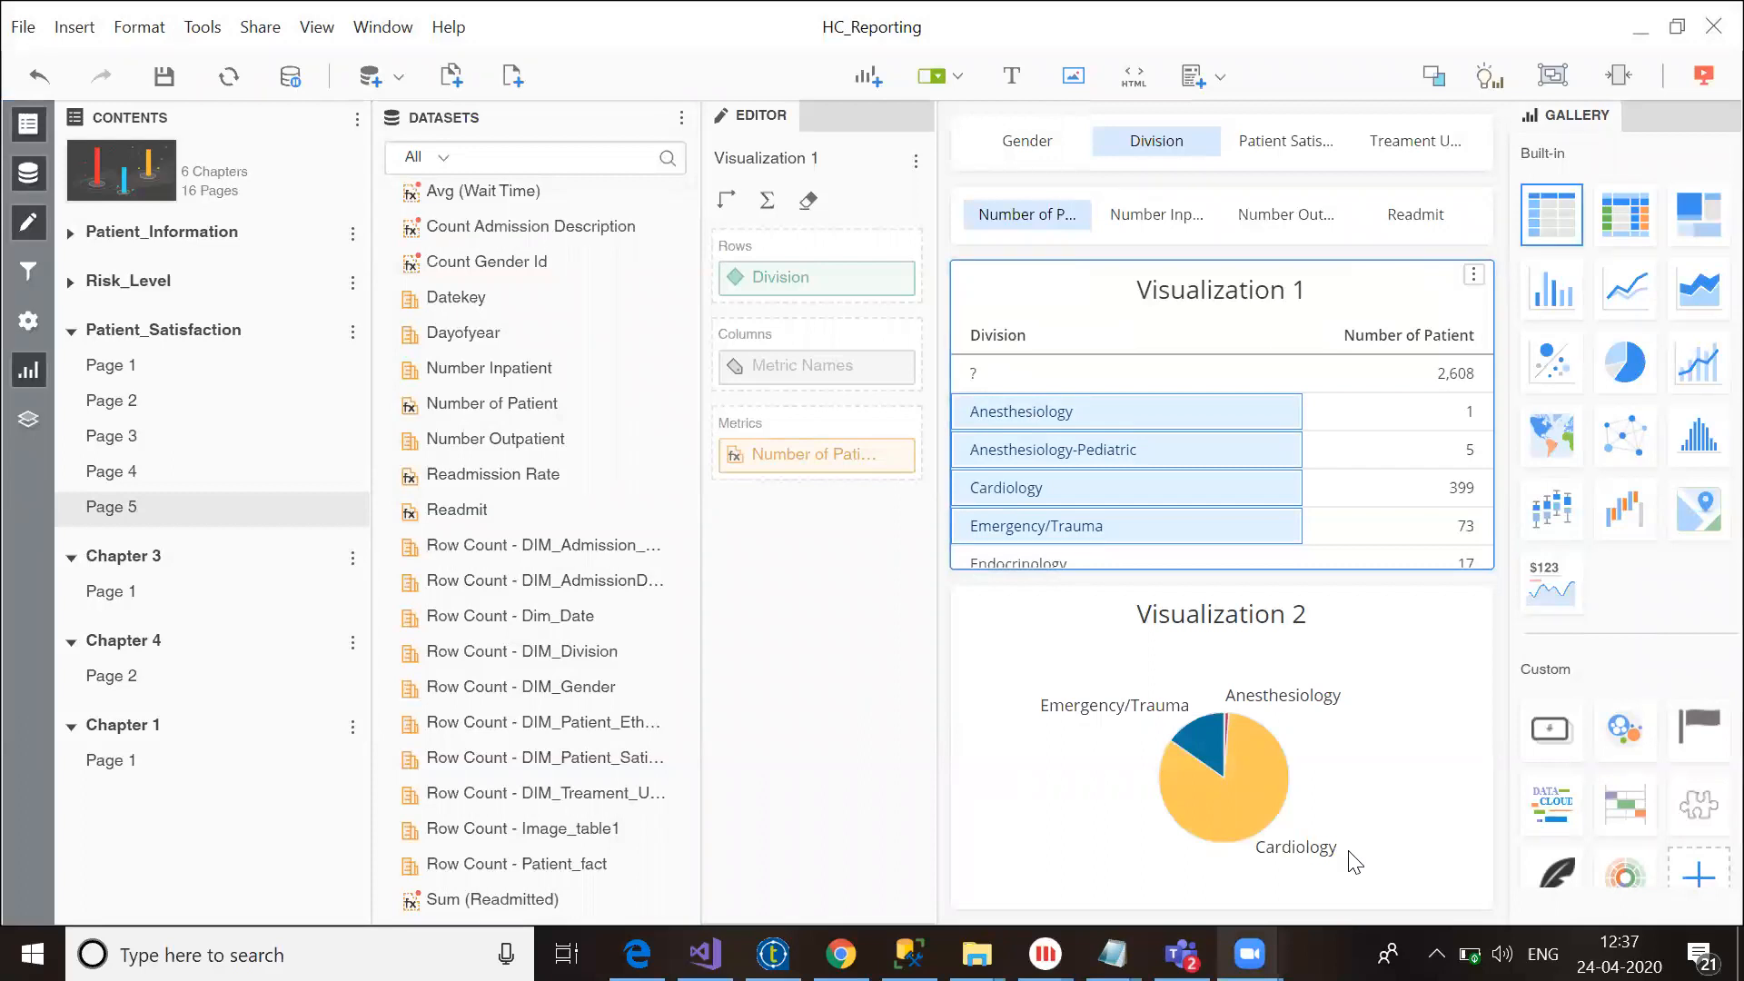
mouse_move(1249, 954)
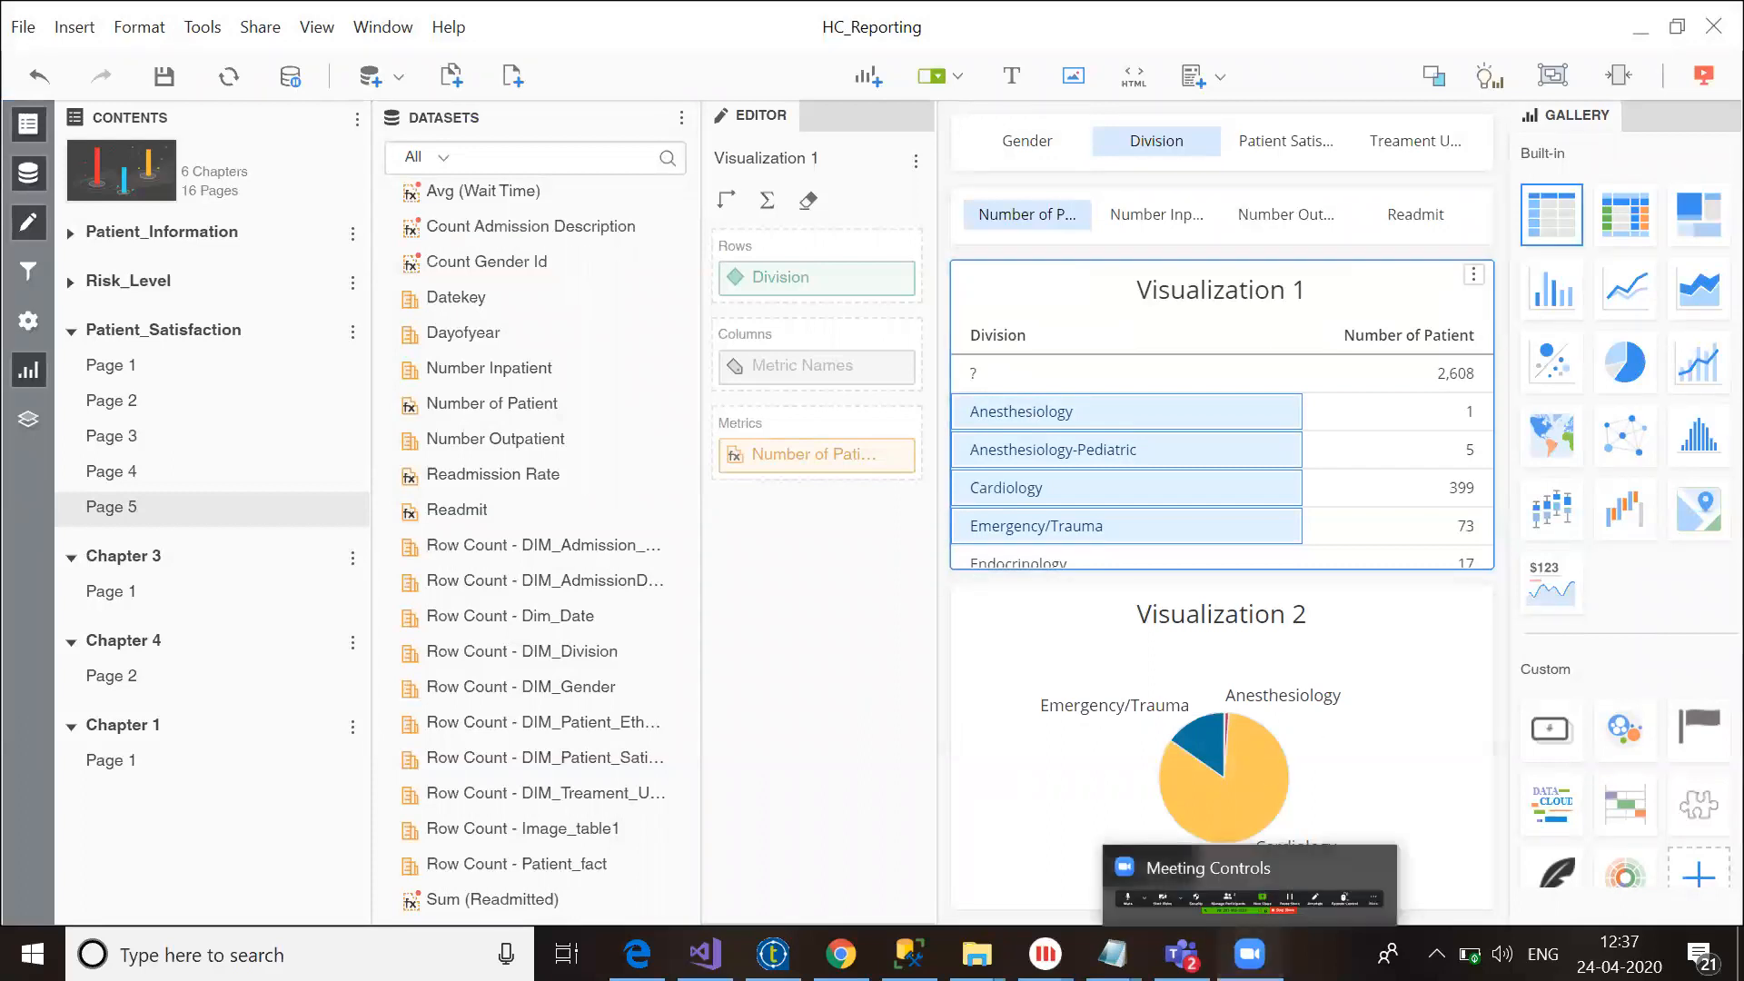